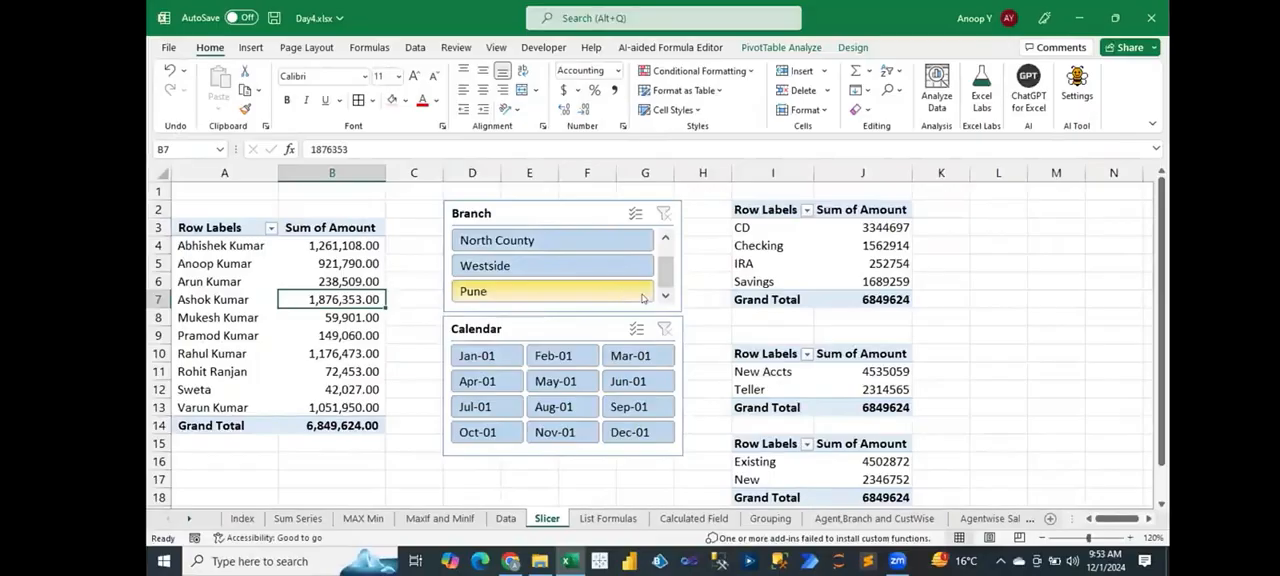
Step: Set the Branch slicer to stop showing items deleted from the data source
right_click(570, 215)
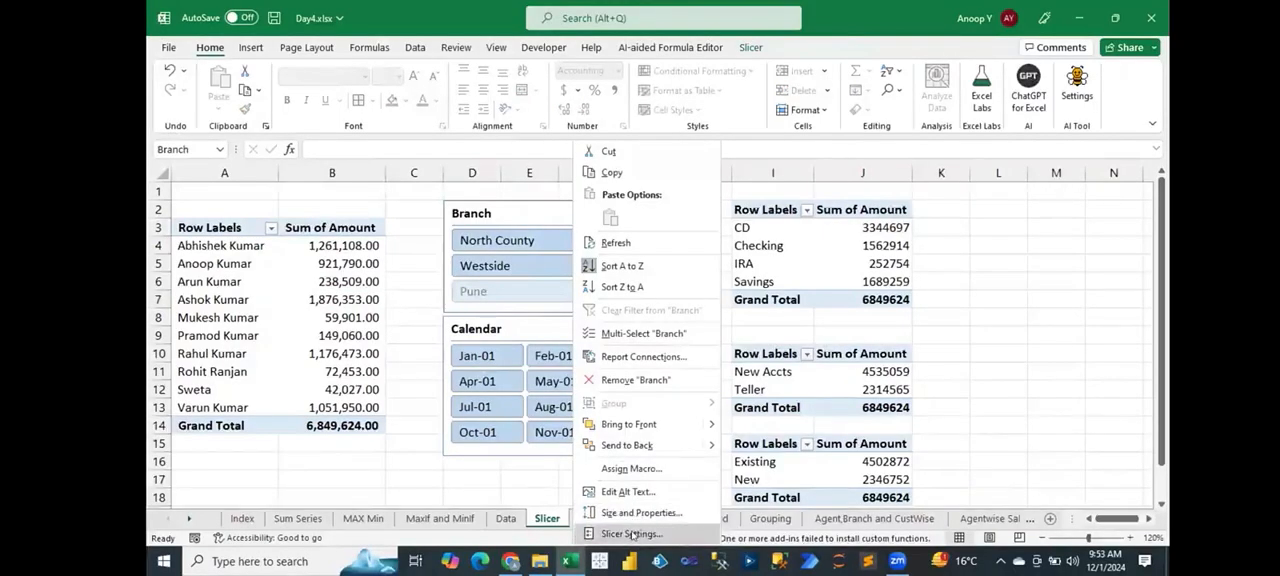
click(632, 534)
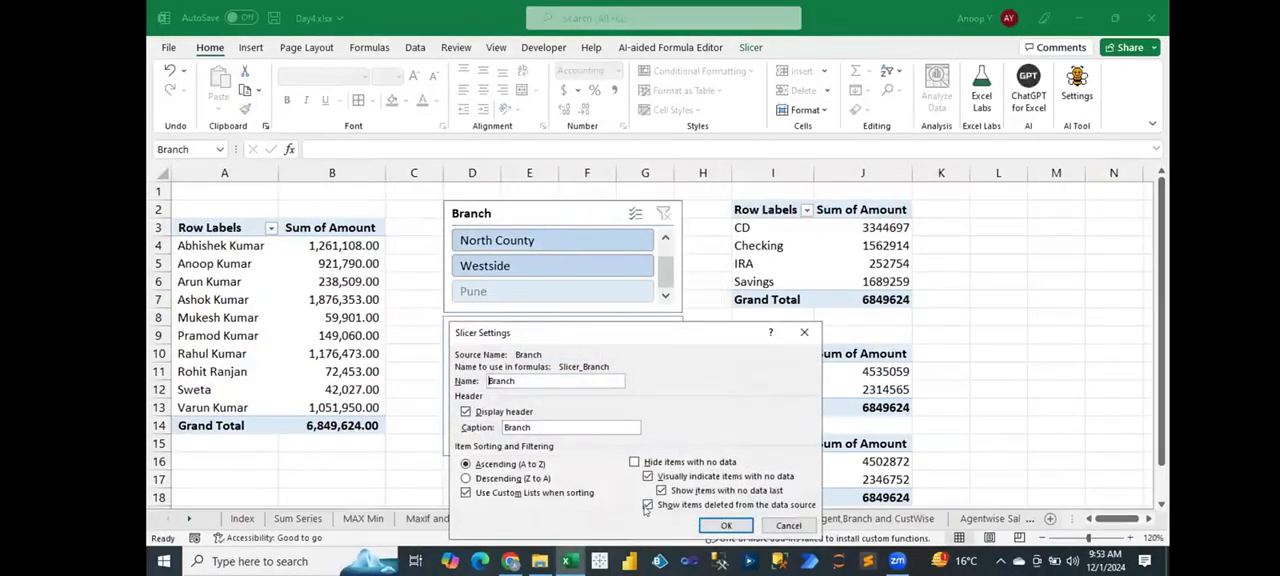
click(647, 505)
click(726, 525)
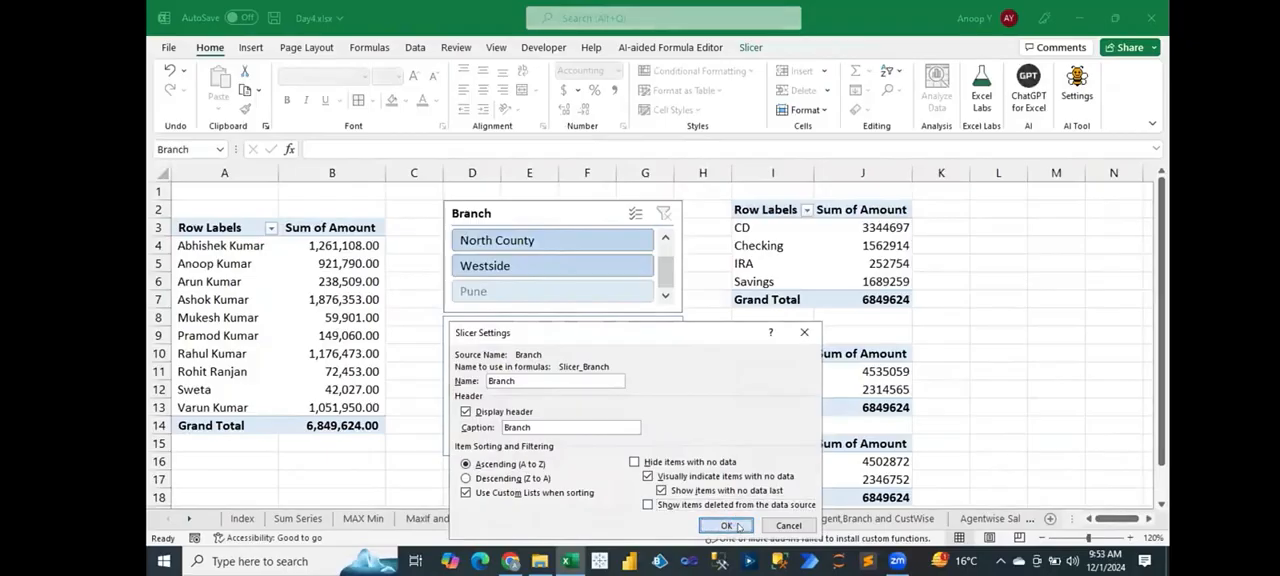
click(404, 260)
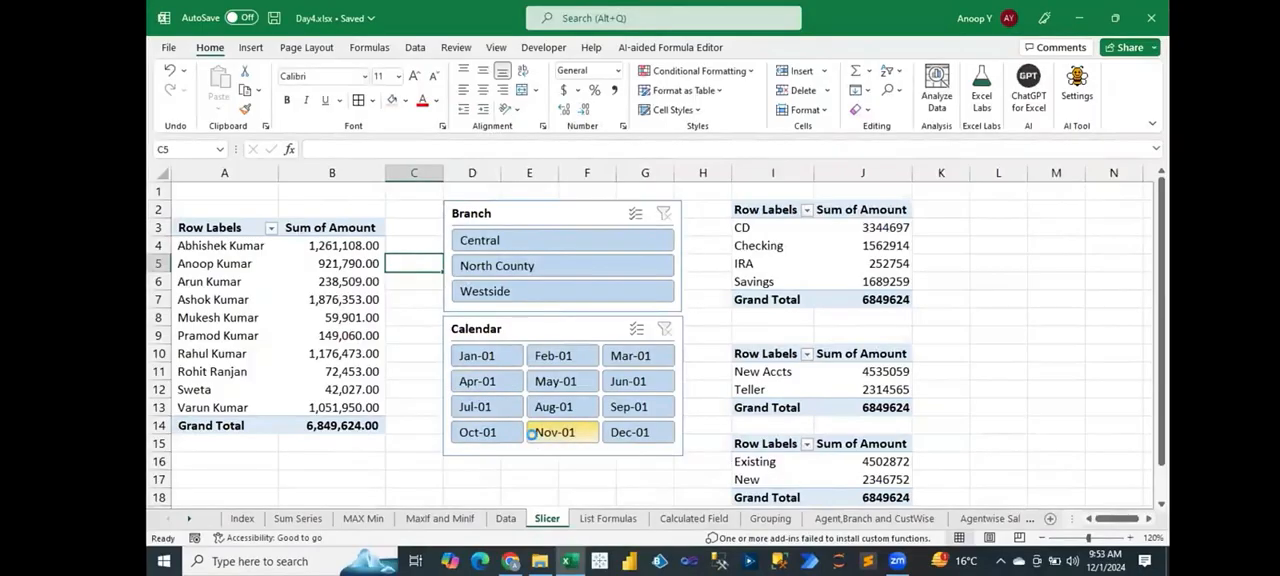
Step: Copy range A1:G7 of the Data sheet into cell A1 of a new worksheet placed right after it
click(506, 518)
drag(210, 191, 612, 300)
key(ctrl+c)
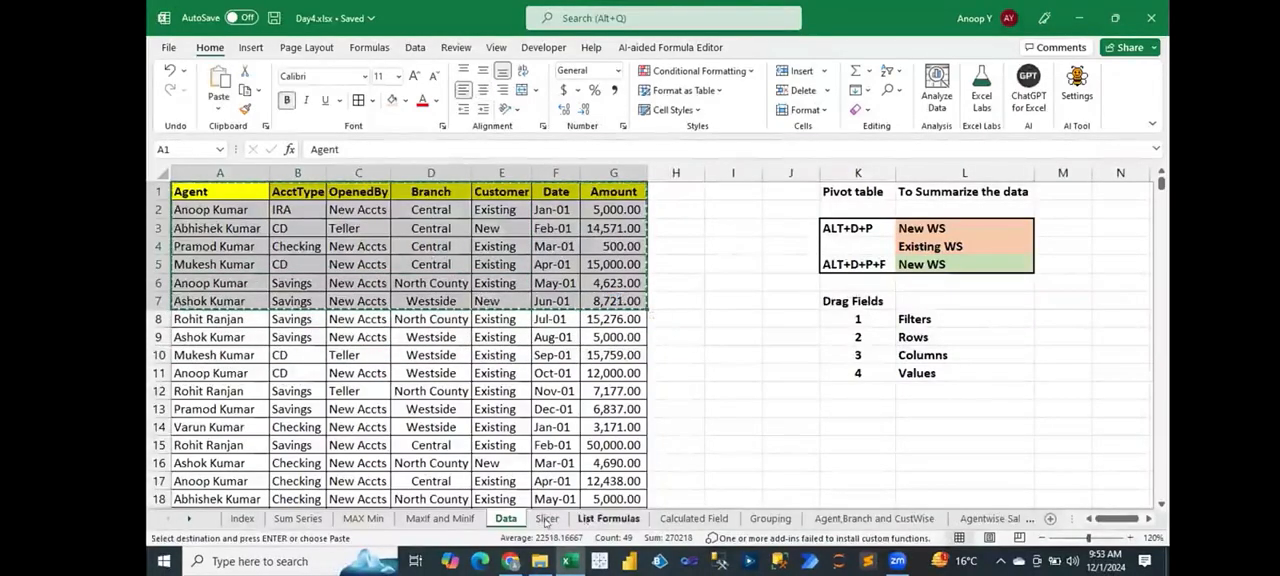
key(shift+F11)
drag(510, 518, 596, 518)
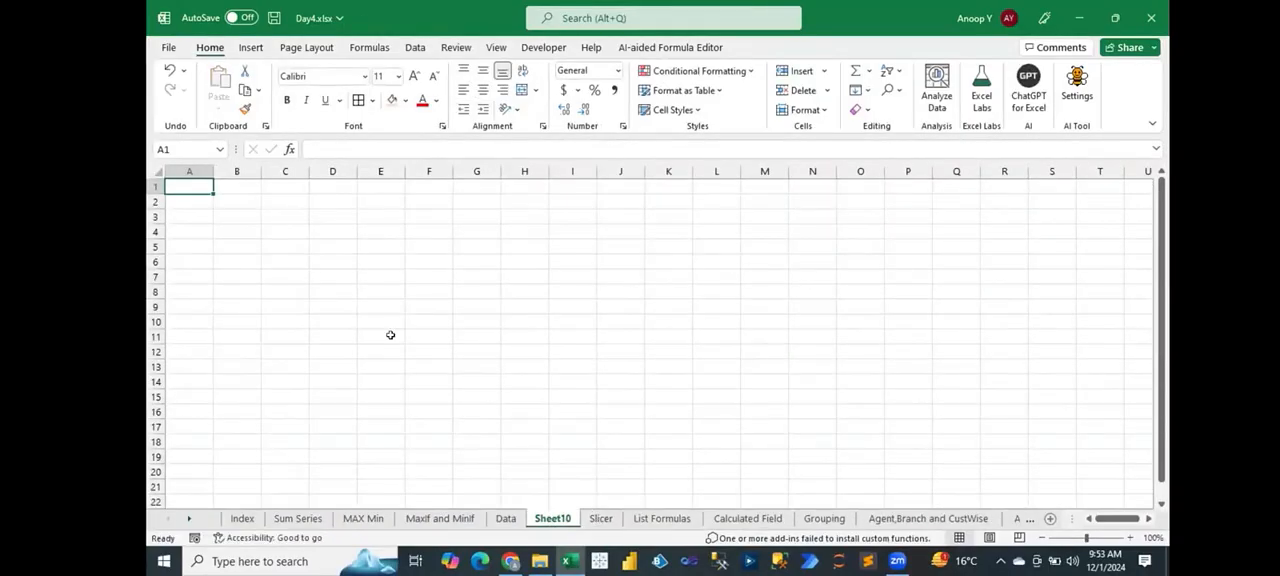
click(506, 518)
key(ctrl+c)
click(552, 518)
key(ctrl+v)
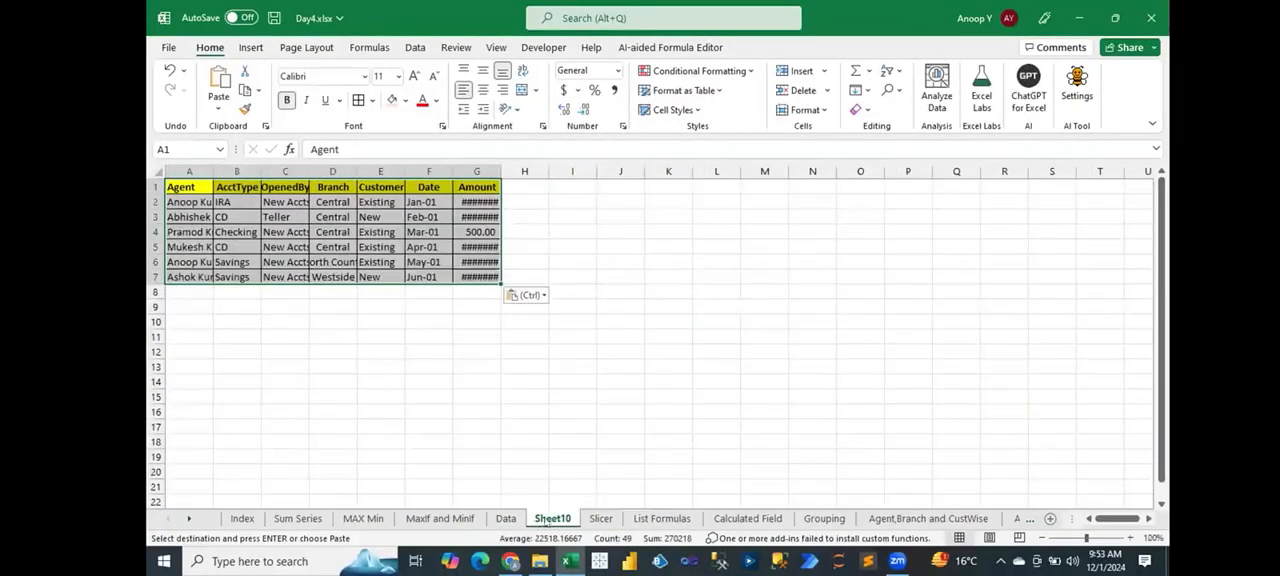
Step: Rename the new worksheet as Change Data Source and autofit the column widths of the pasted table
double_click(552, 518)
text(Change Data Source)
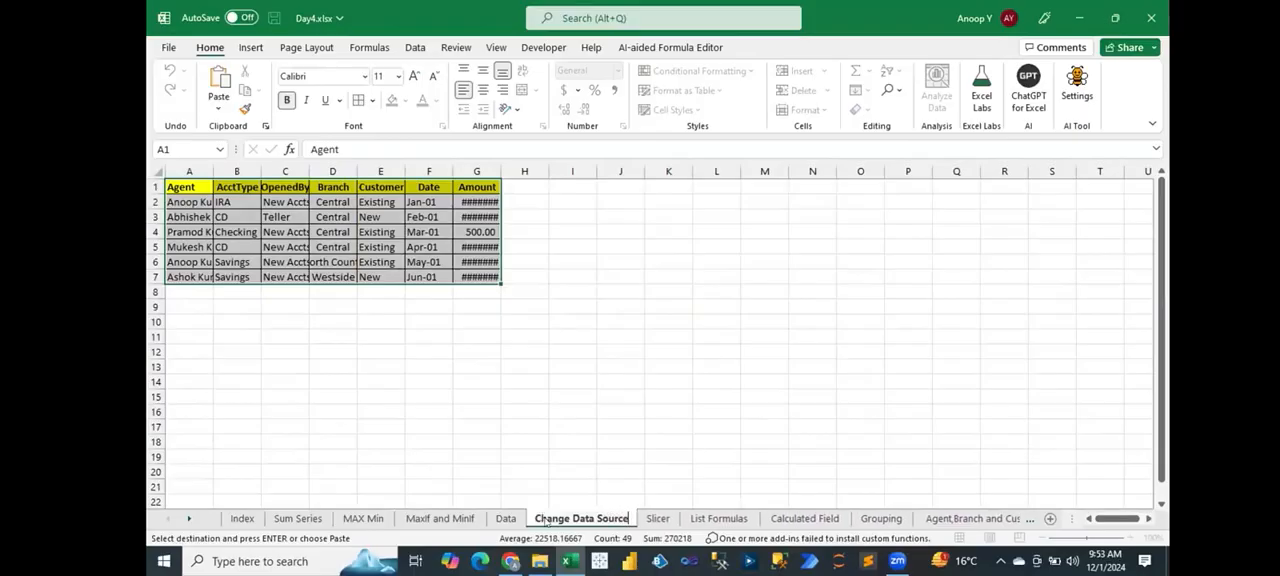
key(Return)
key(alt+h)
key(o)
key(i)
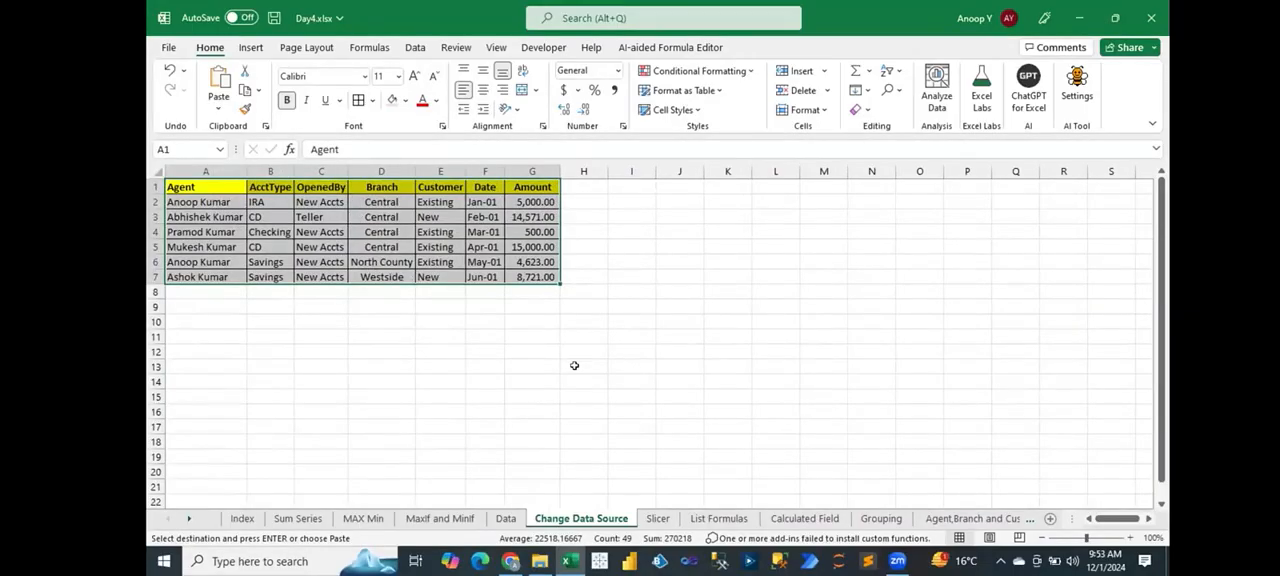
Step: Create a PivotTable from range A1:G7 with the PivotTable wizard, placing it at cell K2 of the existing worksheet
key(alt)
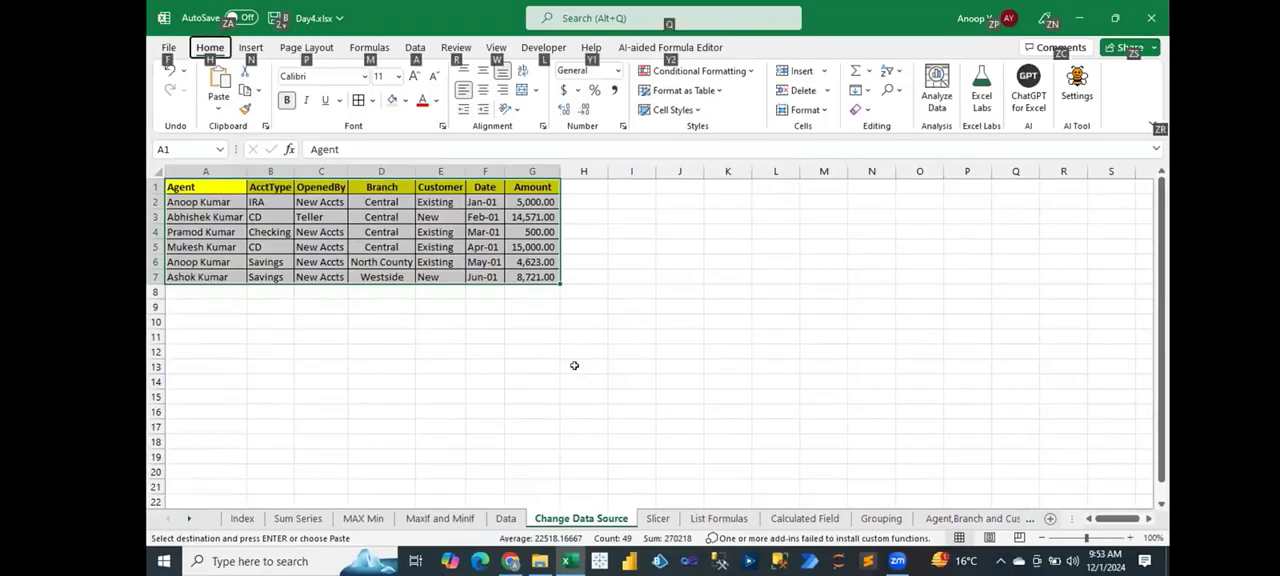
key(d)
key(p)
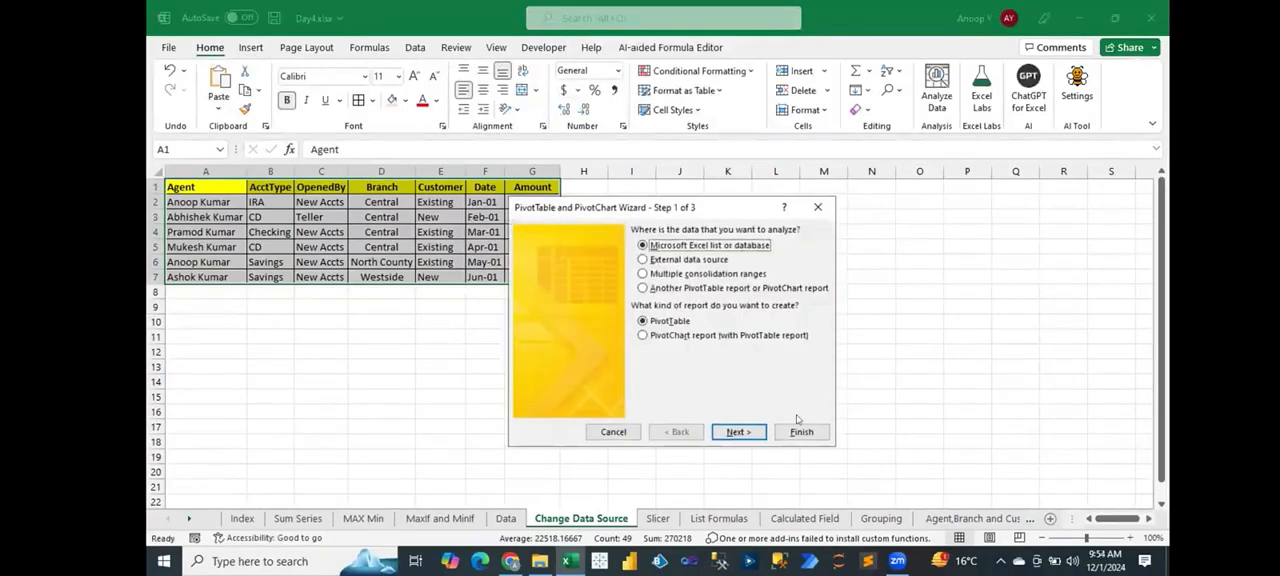
click(745, 431)
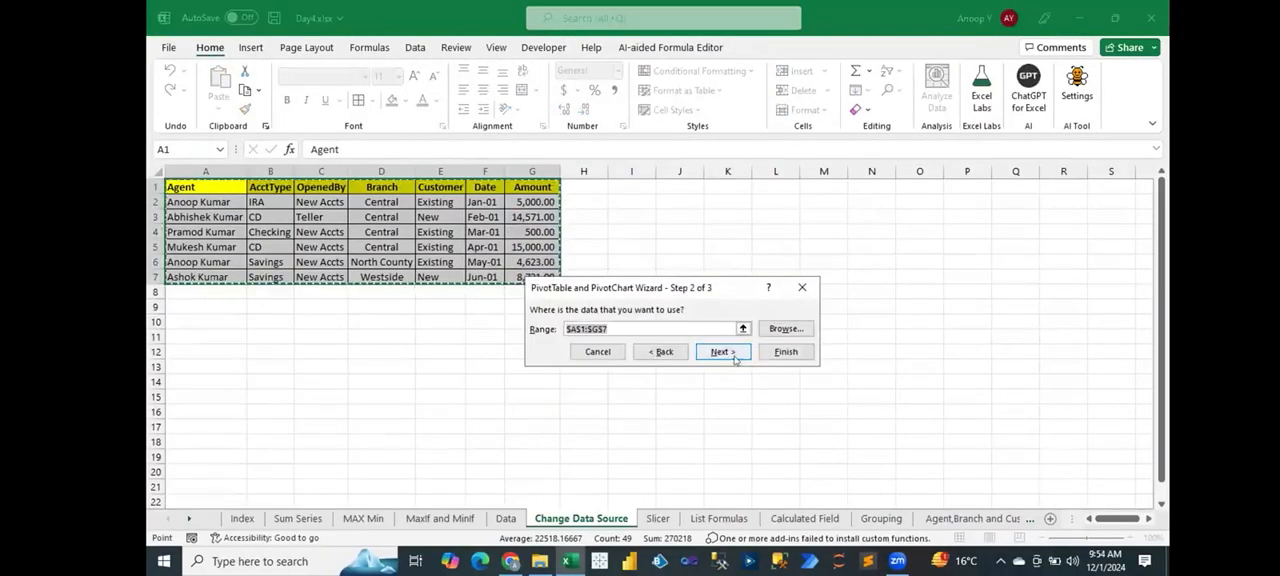
click(728, 352)
click(667, 298)
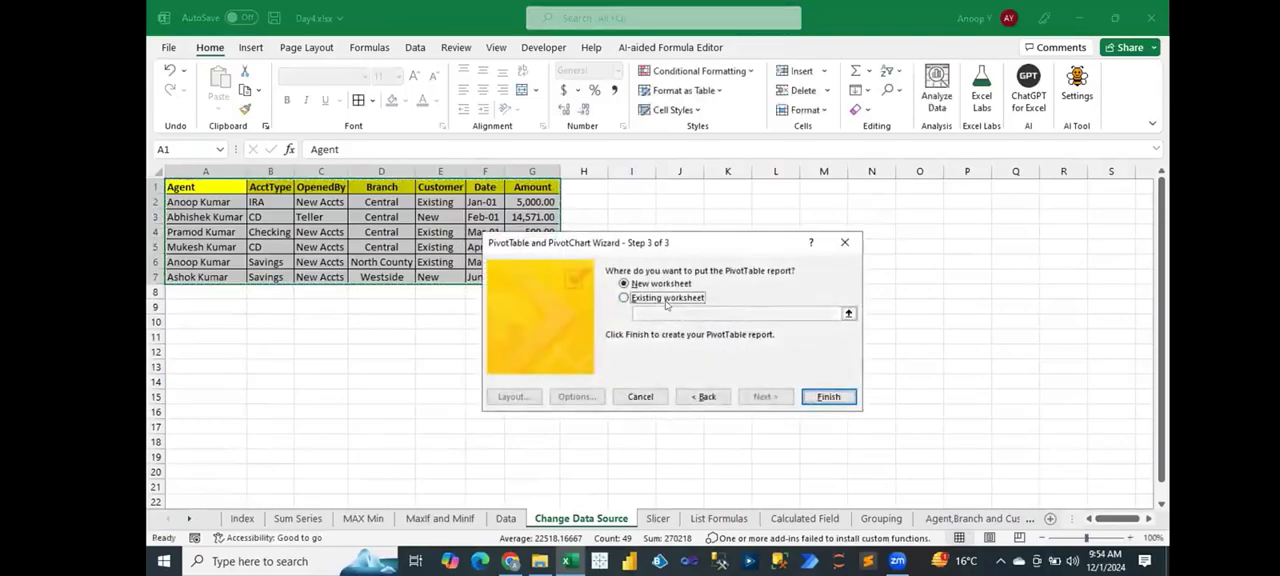
click(722, 200)
click(828, 397)
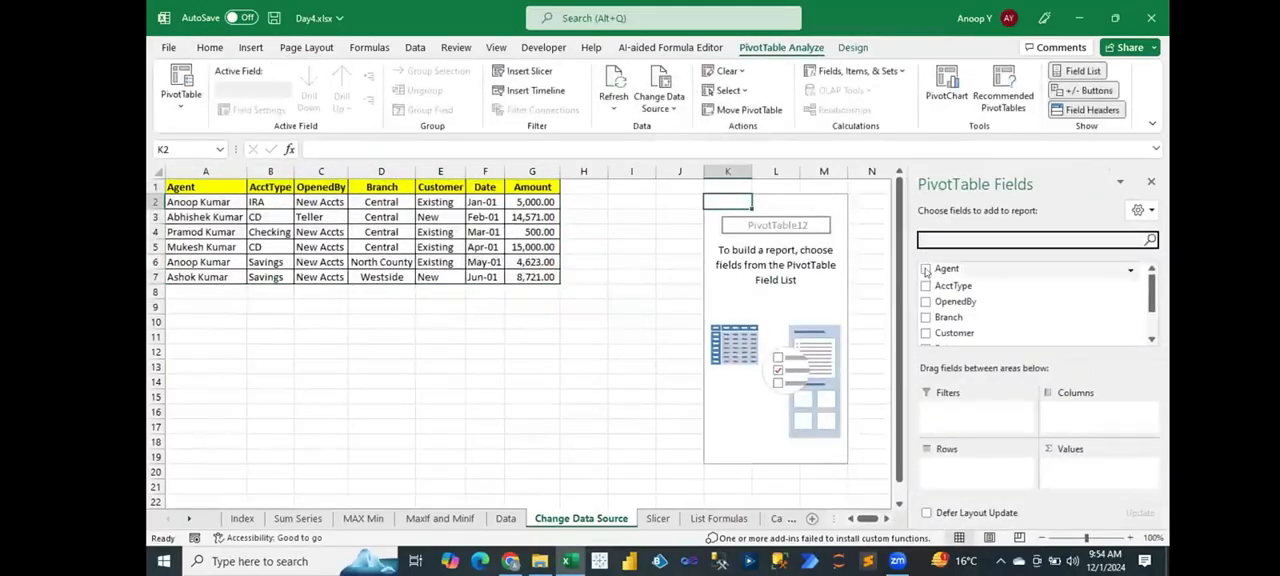
Step: Add Agent as rows and Amount as summed values to the PivotTable, and close the field list
click(926, 268)
scroll(1148, 297, down, 2)
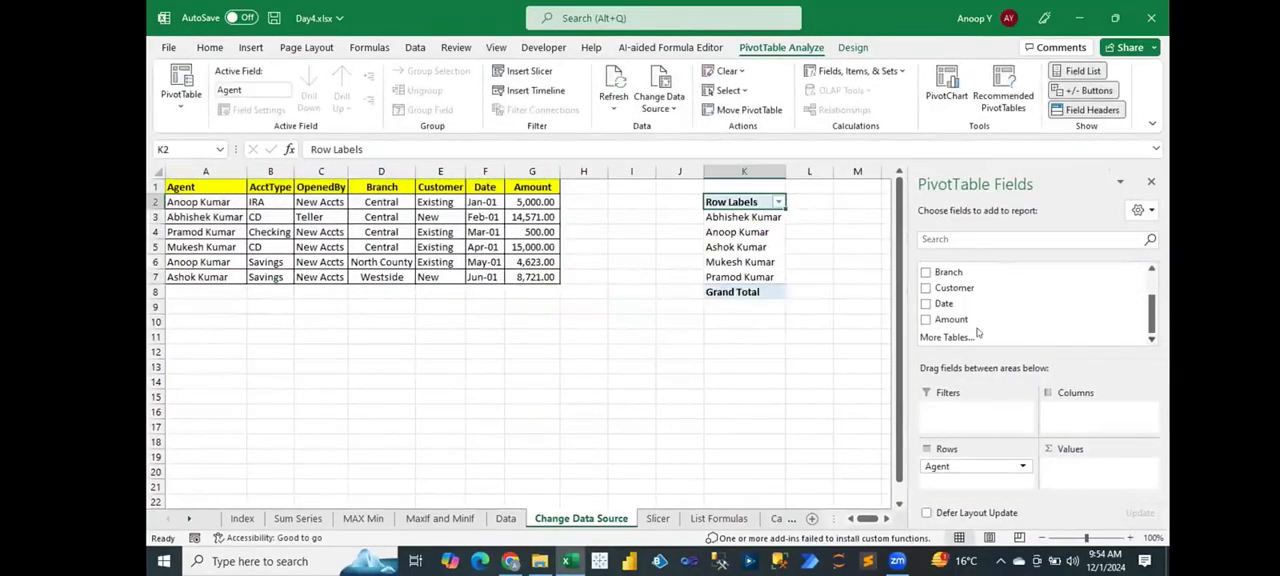
click(926, 320)
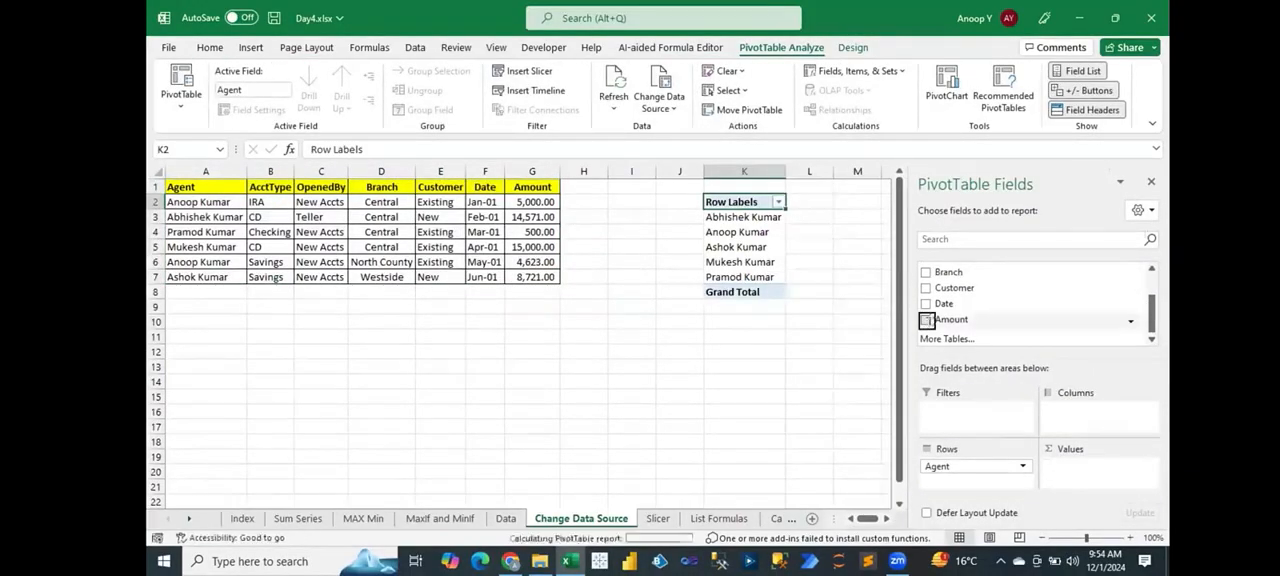
click(1151, 181)
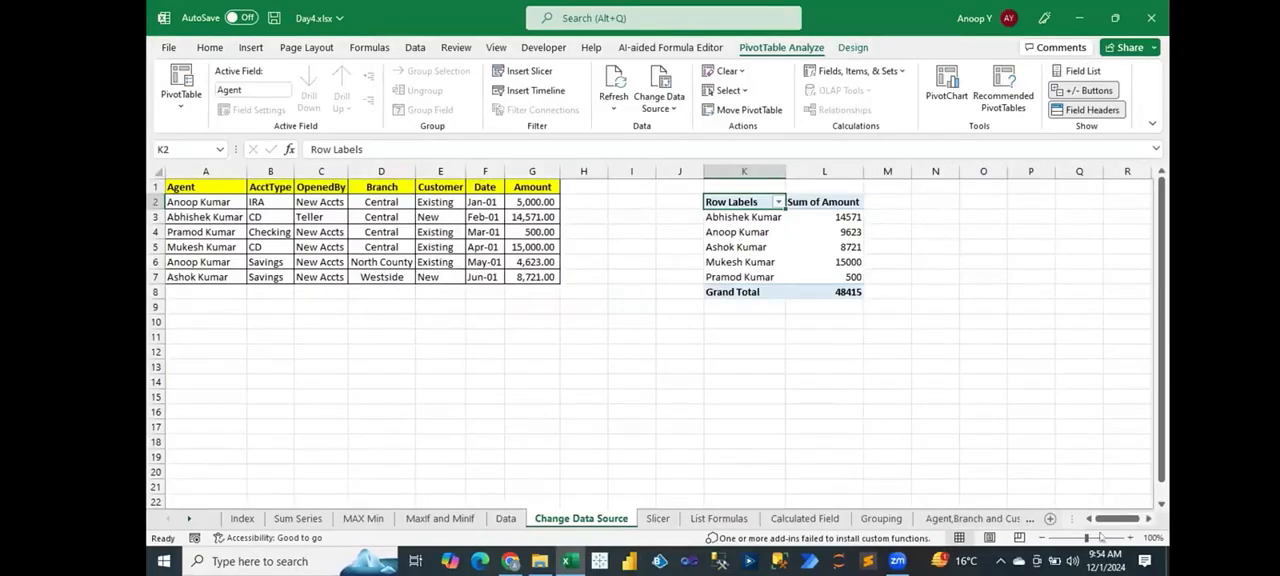
Step: Widen the Date column of the source table so that all its dates fit
click(1130, 538)
click(1130, 538)
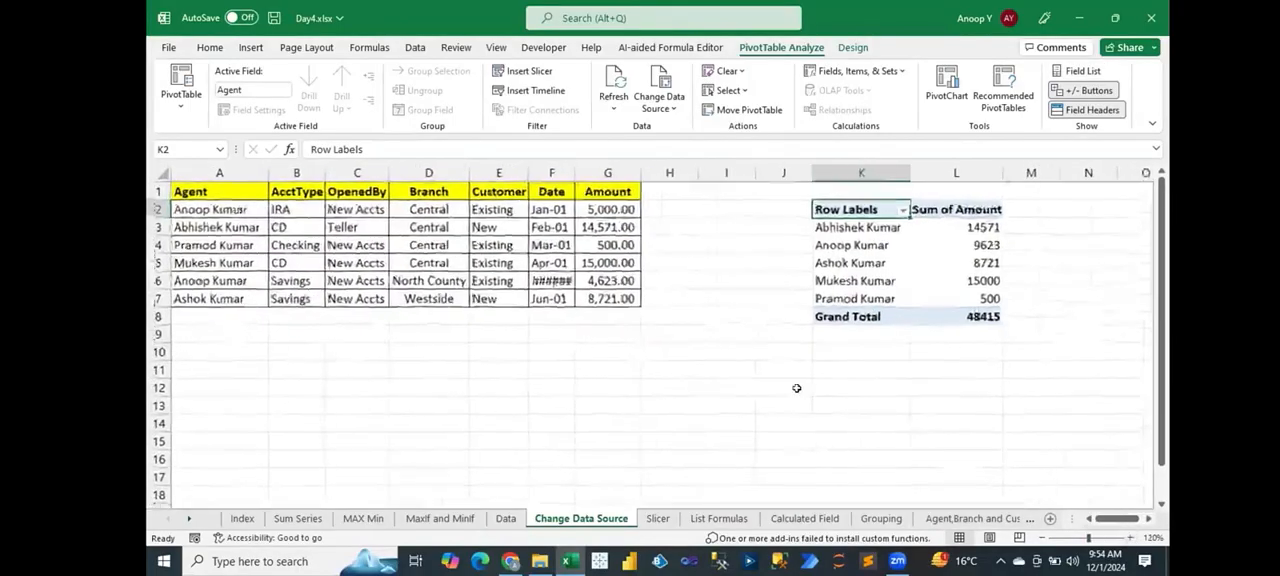
click(540, 321)
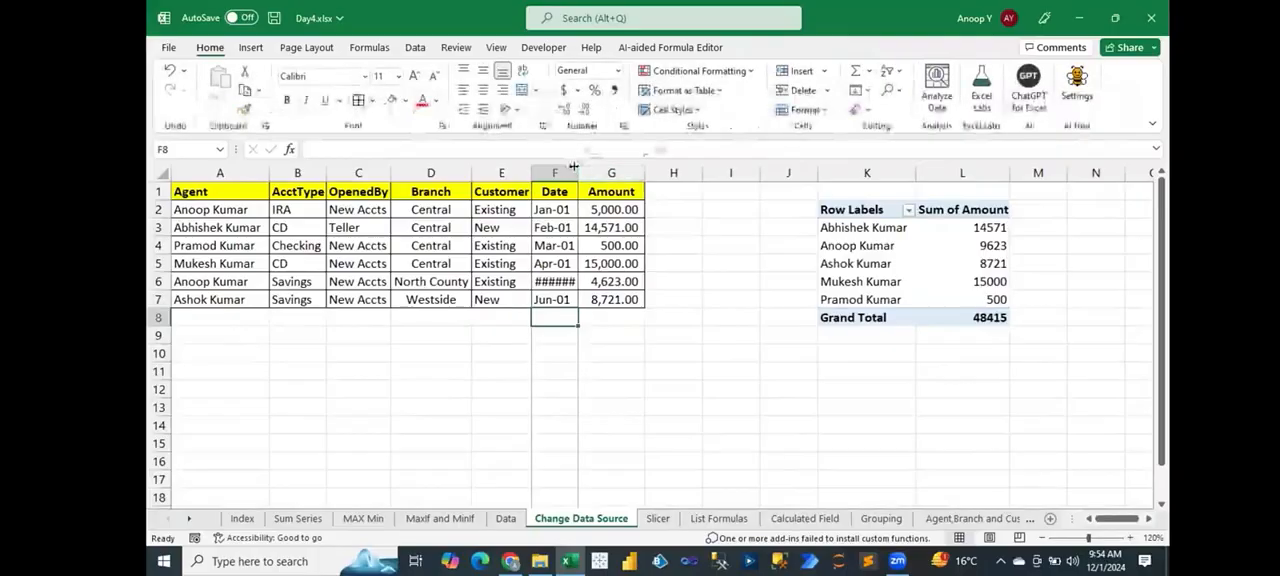
Step: Set the Amount of the Checking account record in cell G4 to 900
drag(200, 245, 635, 245)
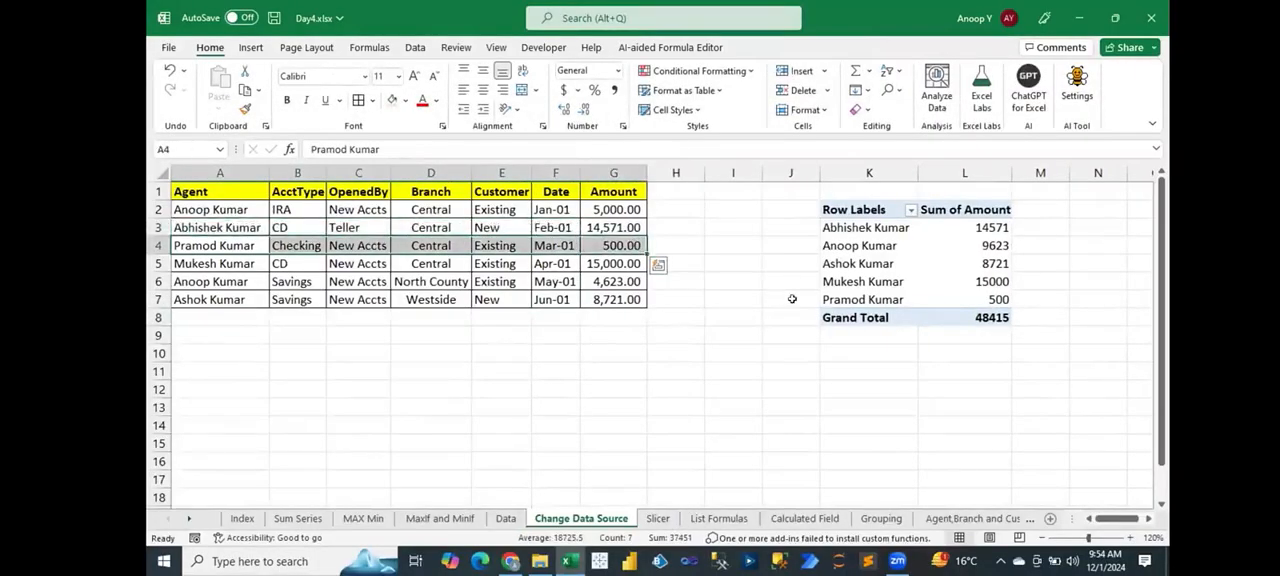
drag(848, 299, 968, 299)
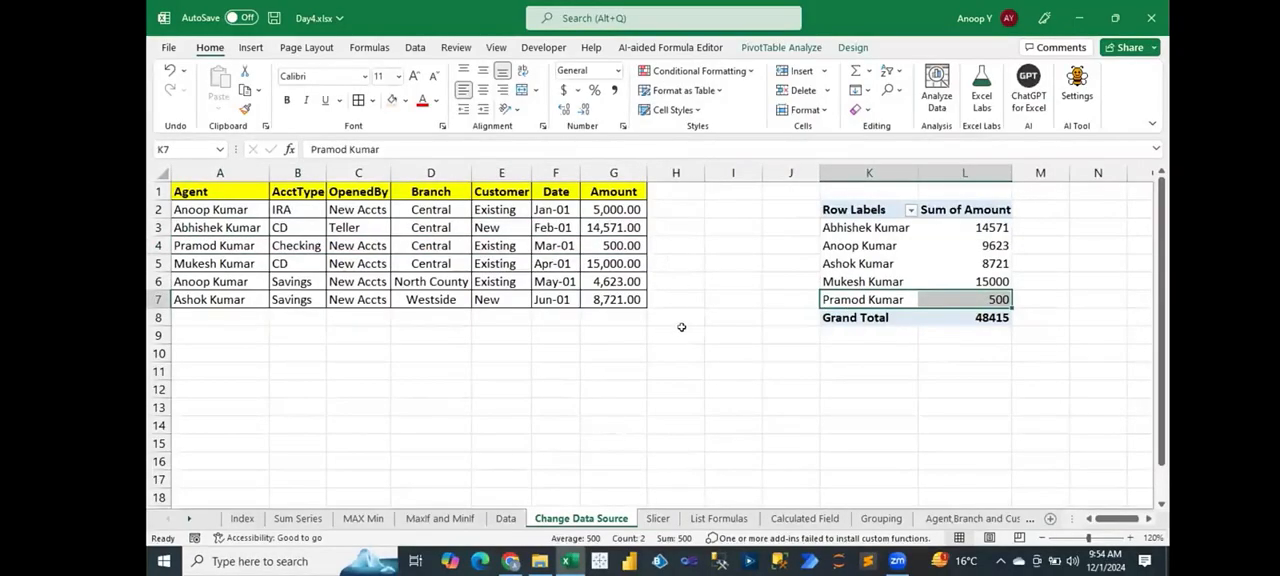
click(617, 245)
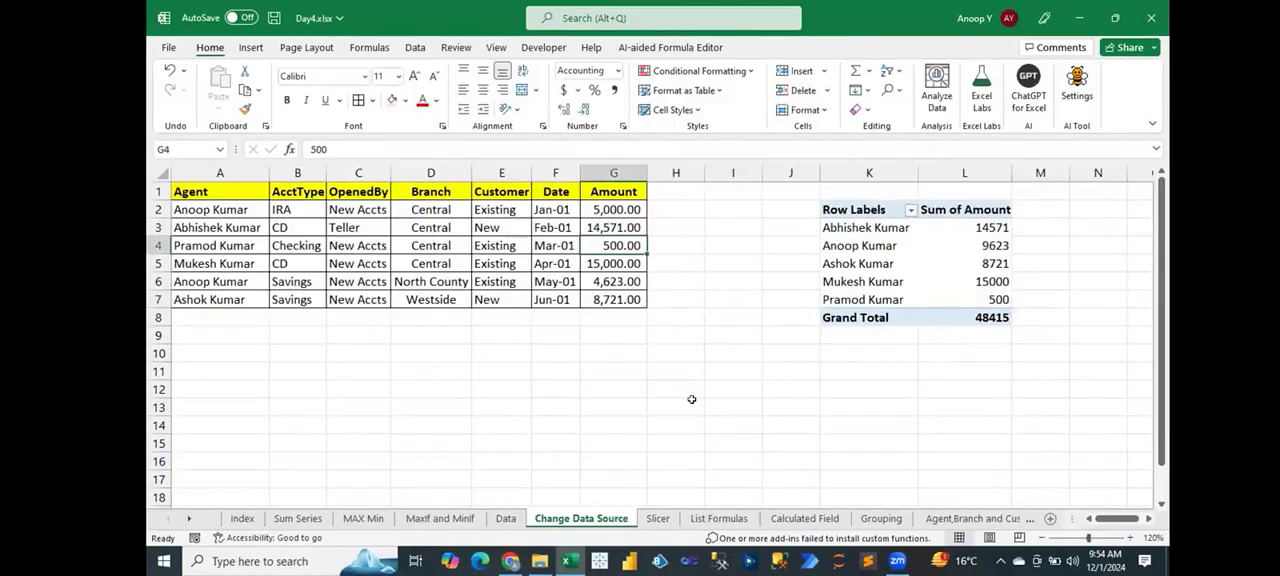
text(900)
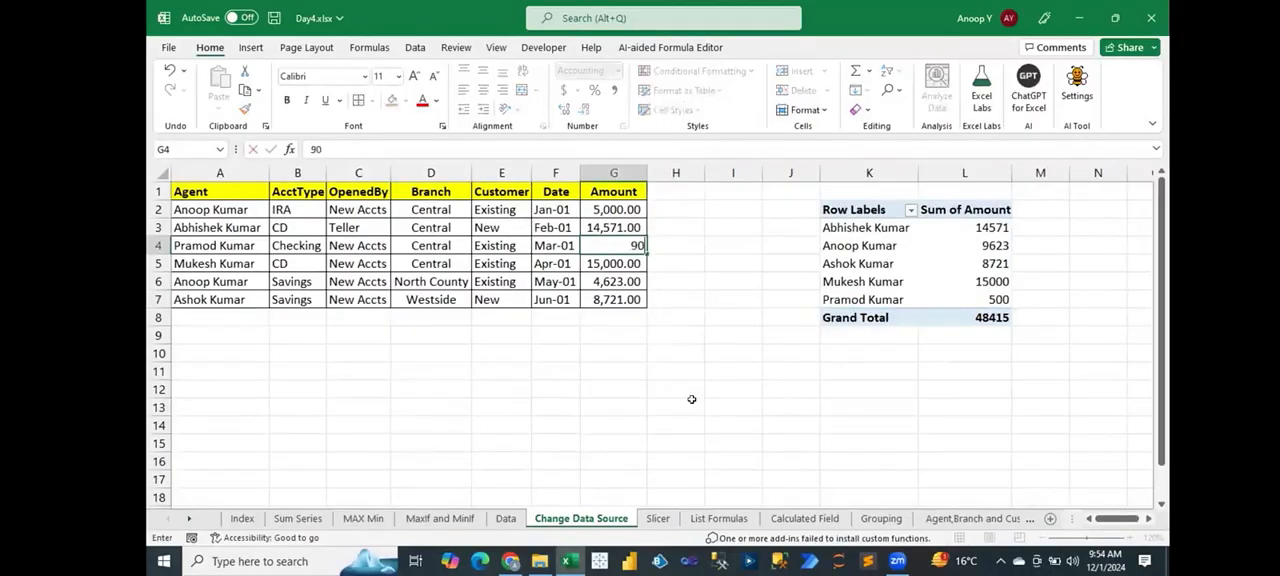
key(Return)
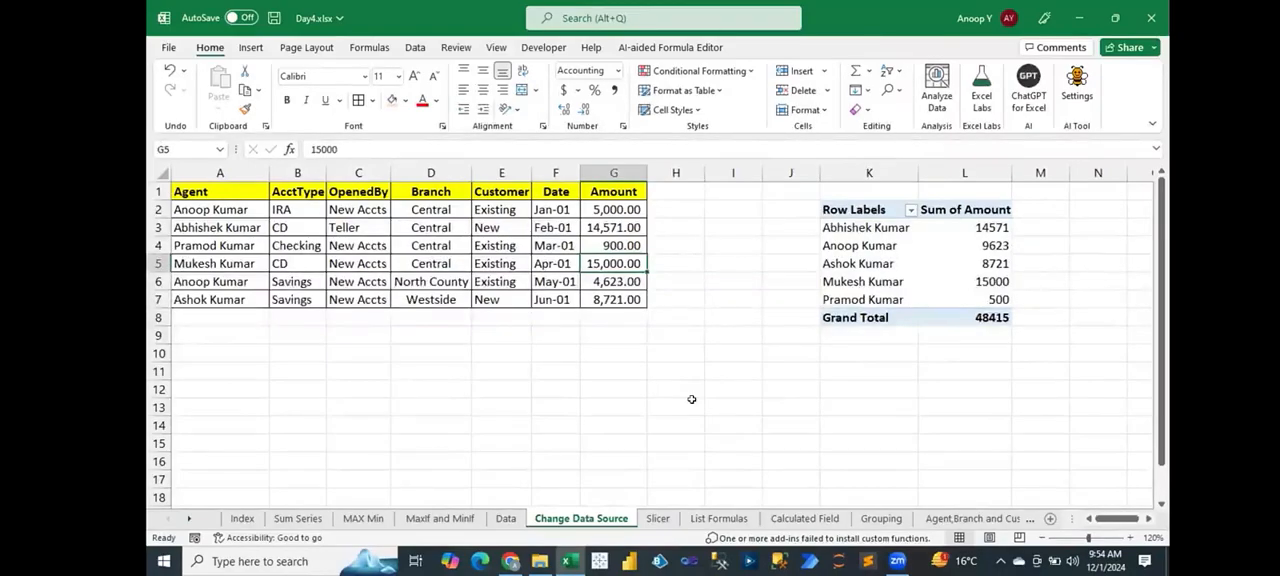
Step: Refresh the PivotTable to pick up the changed Amount and check the matching agent's row
click(997, 300)
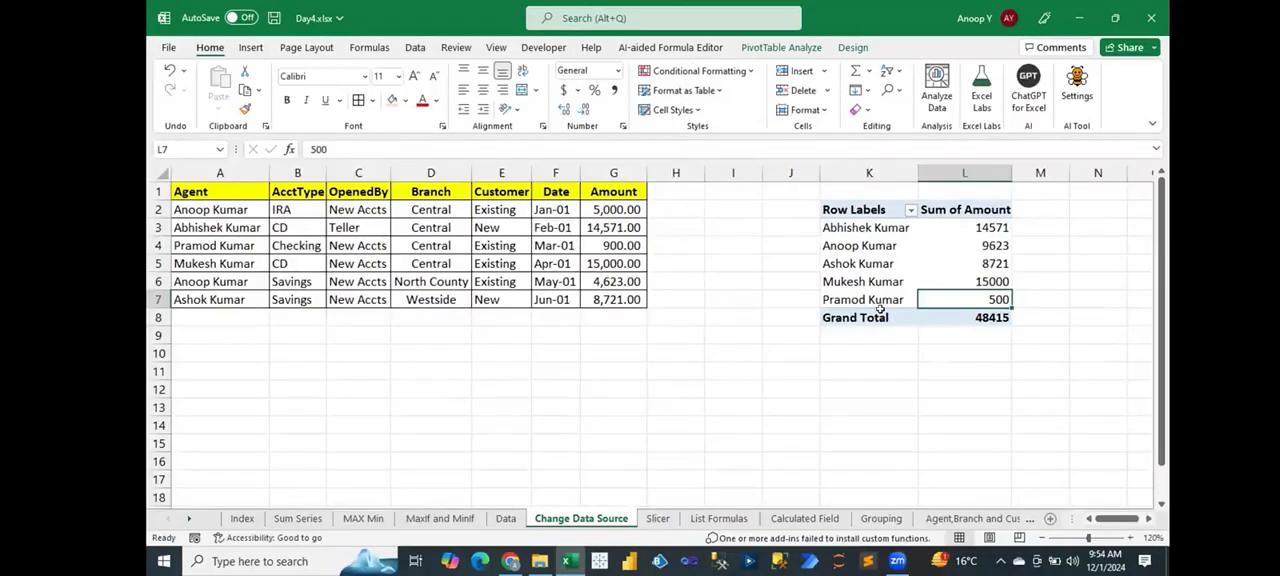
right_click(852, 246)
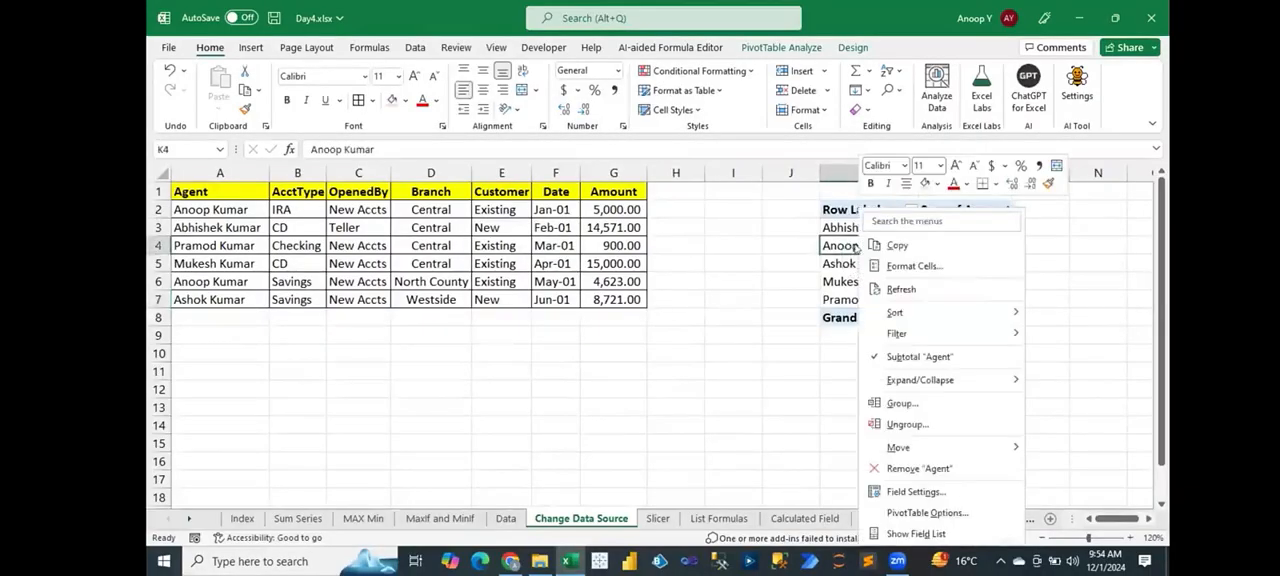
click(890, 289)
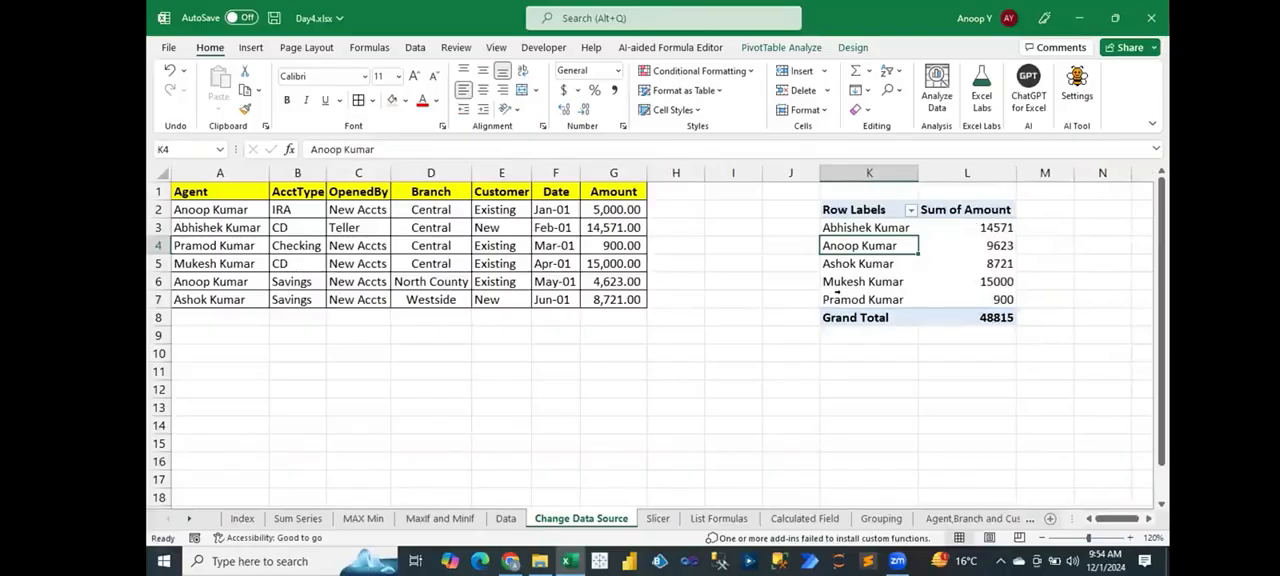
click(825, 300)
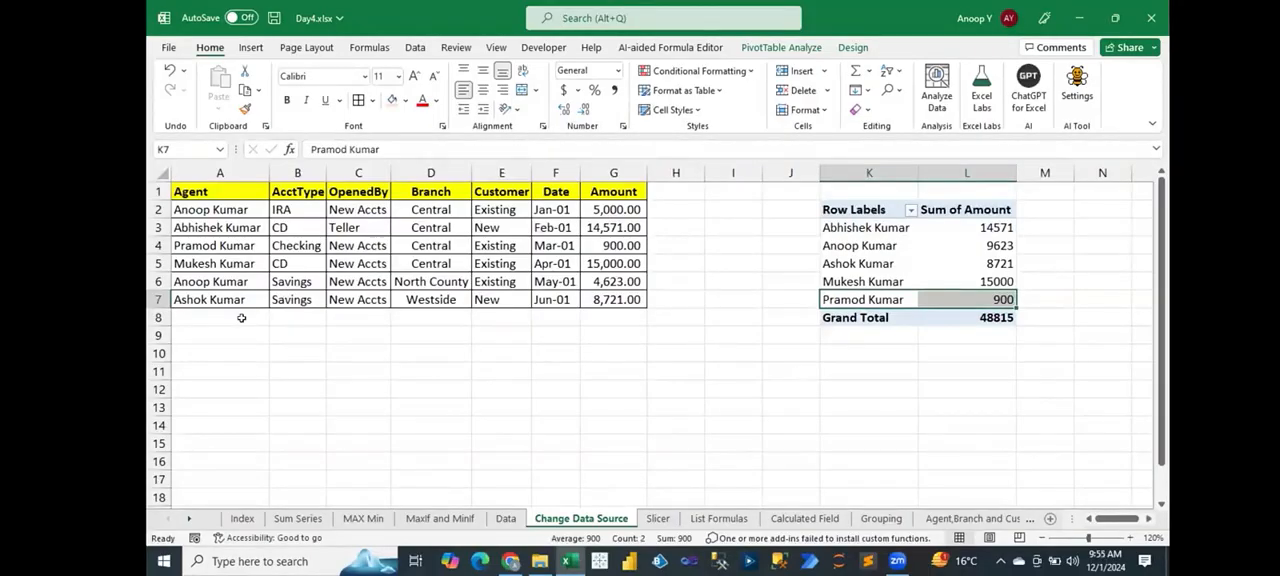
Step: Fill row 7 of the source table down into row 8 and enter a new agent's full name in A8
drag(228, 316, 609, 309)
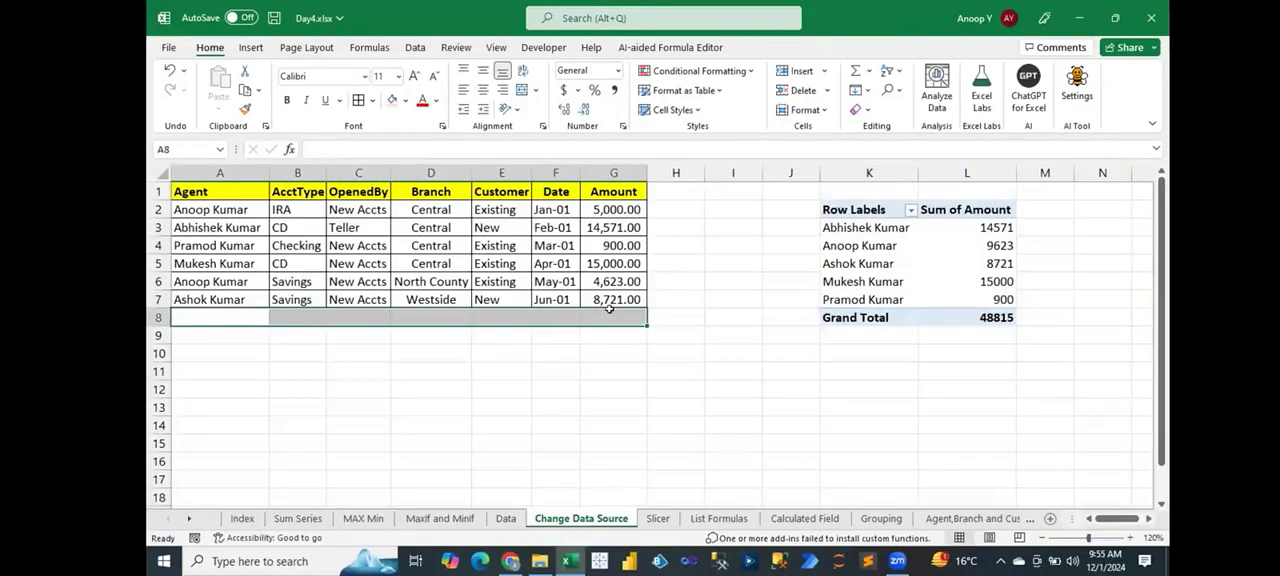
key(ctrl+d)
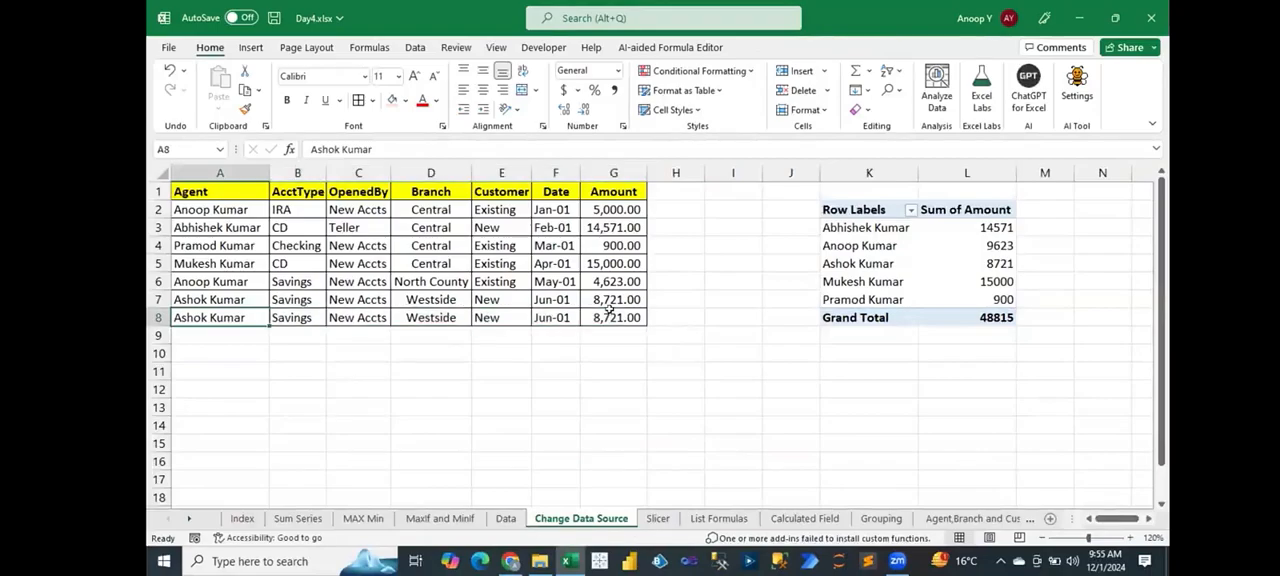
text(Pramod Kumarankaj Singh)
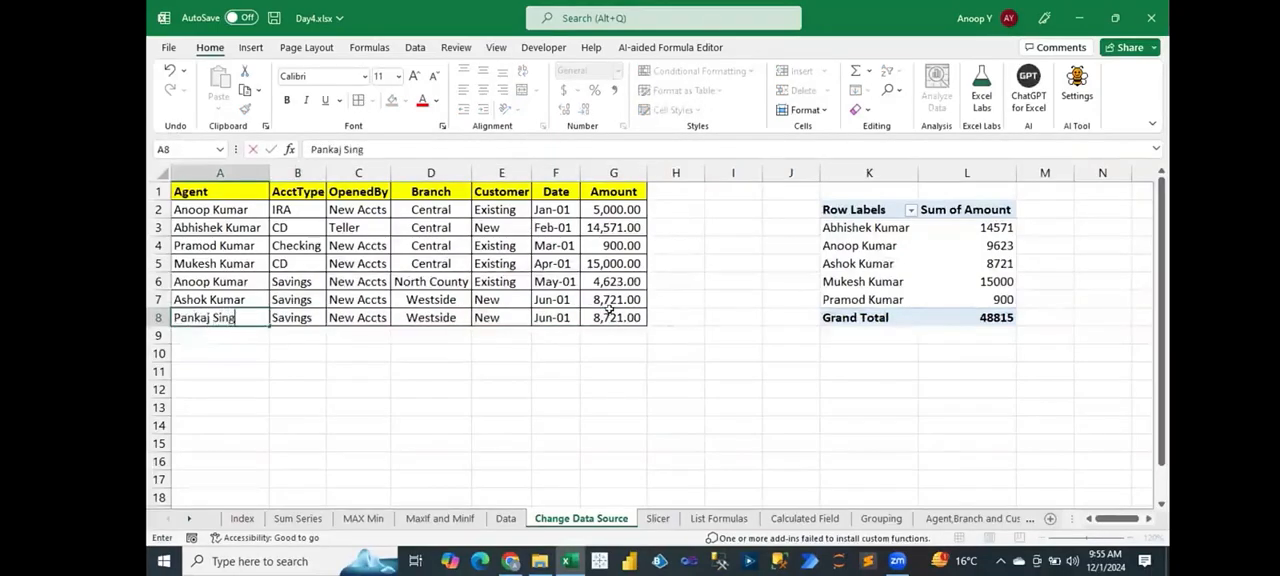
key(Tab)
Step: Set the Amount of the new record in cell G8 to 2000
click(631, 311)
key(F2)
key(BackSpace)
key(BackSpace)
key(BackSpace)
key(BackSpace)
text(2000)
key(shift+Tab)
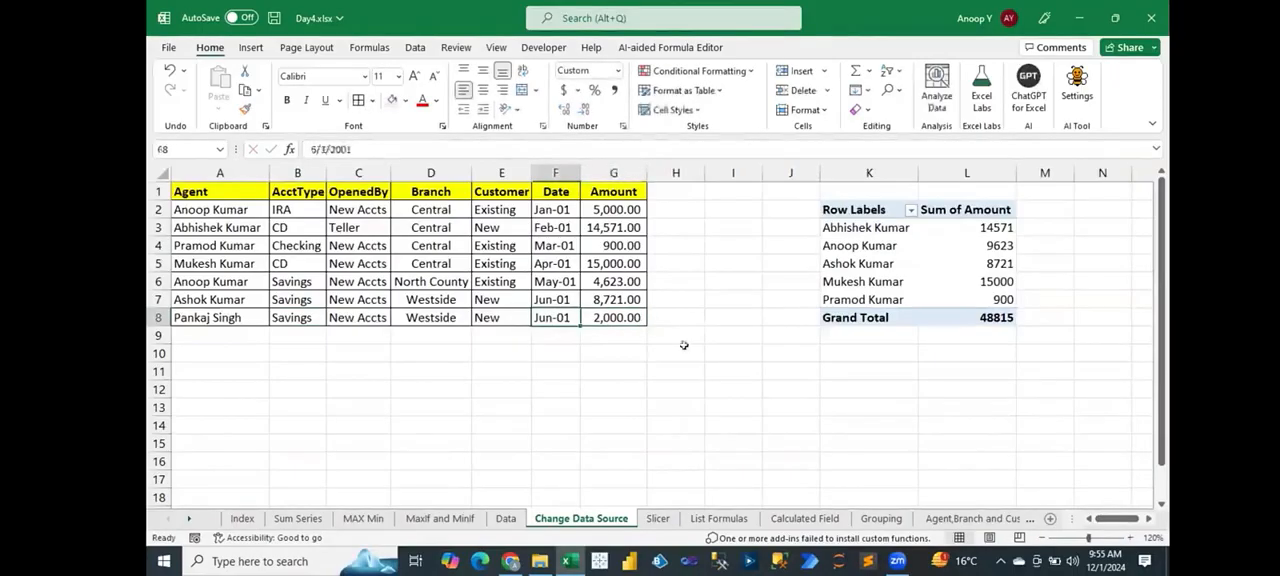
Step: Refresh the PivotTable to test whether it picks up the record added in row 8
right_click(873, 263)
click(920, 285)
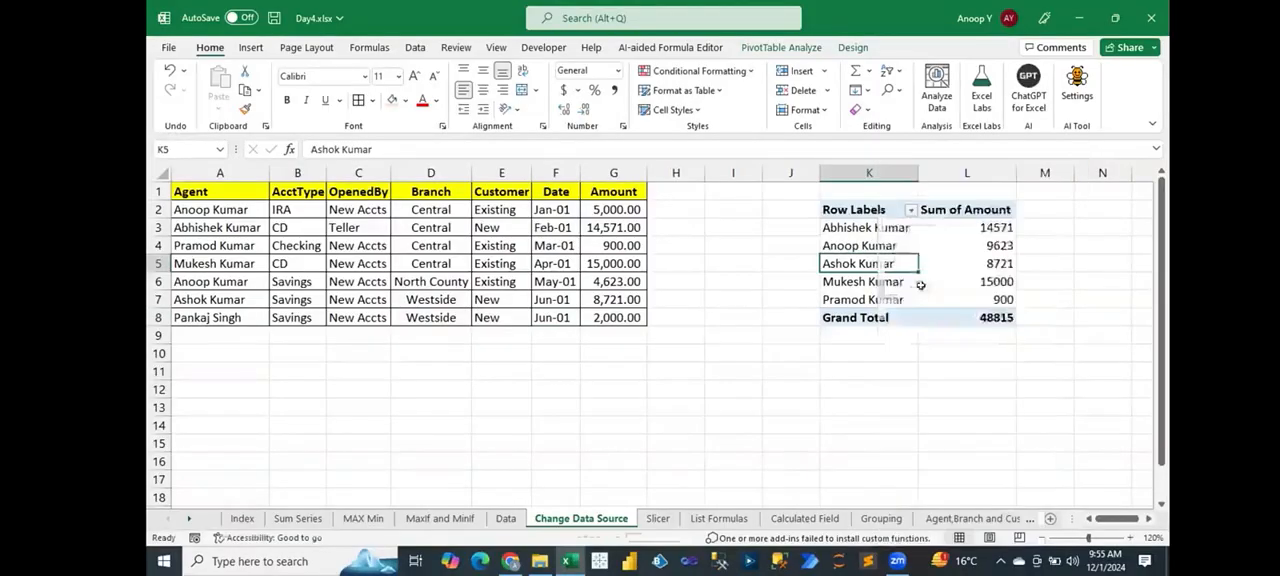
right_click(880, 264)
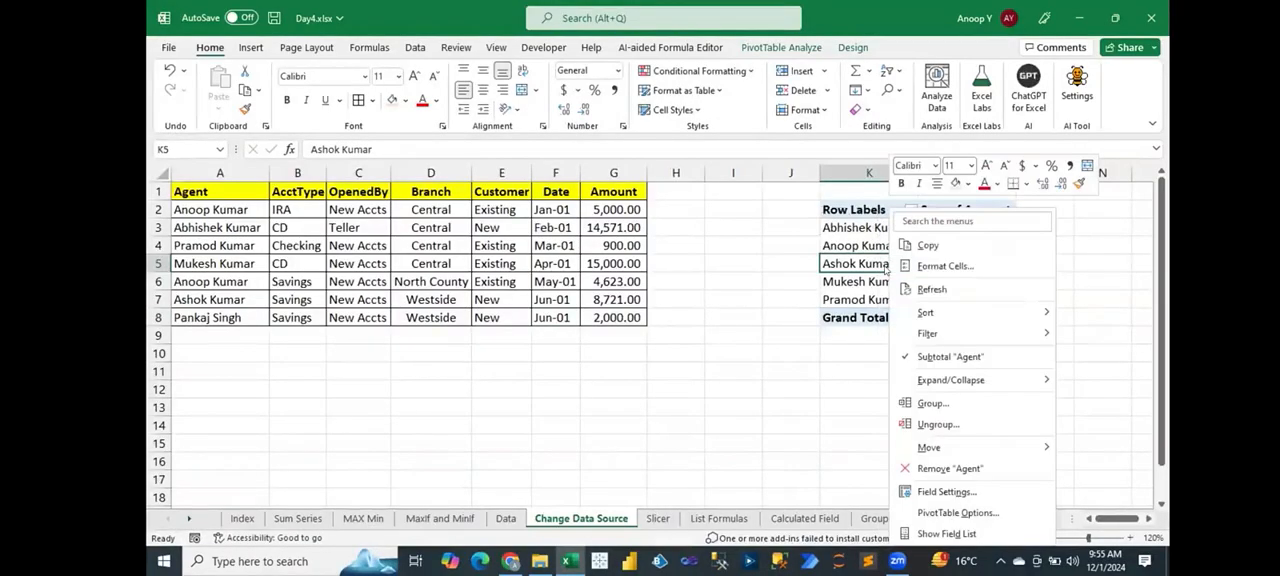
click(931, 289)
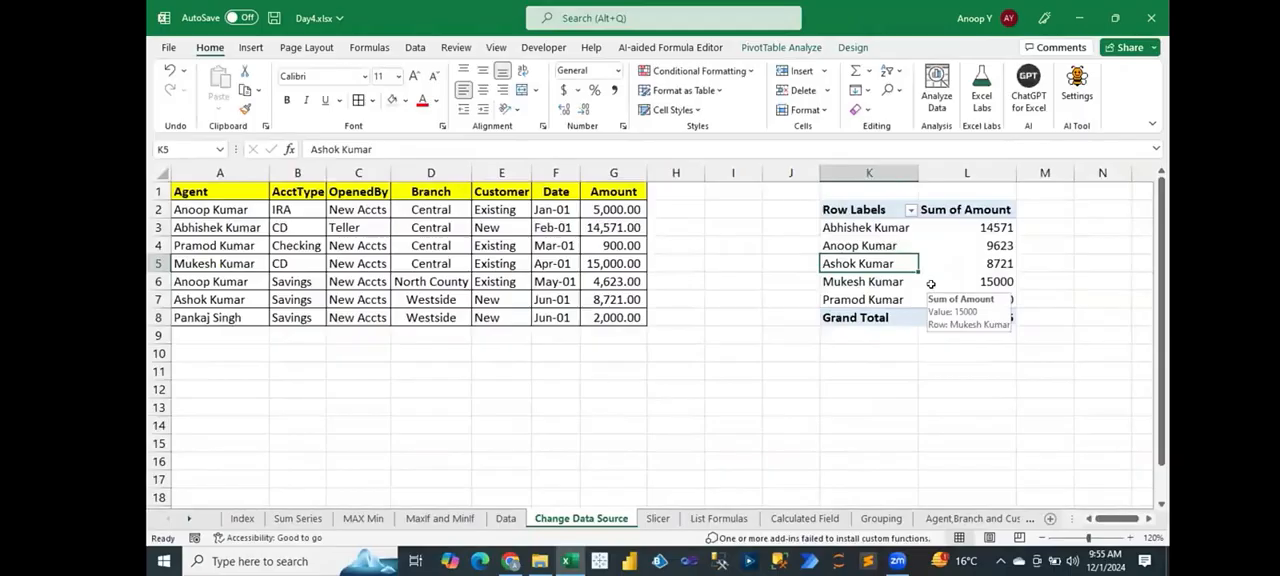
Step: Change the PivotTable's data source to range A1:G8 of the Change Data Source sheet and check the new agent's row
click(206, 192)
drag(206, 195, 606, 296)
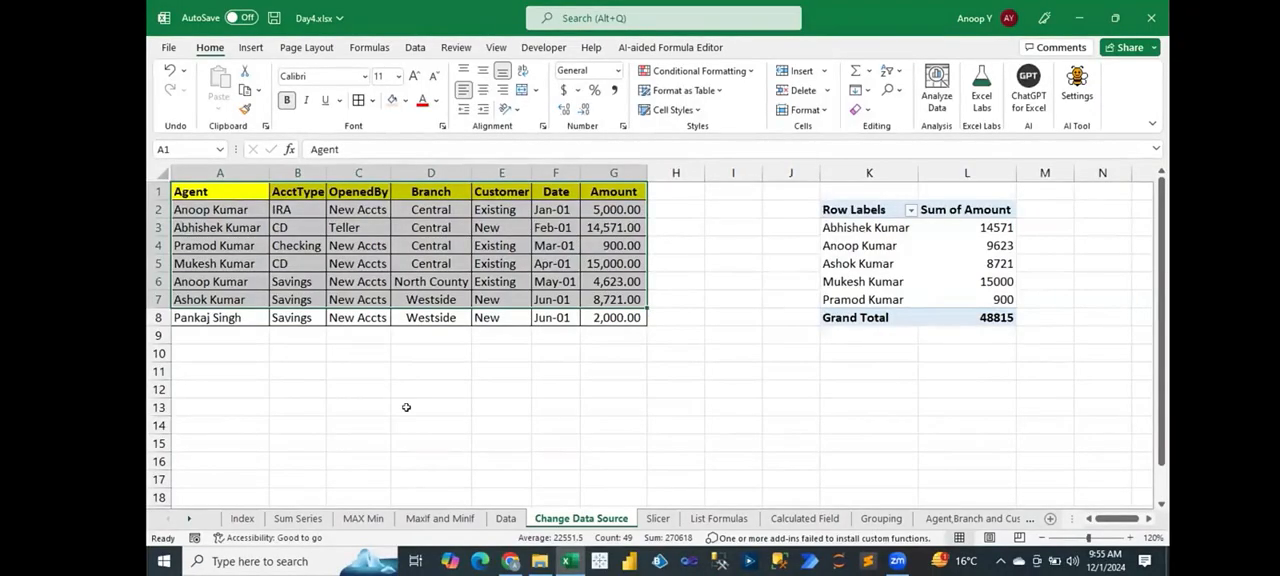
click(869, 262)
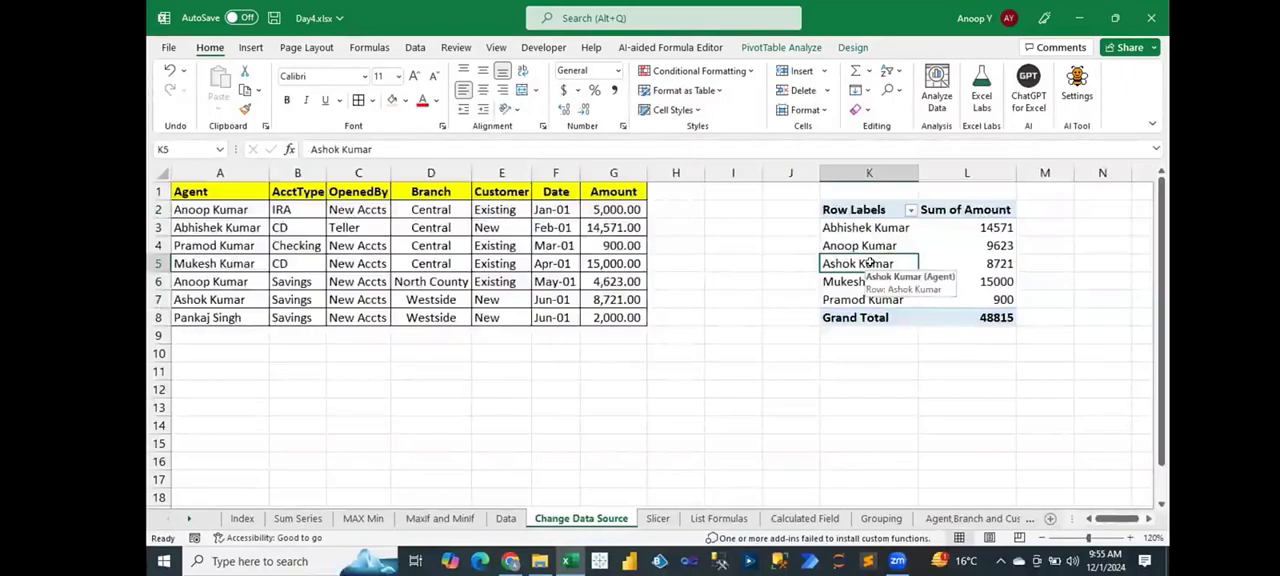
click(781, 47)
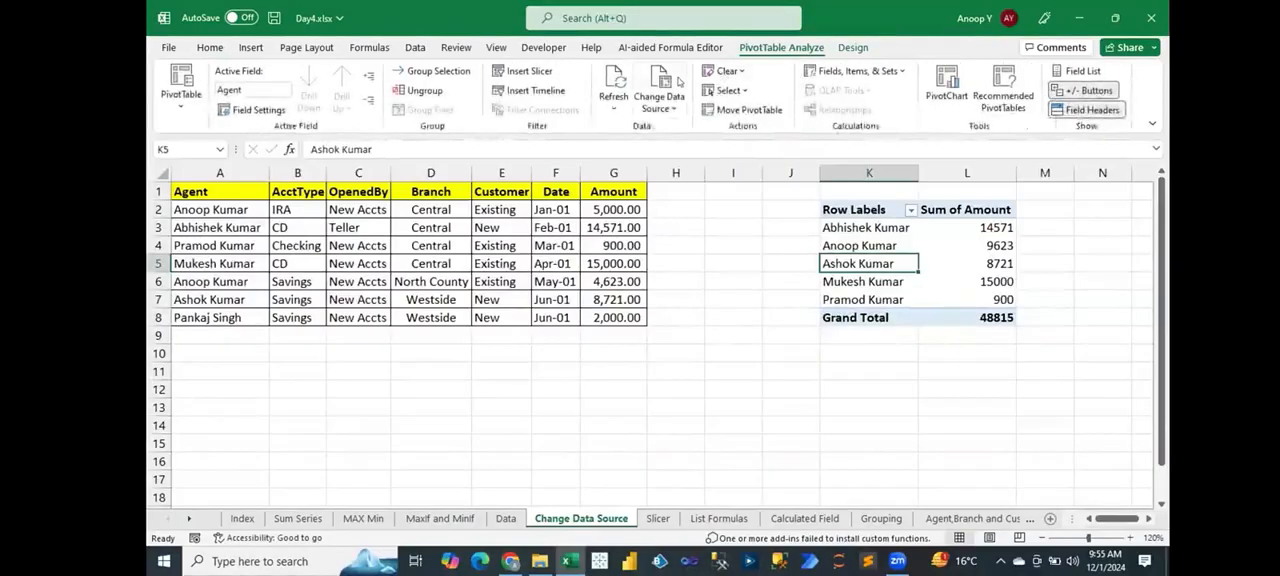
click(679, 82)
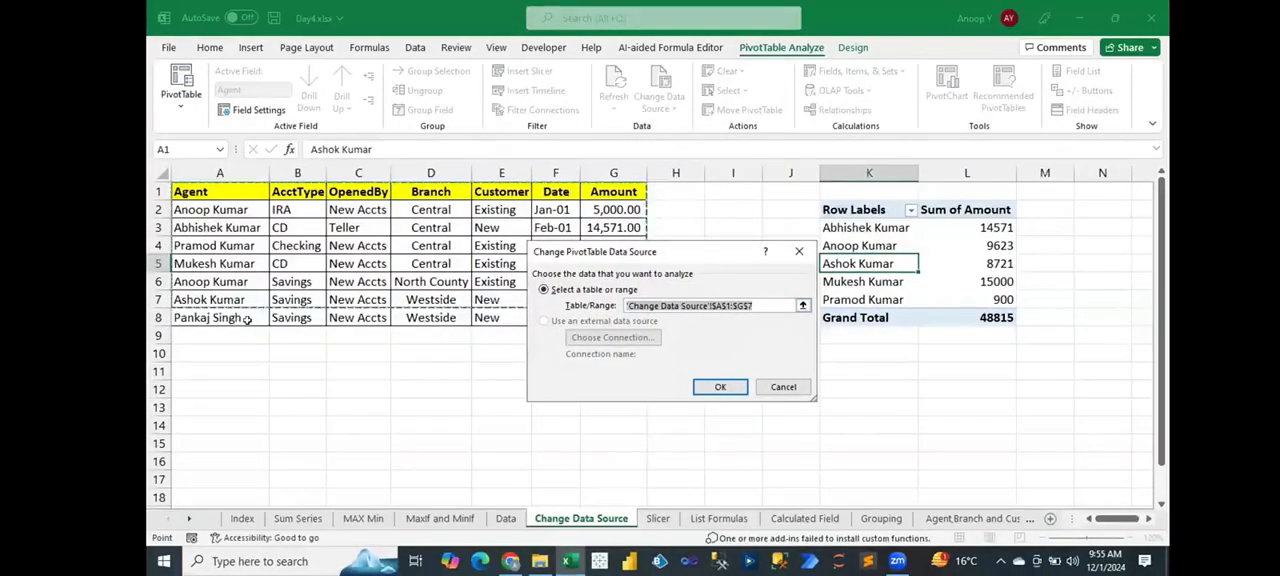
click(203, 190)
drag(203, 190, 612, 318)
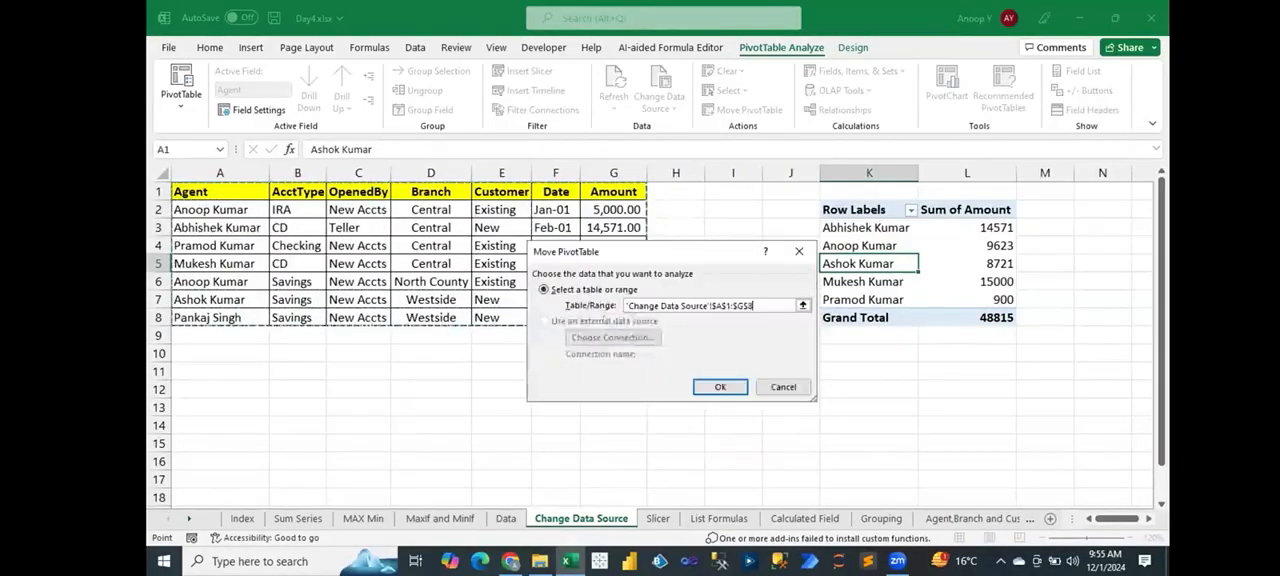
click(738, 388)
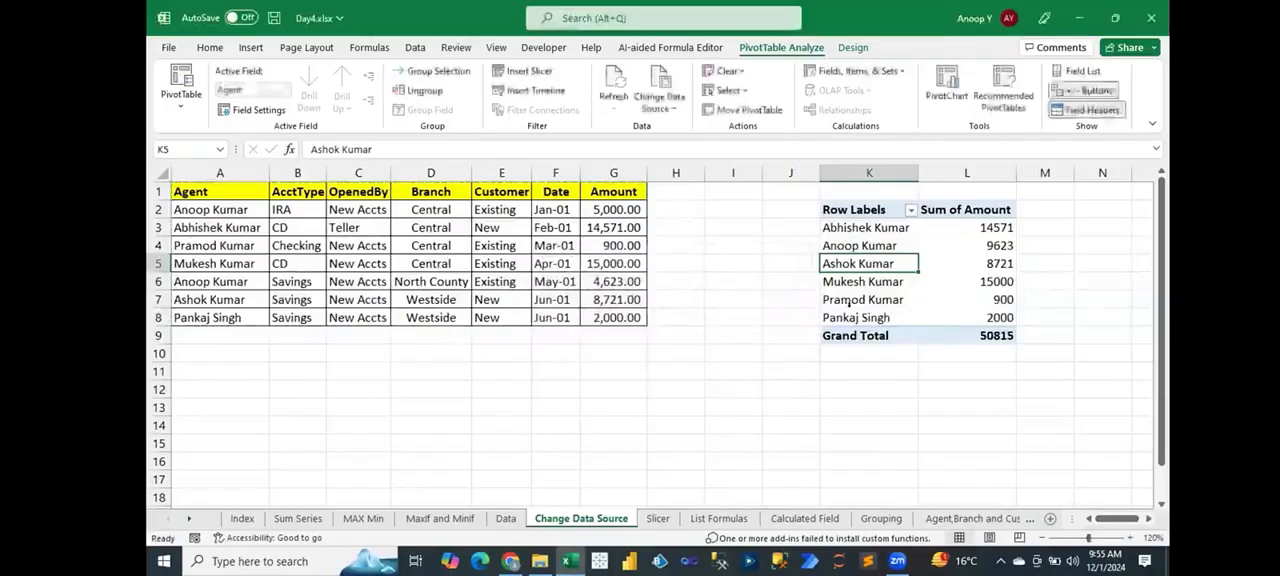
click(824, 317)
key(shift+Right)
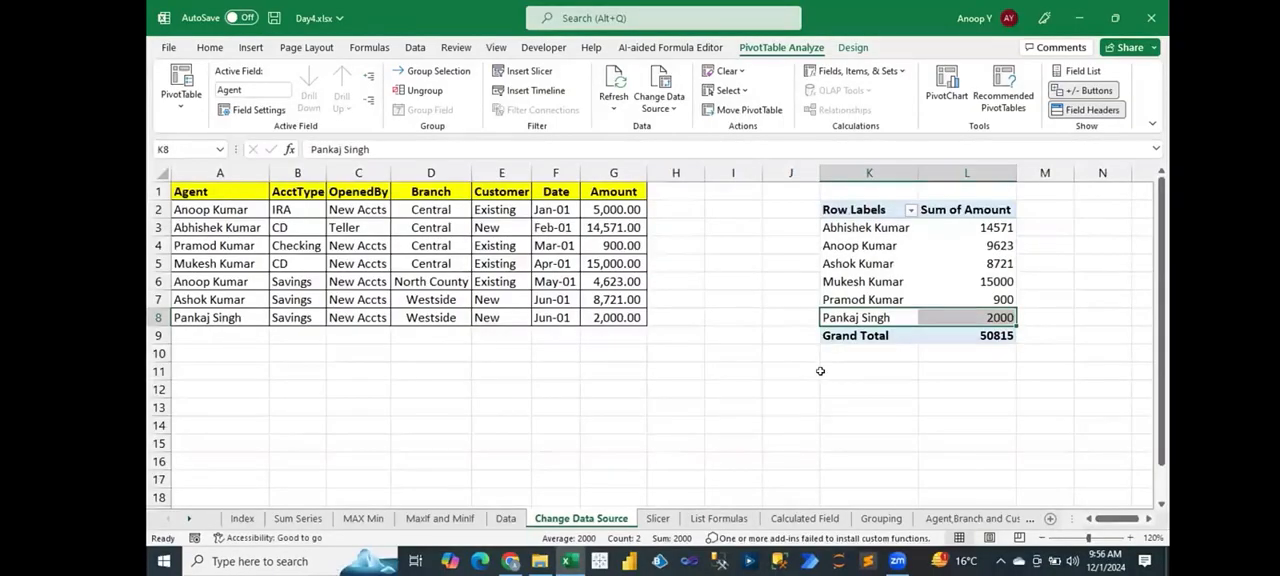
Step: Copy the source data A1:G8 and paste it at A1 of a new worksheet
drag(245, 197, 290, 208)
drag(441, 270, 630, 318)
key(ctrl+c)
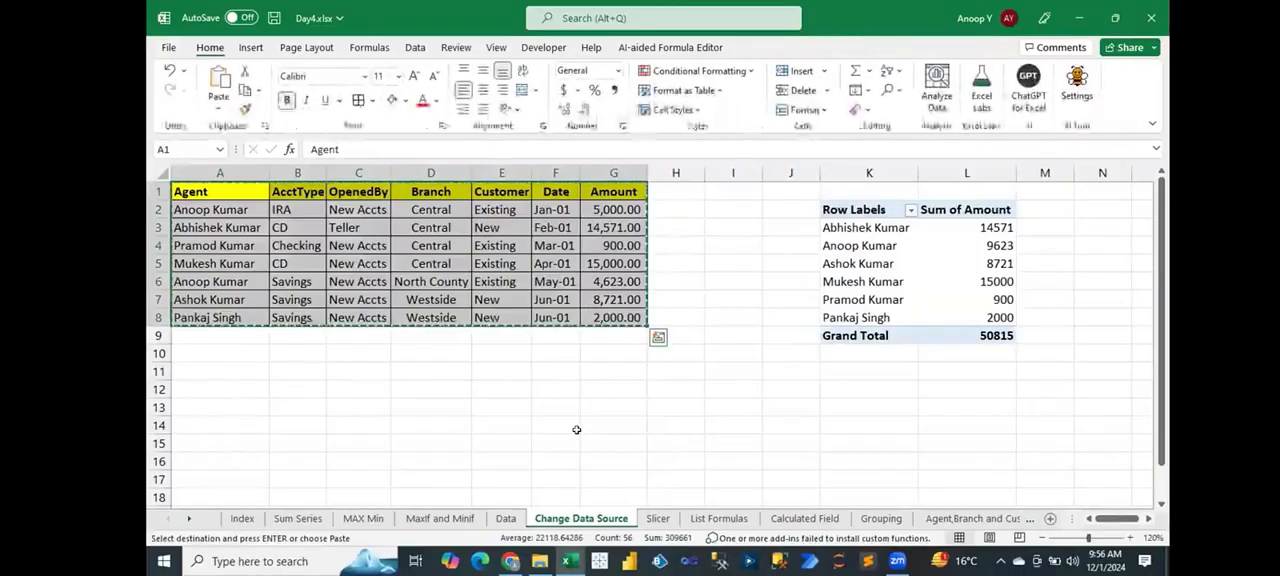
key(shift+F11)
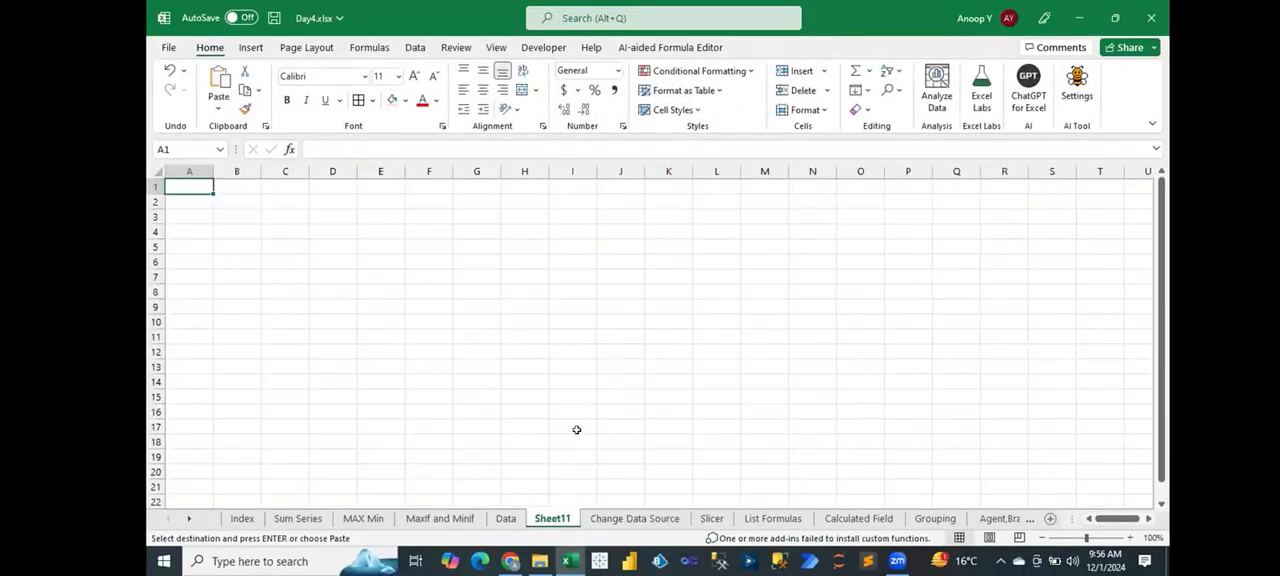
key(ctrl+v)
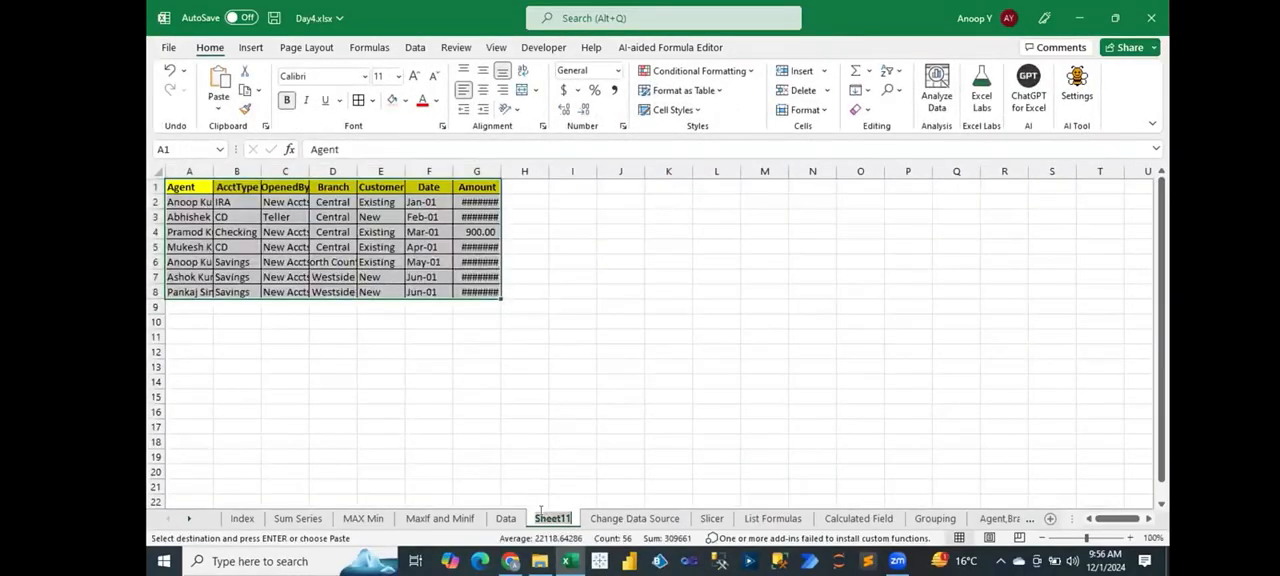
Step: Rename the new worksheet as Dynamic Pivot
double_click(552, 518)
text(Dynamic Pivot)
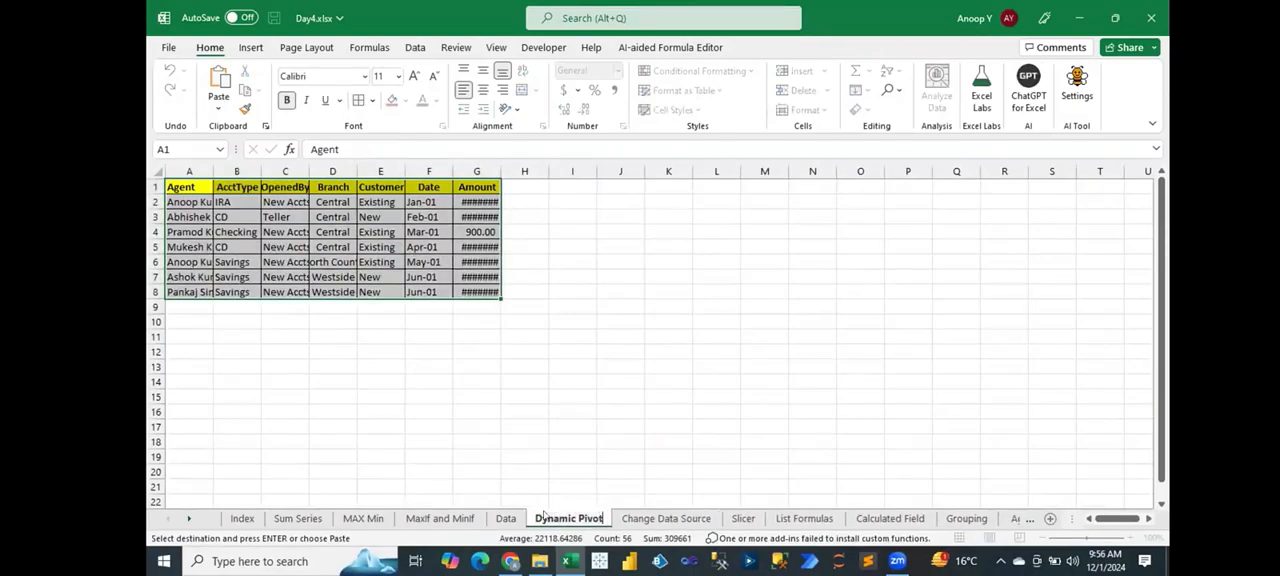
key(Return)
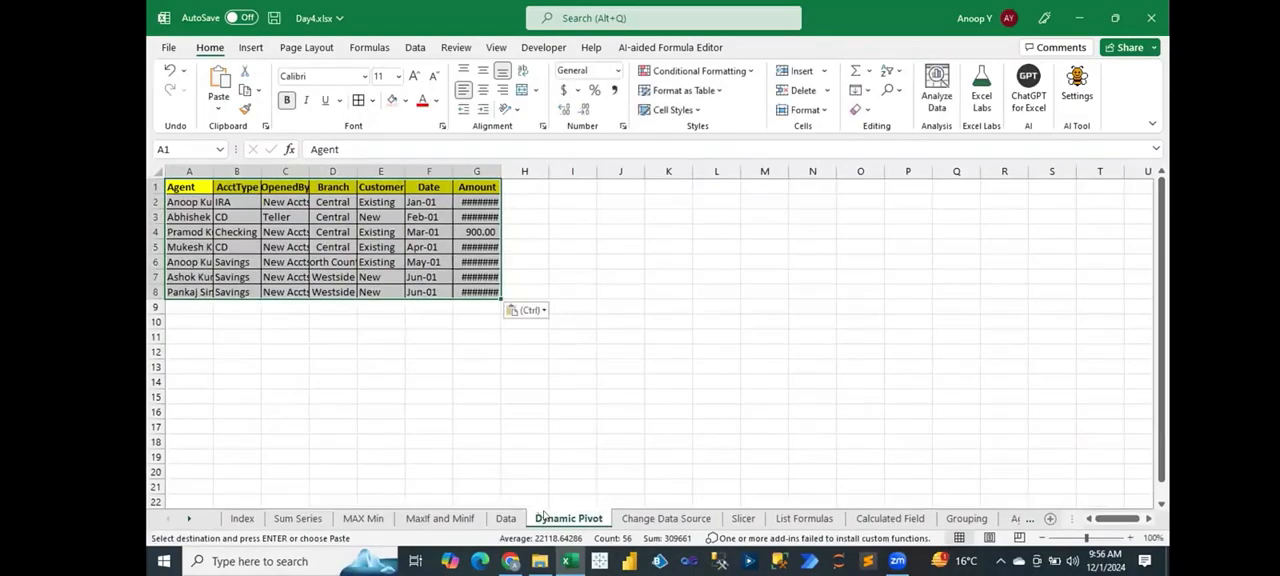
Step: Autofit the column widths of the pasted data on the Dynamic Pivot sheet and enlarge the view to 110%
key(alt)
key(o)
key(c)
key(a)
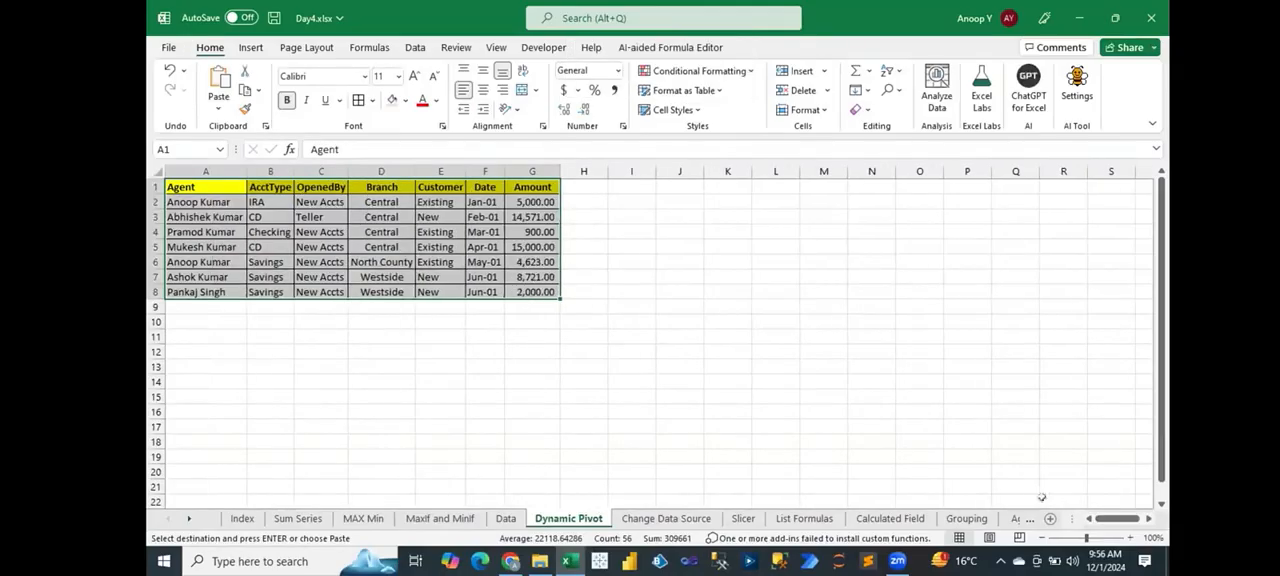
click(1130, 538)
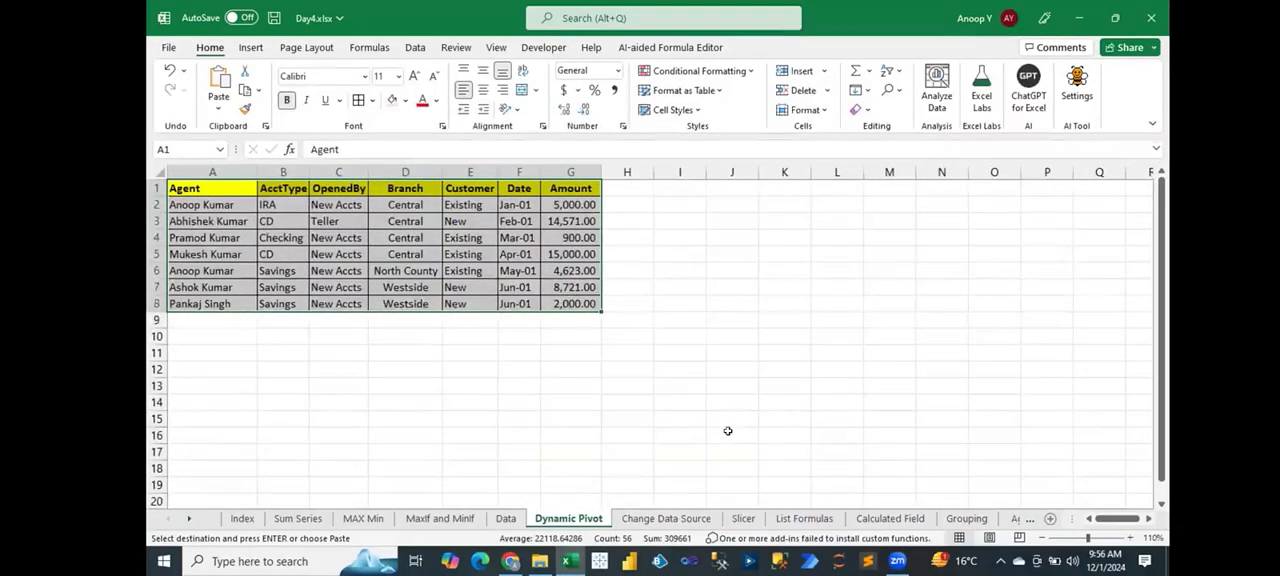
Step: Convert range A1:G8 into a table with headers and turn off its filter buttons
drag(200, 188, 570, 300)
key(ctrl+v)
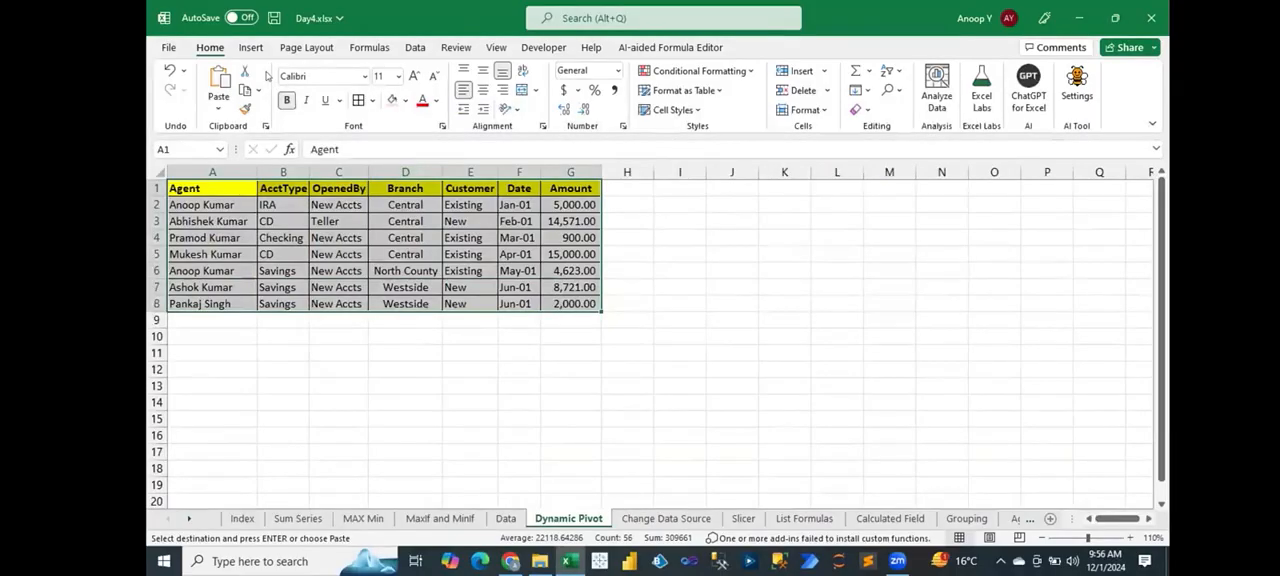
click(251, 47)
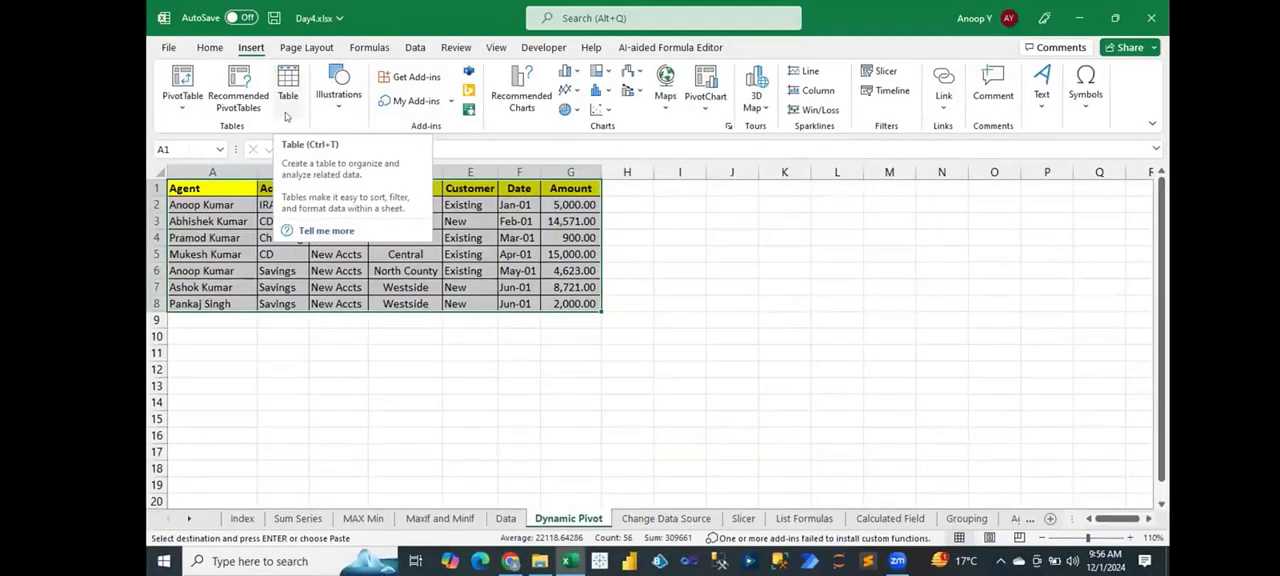
click(288, 80)
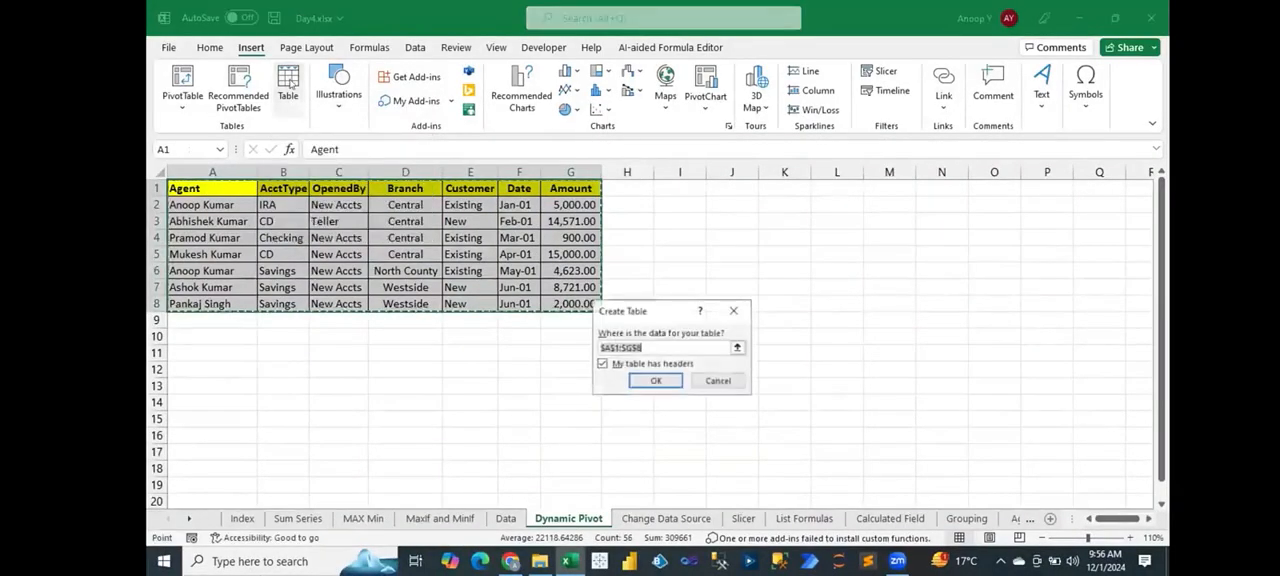
click(653, 377)
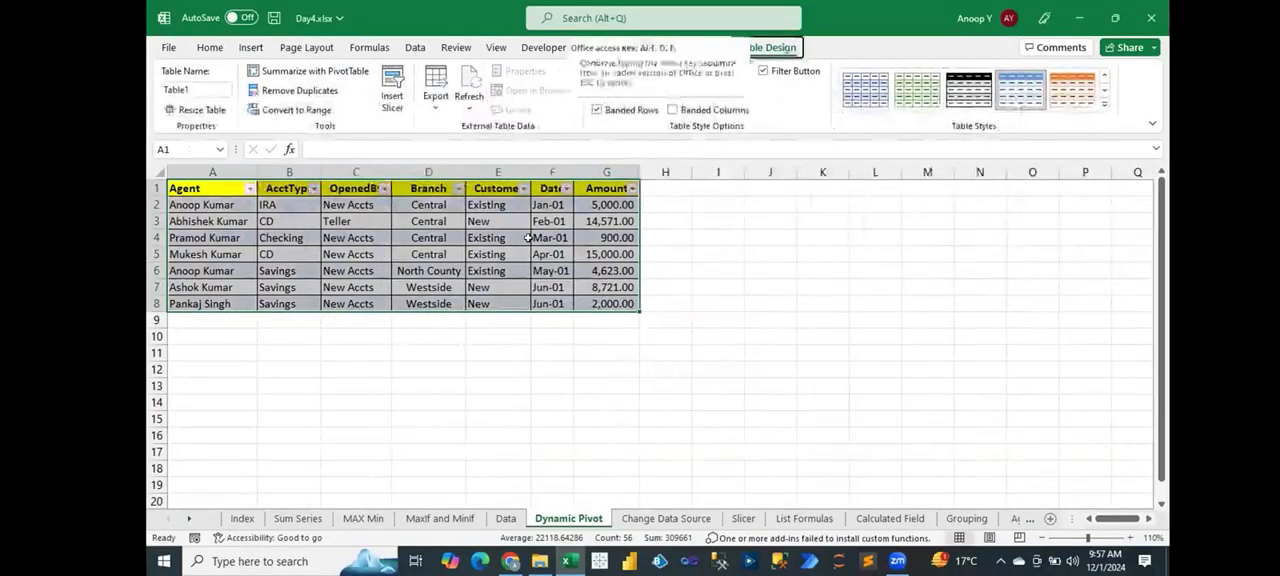
key(ctrl+shift+l)
Step: Create a PivotTable from the whole table with the PivotTable wizard, placing it at J2 of the existing Dynamic Pivot sheet
key(ctrl+Home)
key(ctrl+shift+Down)
key(ctrl+shift+Right)
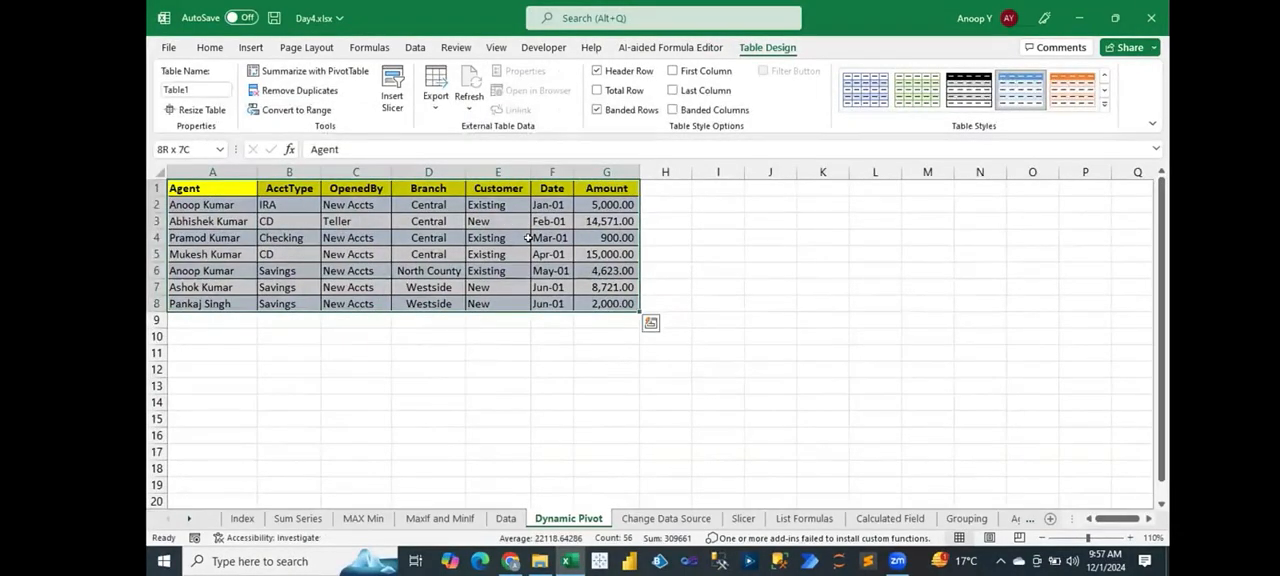
key(alt+d)
key(p)
key(Return)
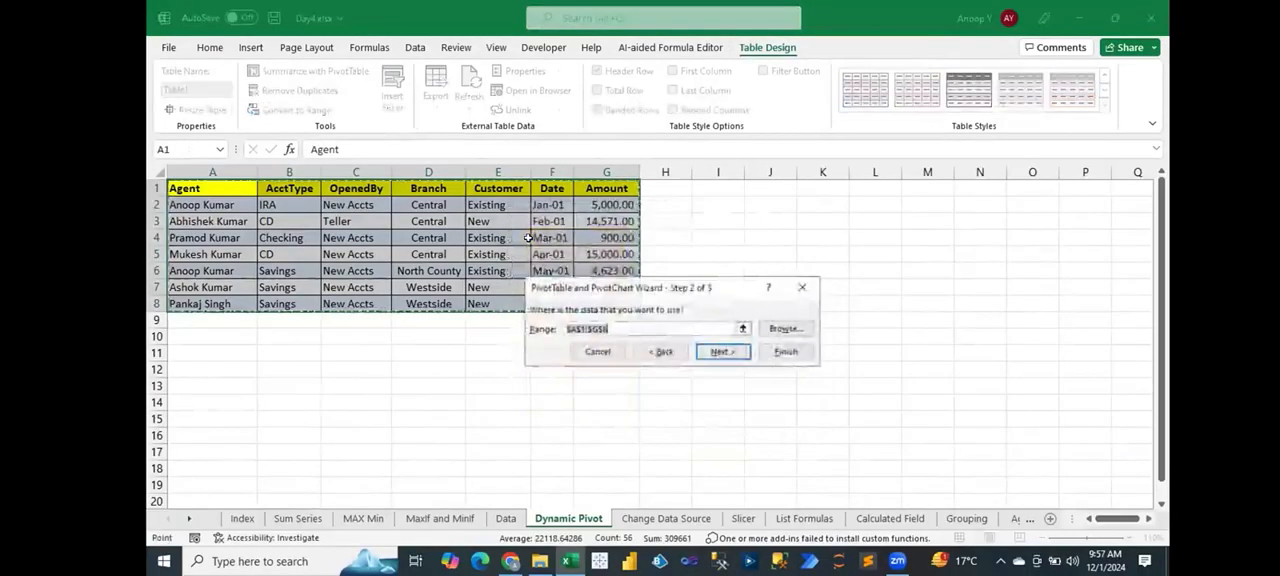
key(Return)
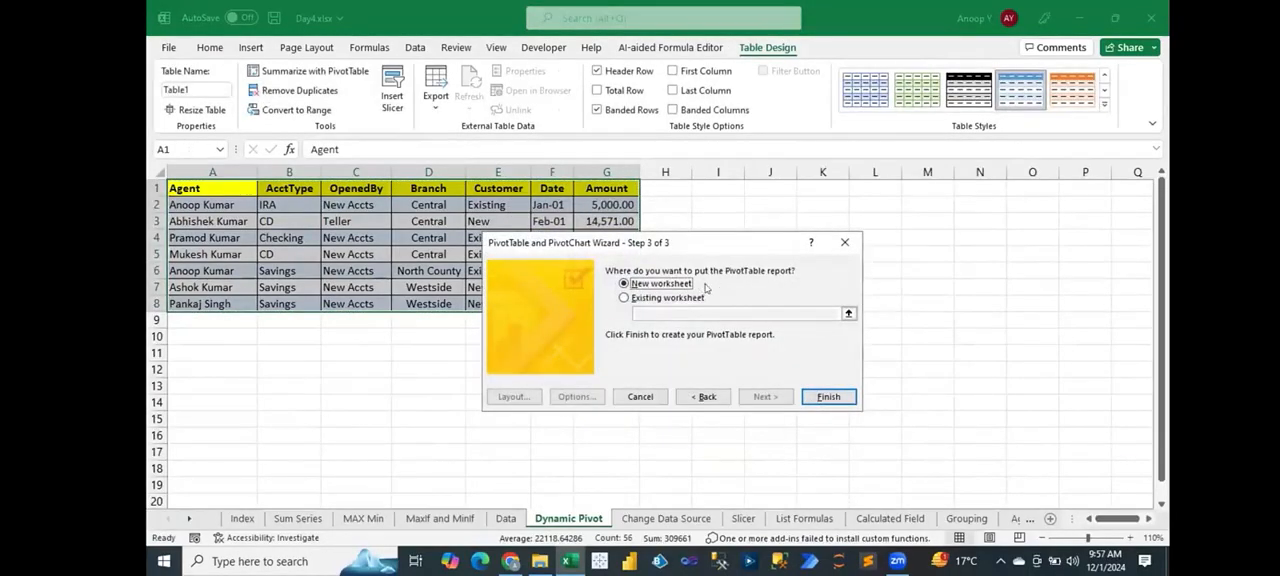
click(688, 297)
click(770, 204)
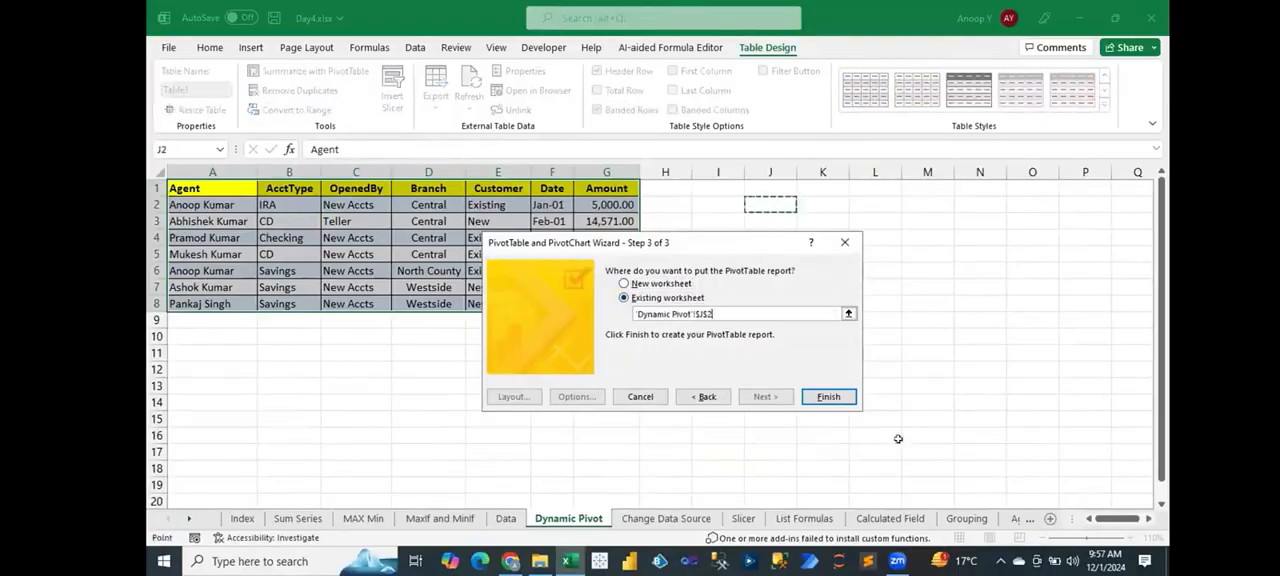
key(Return)
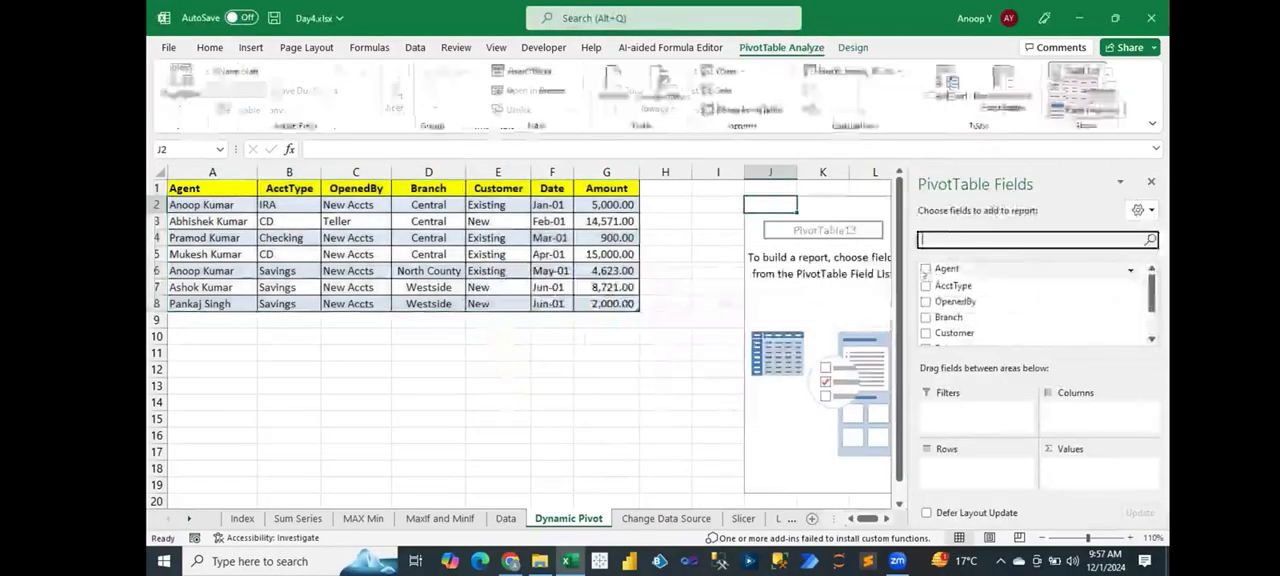
Step: Put Agent in the PivotTable's rows and the sum of Amount in its values, and close the field list
click(925, 270)
scroll(930, 300, down, 1)
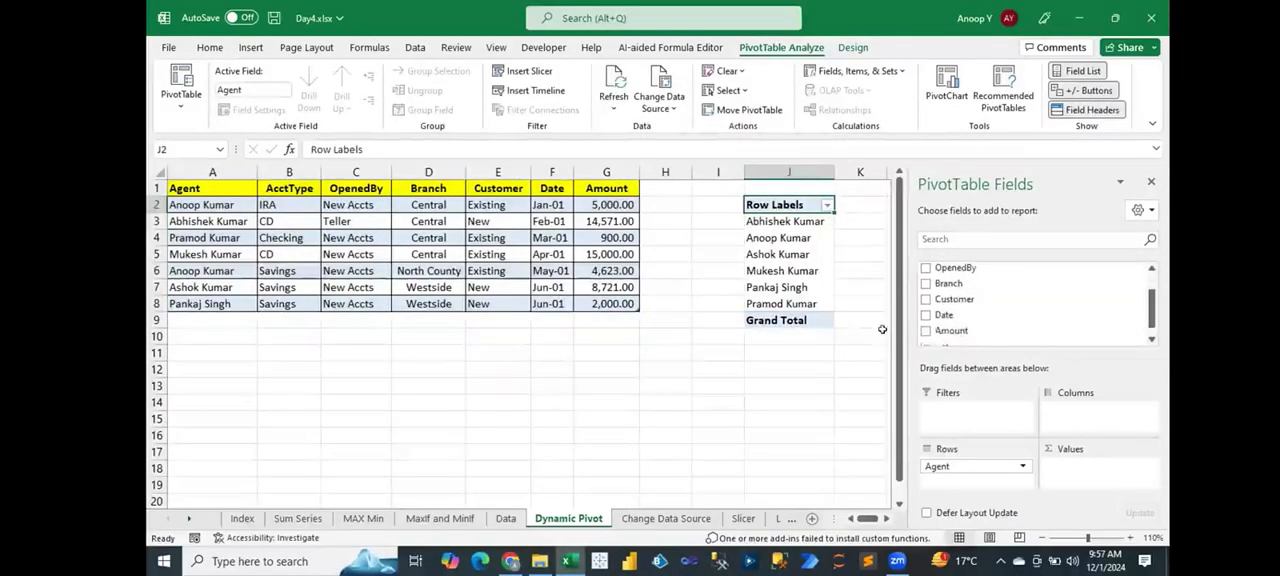
click(925, 330)
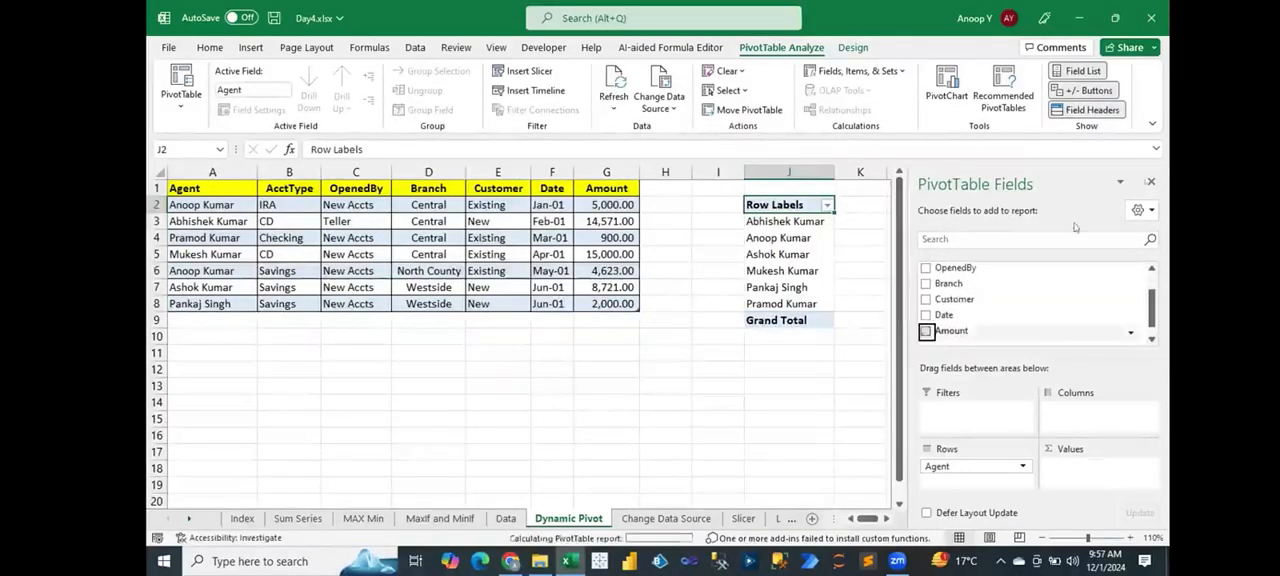
click(1153, 180)
click(878, 336)
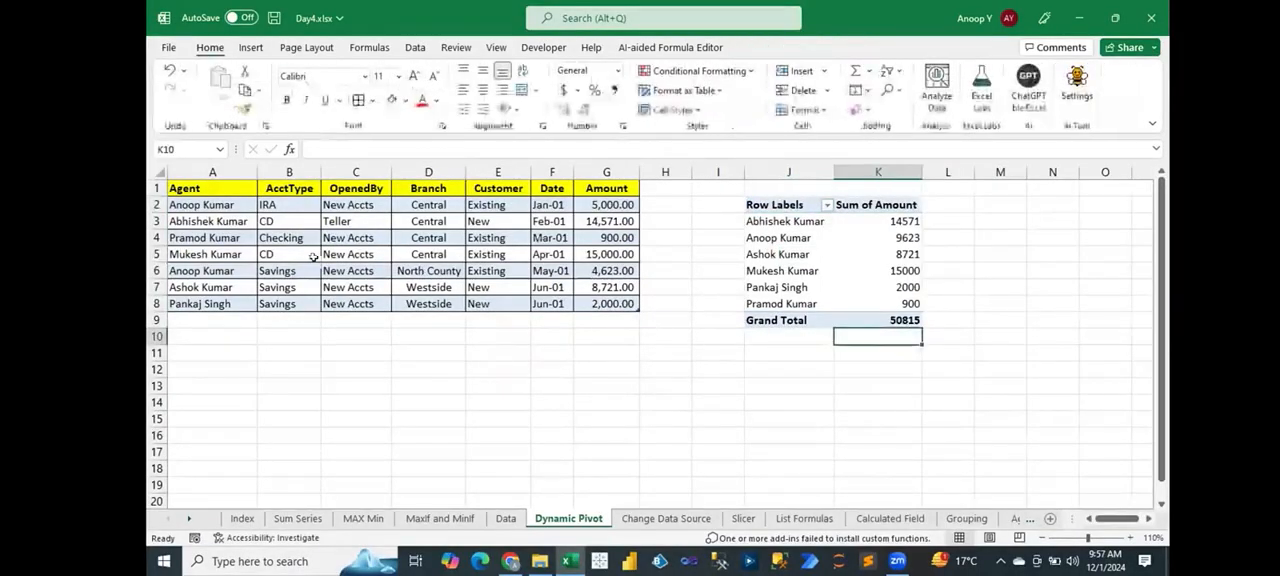
Step: Set the Amount in cell G4 of the source table to 450
click(586, 240)
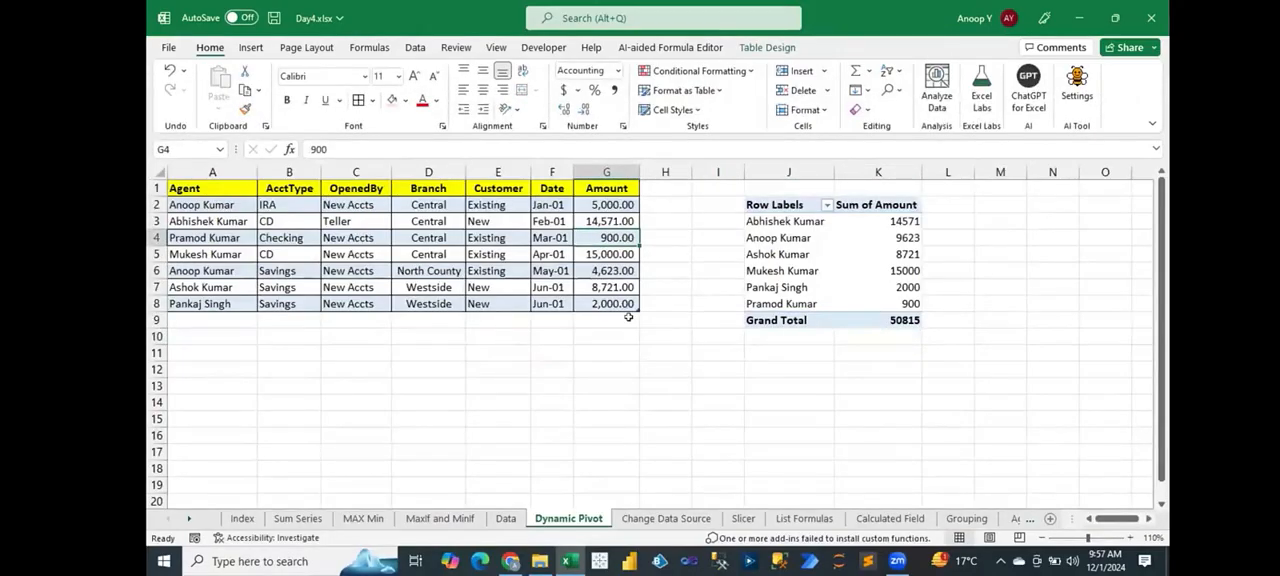
text(450)
key(Return)
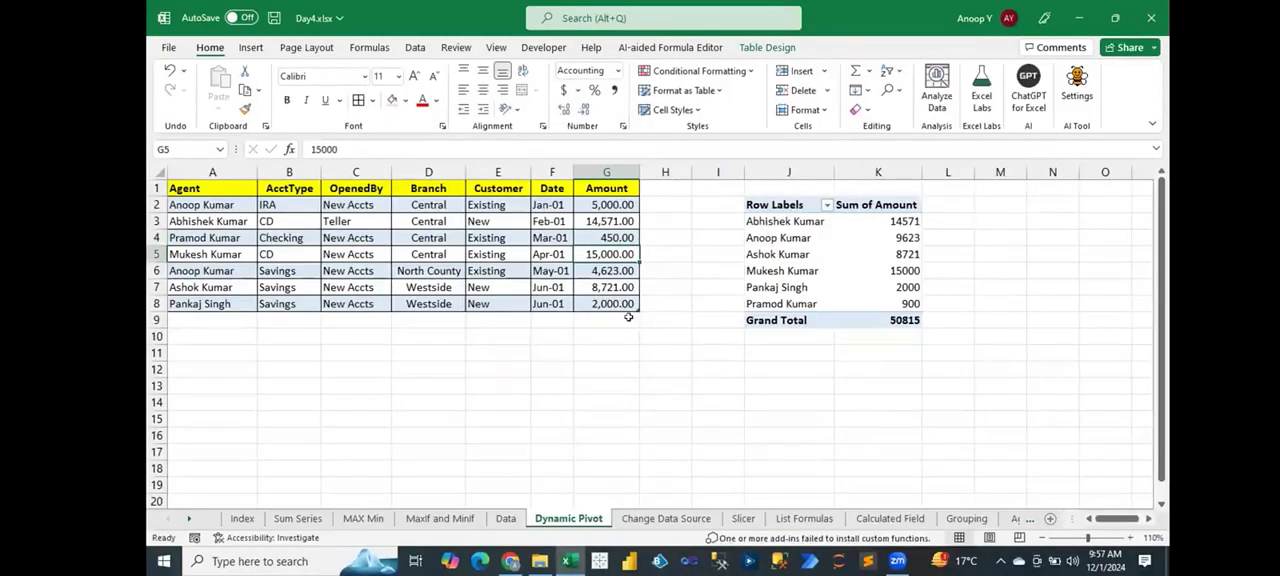
Step: Refresh the PivotTable on the Dynamic Pivot sheet and check the row of the agent with the edited Amount
right_click(866, 268)
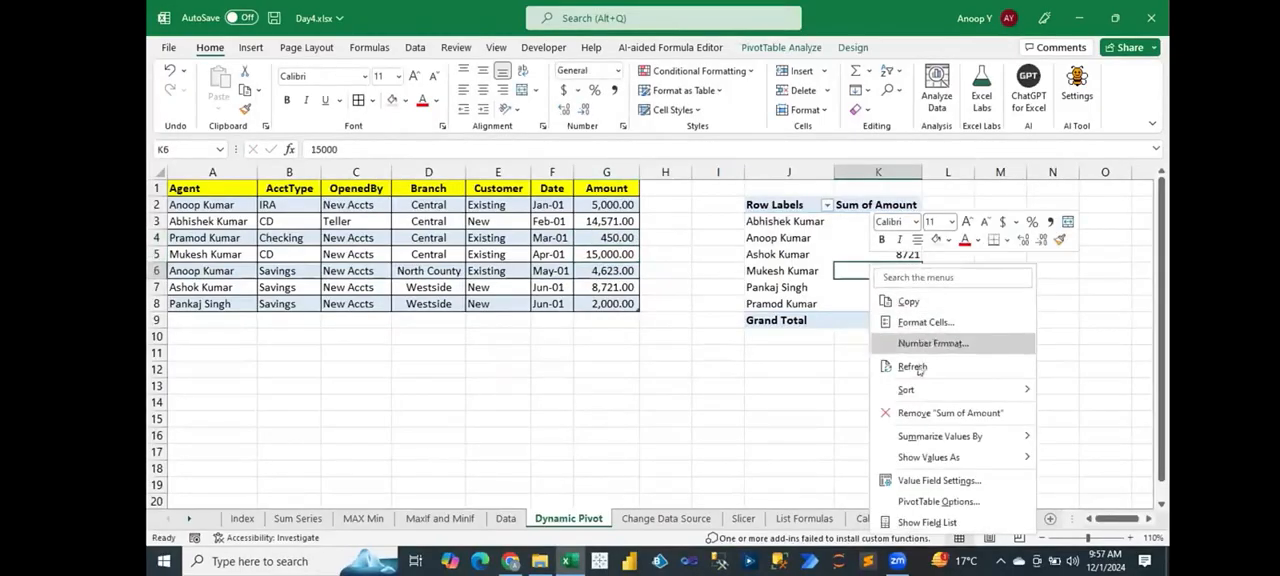
click(915, 367)
click(860, 304)
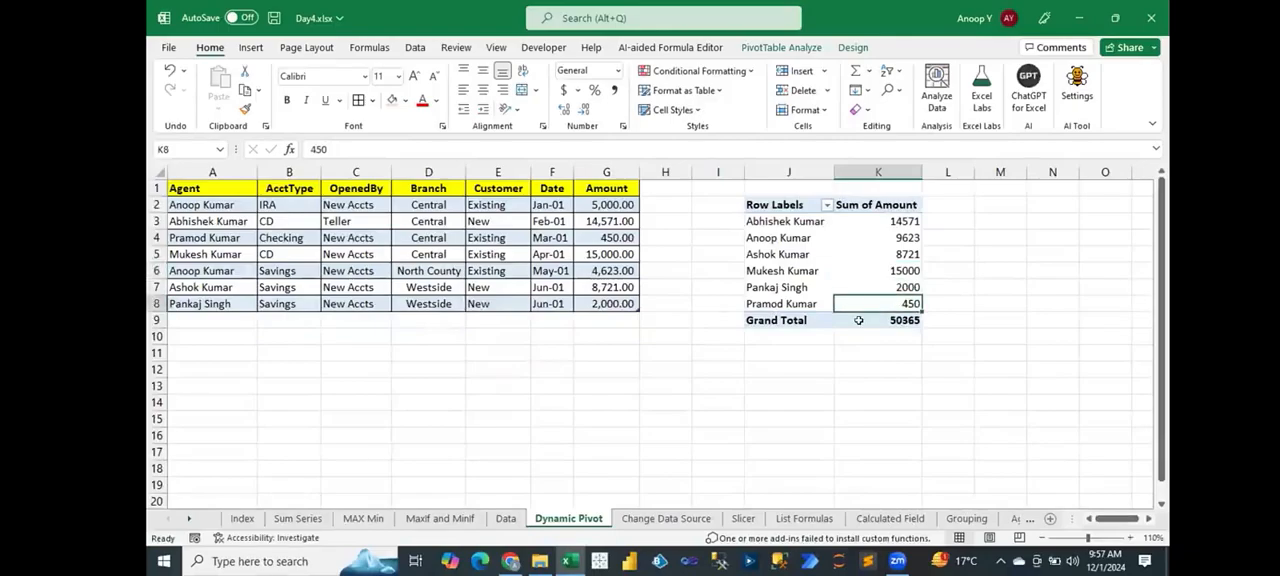
Step: Fill row 8 of the table down into row 9 and enter a new agent's full name in A9
drag(216, 320, 582, 317)
key(ctrl+d)
text(Bo)
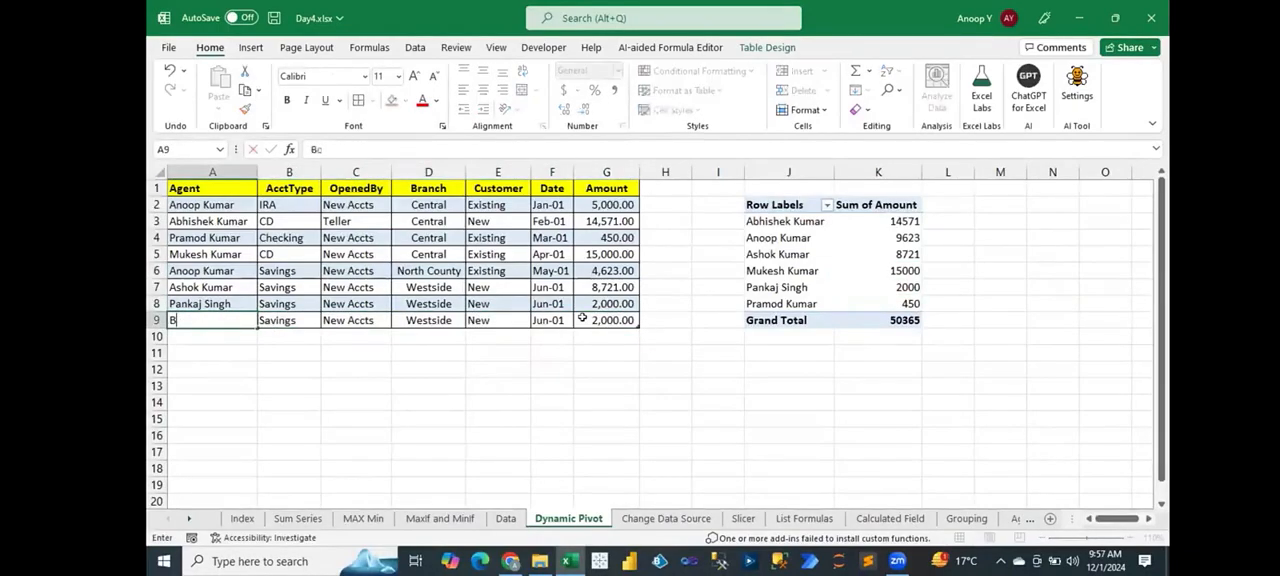
text(nnie Potter)
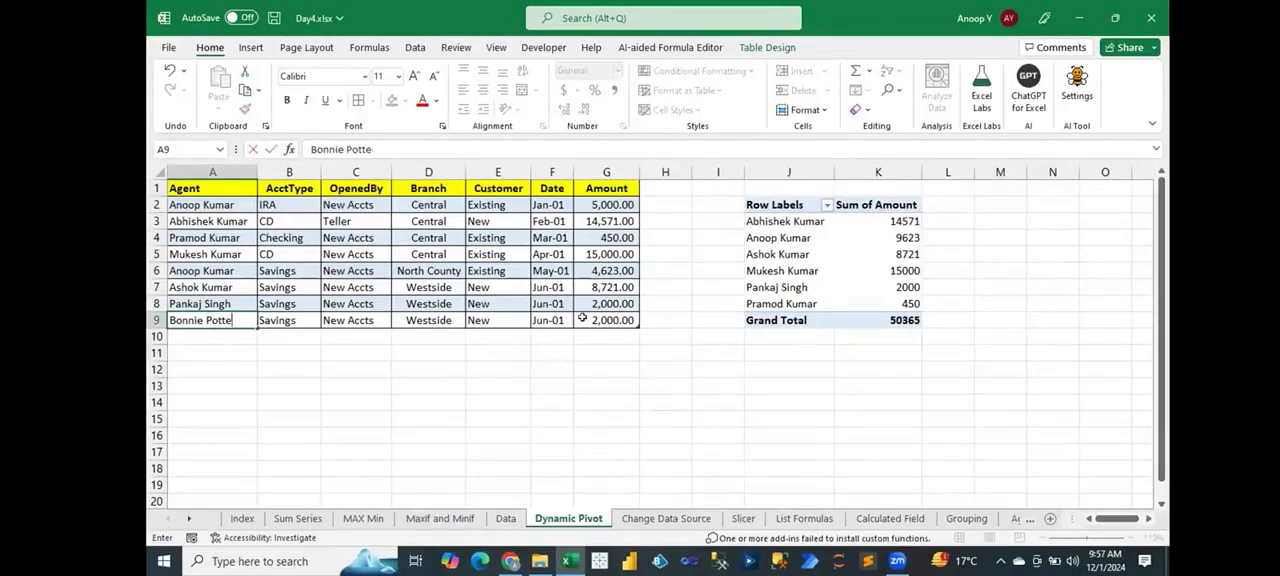
key(Tab)
Step: Set the Amount of the added record in cell G9 to 9000
click(621, 317)
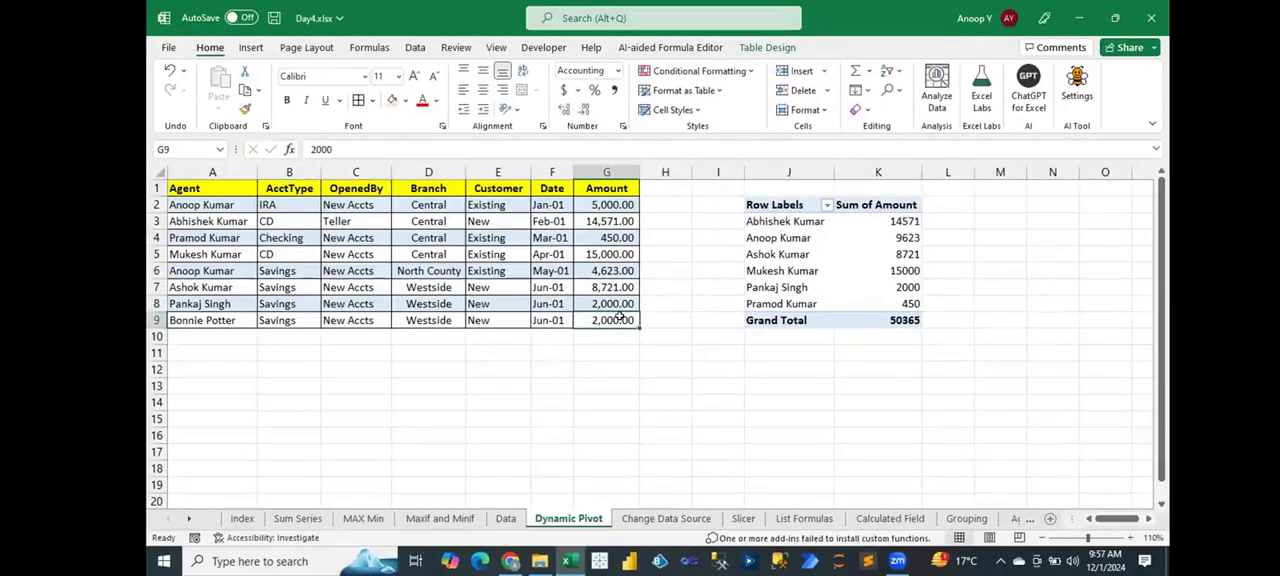
text(9000)
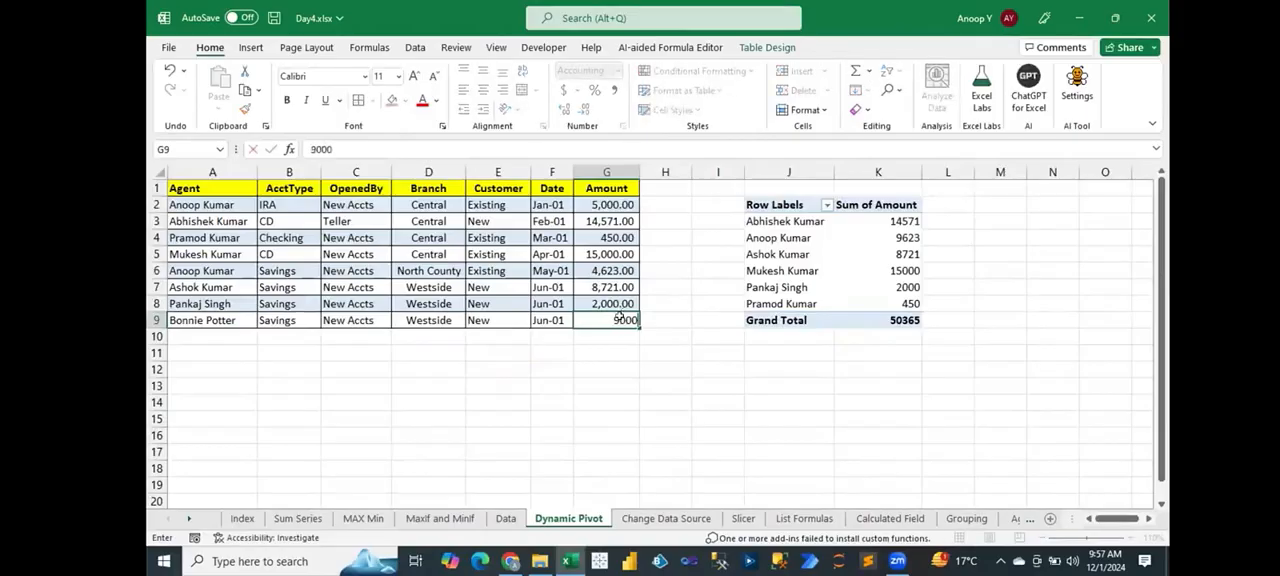
key(Left)
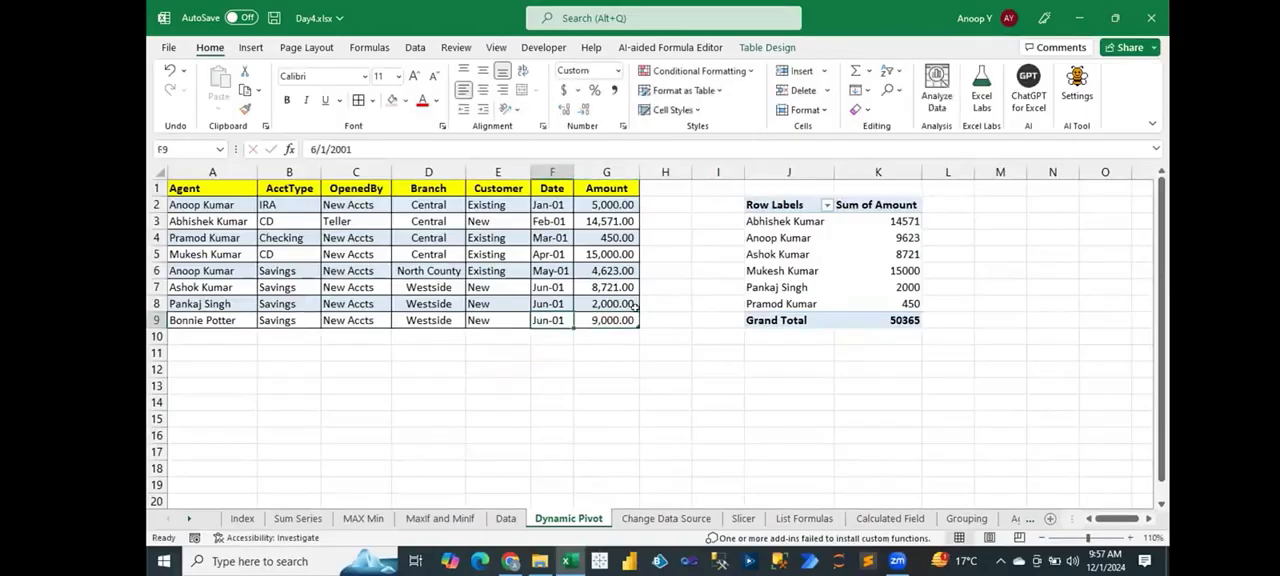
Step: Refresh the PivotTable and check the added agent's row against the source range A1:G9
right_click(787, 256)
click(836, 289)
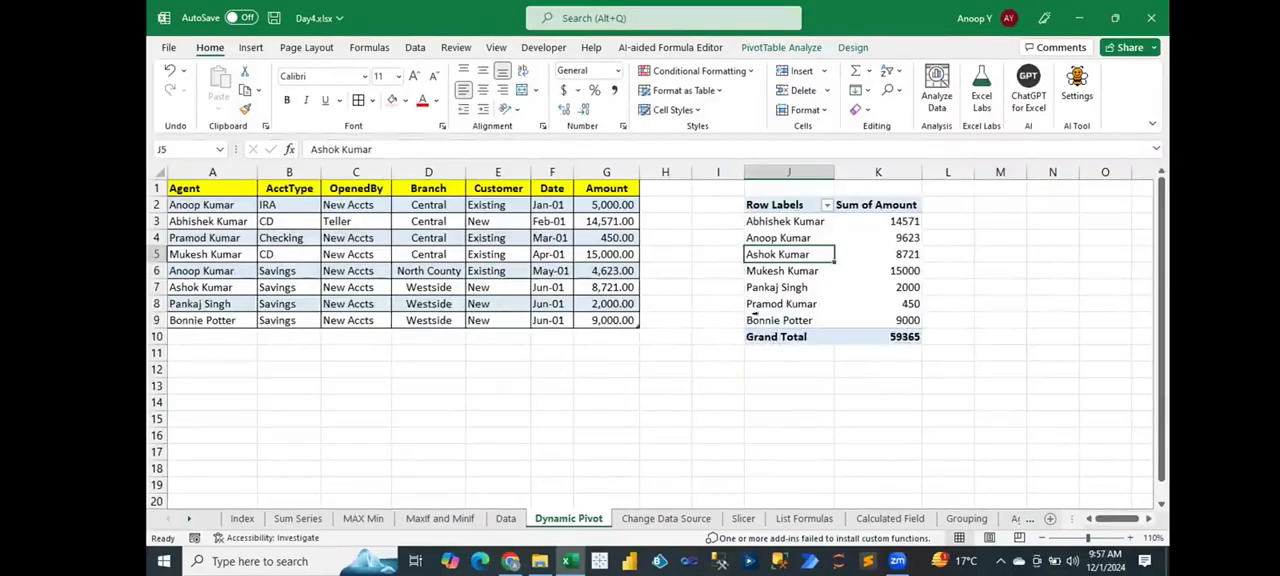
click(751, 314)
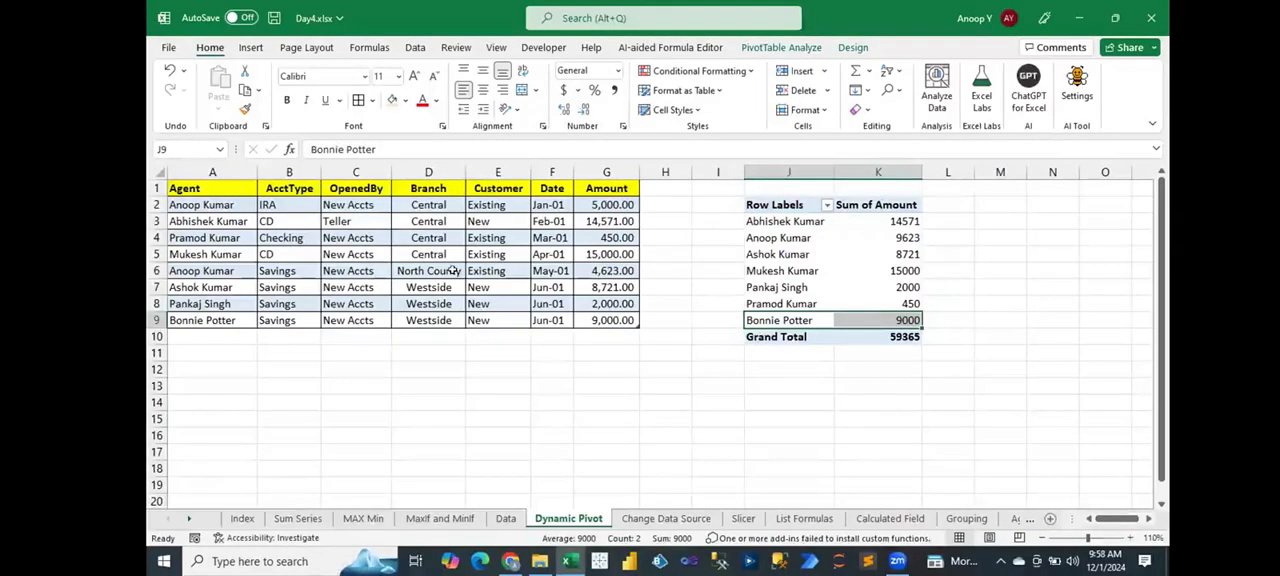
click(203, 186)
drag(203, 186, 598, 318)
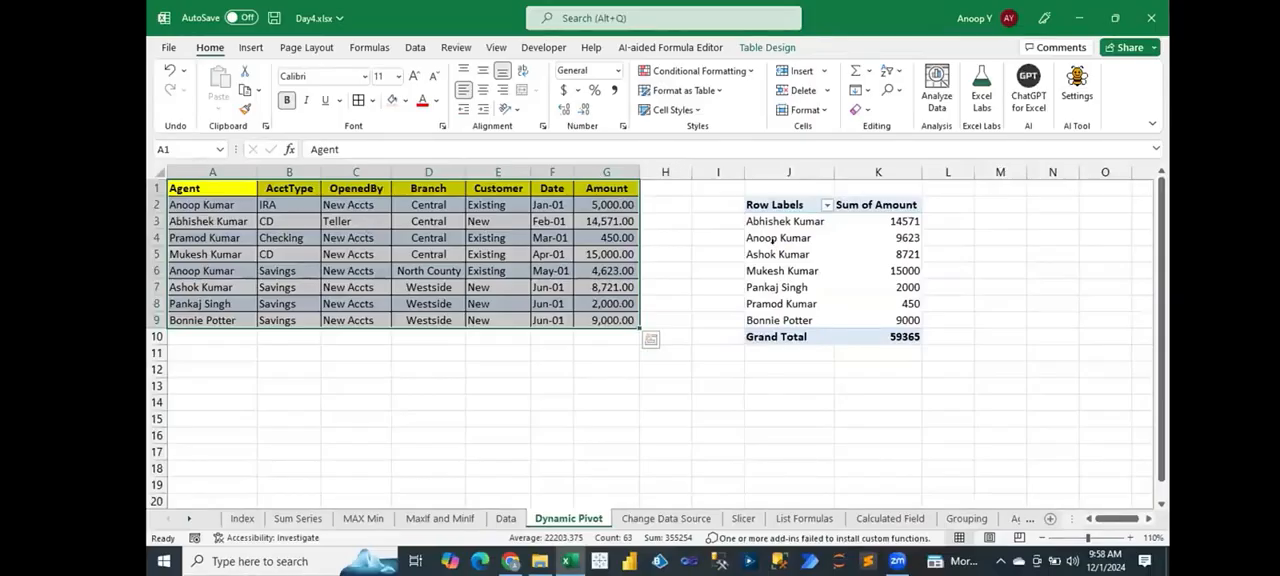
Step: Rename the PivotTable's row labels header in J2 as AgentName
click(779, 204)
text(Age)
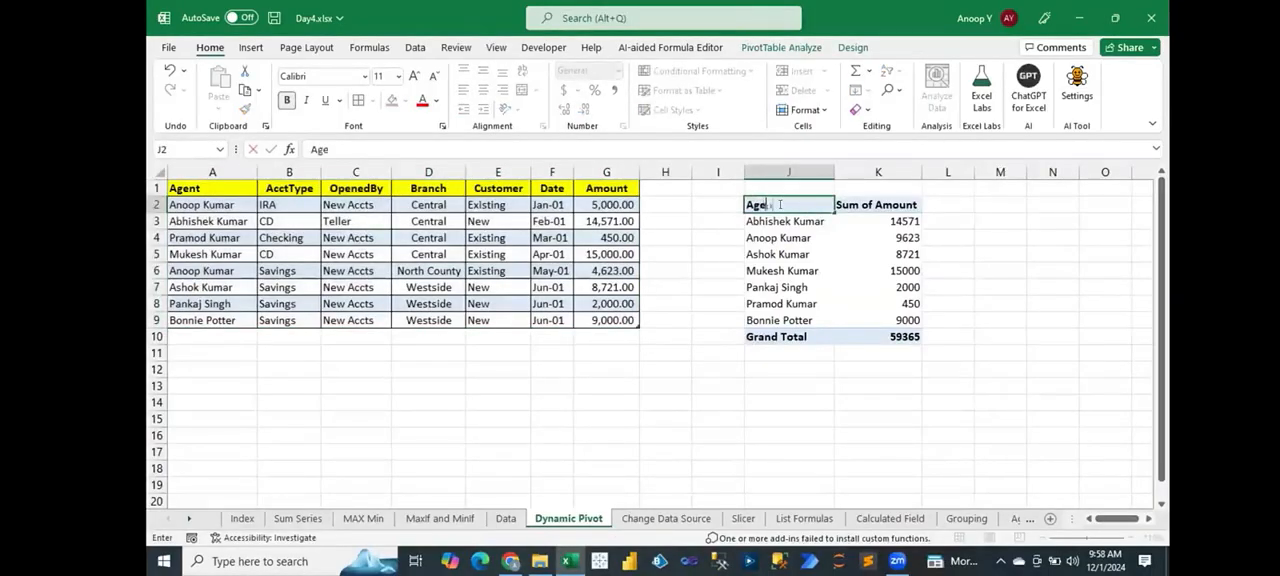
text(ntName)
key(Tab)
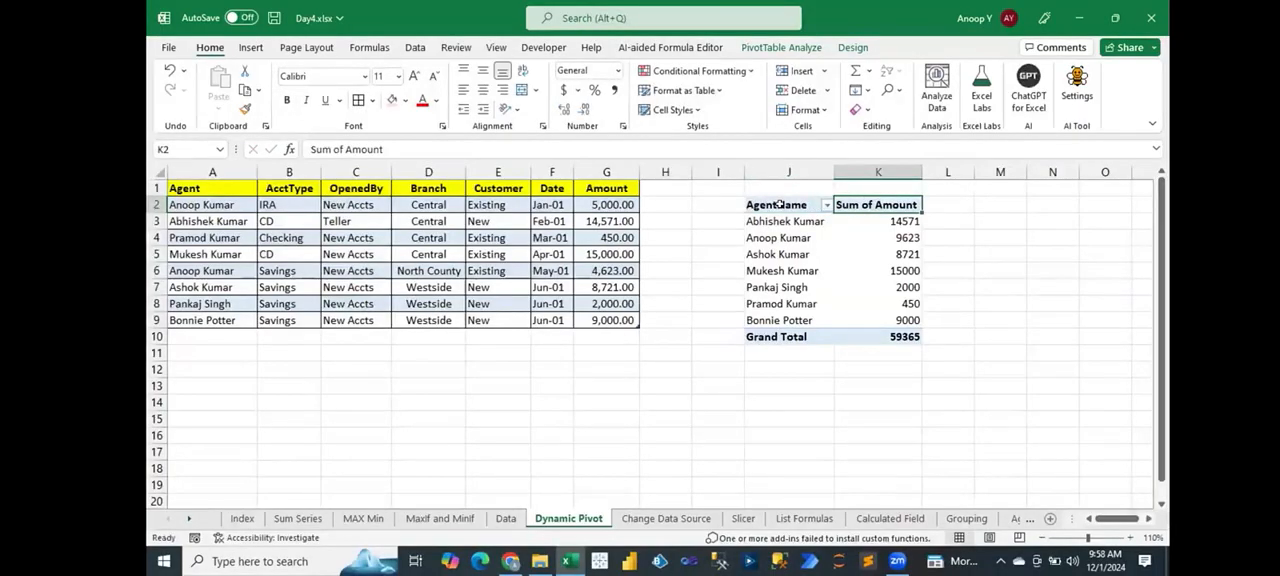
Step: Rename the PivotTable's sum column header in K2 as AmountNeedstoPay and save the workbook
text(Amount)
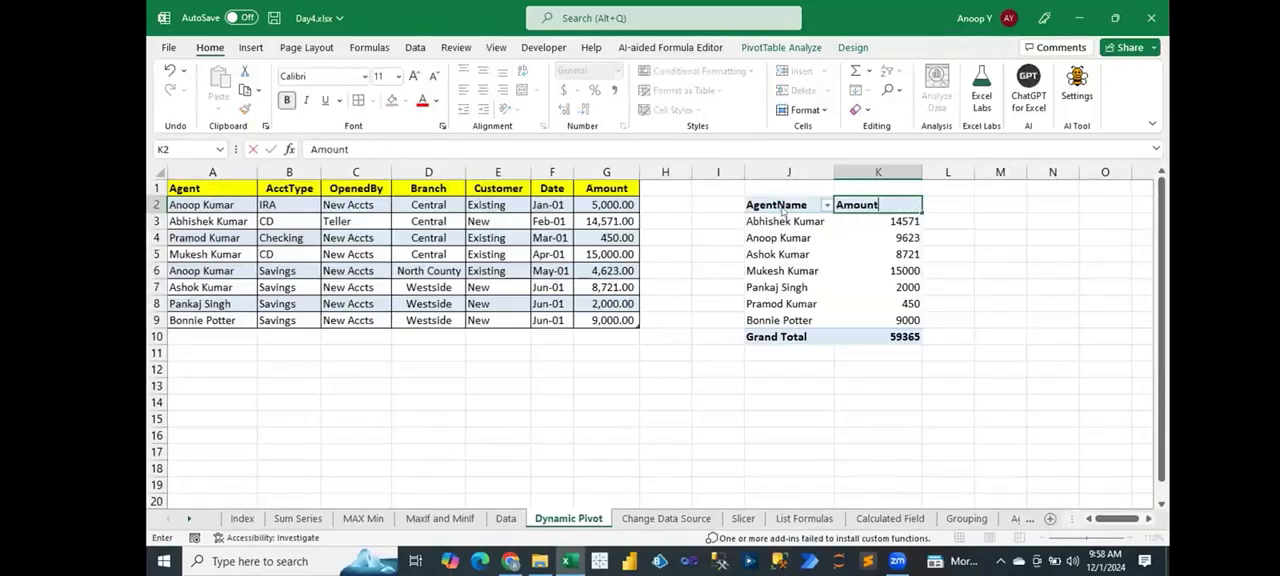
key(Return)
key(Return)
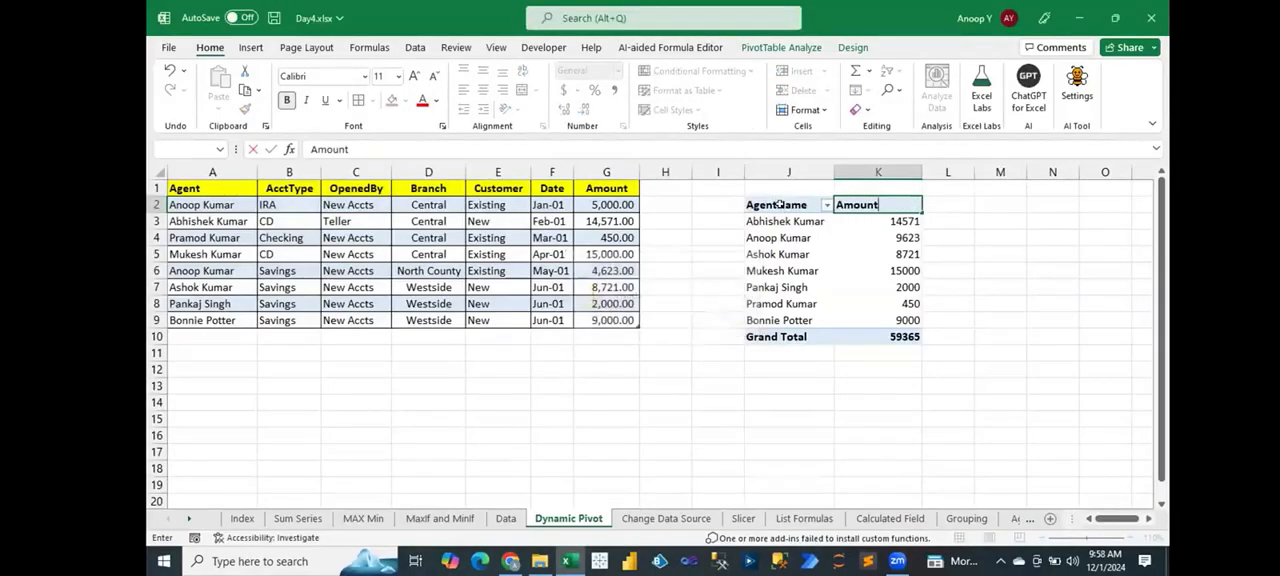
text(Needsto)
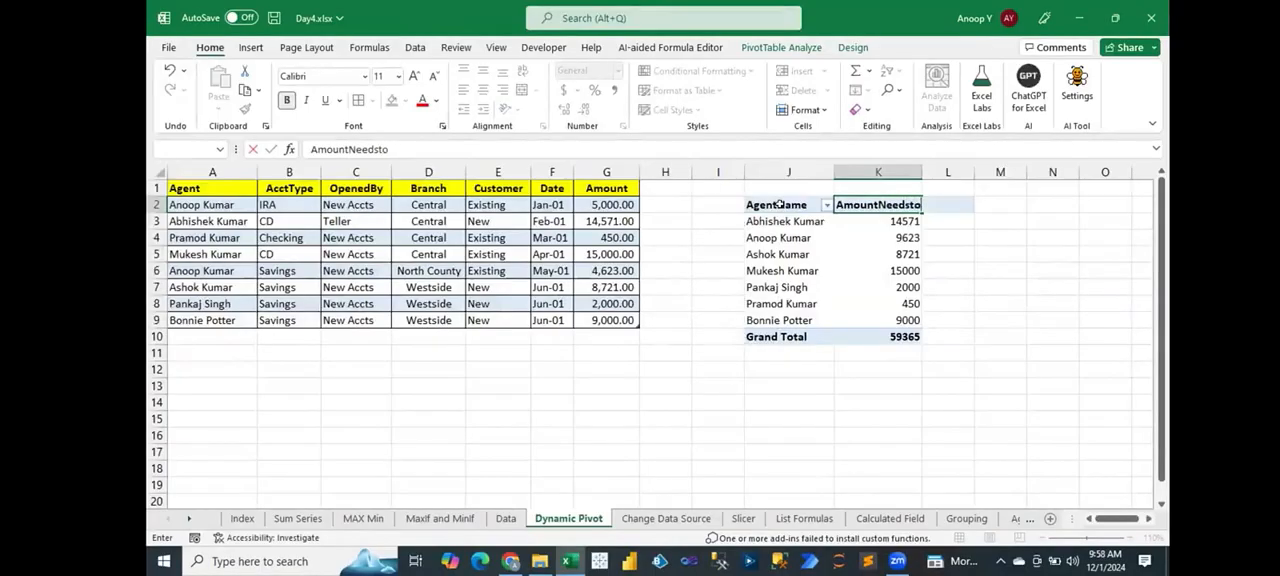
text(Pay)
key(Return)
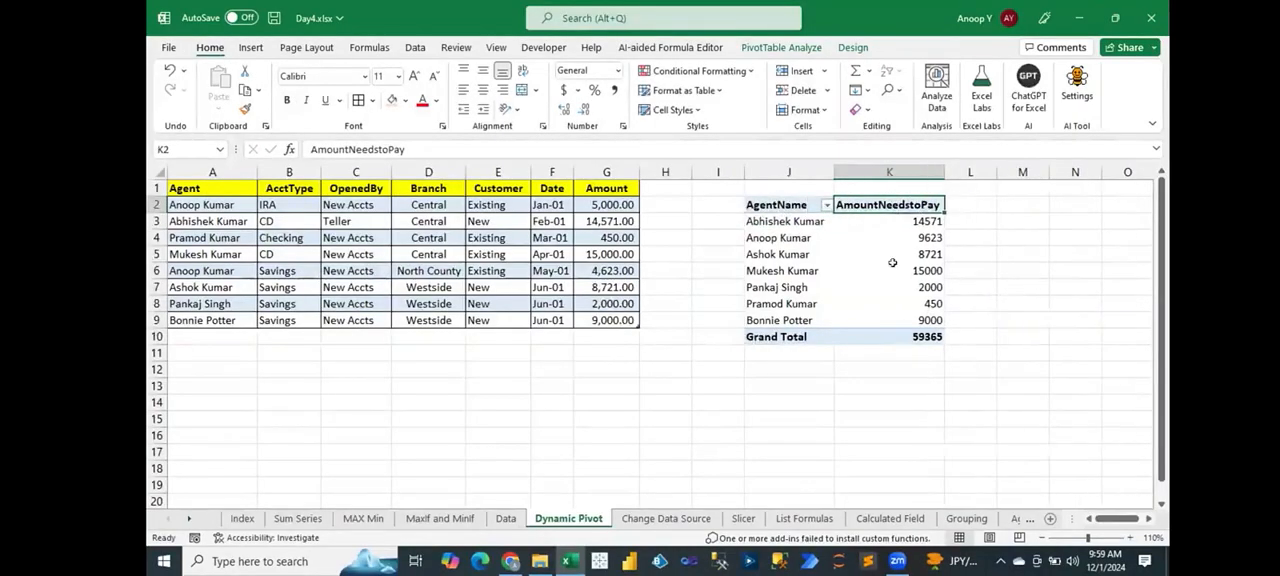
key(ctrl+s)
Step: Set the Amount in cell G4 of the source table to 9800
drag(776, 203, 886, 320)
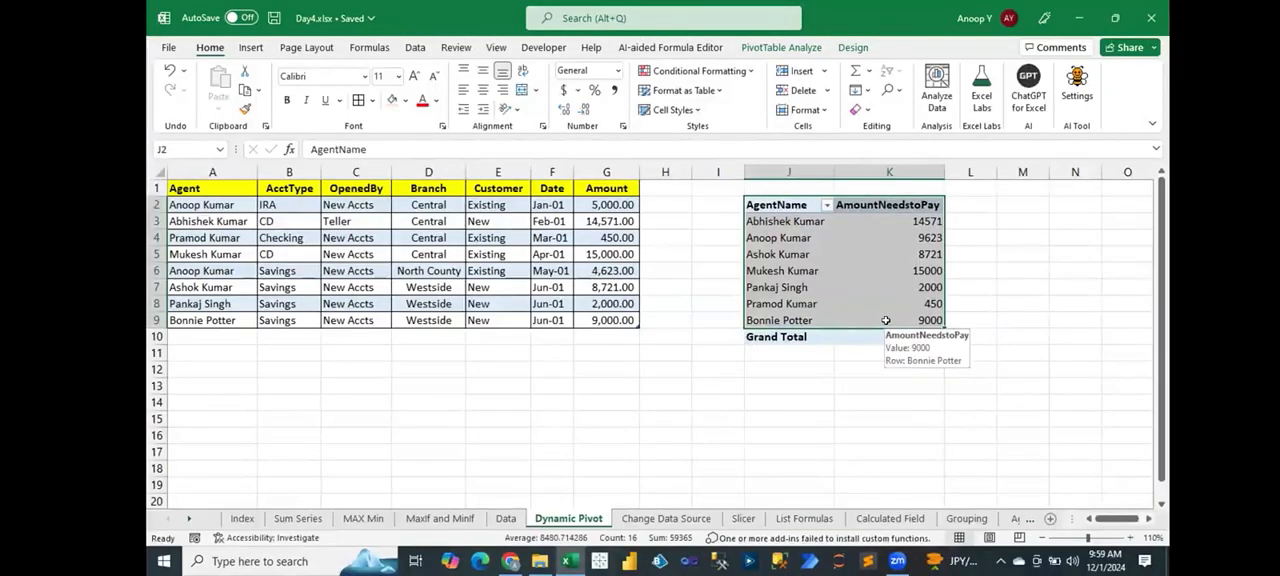
click(606, 238)
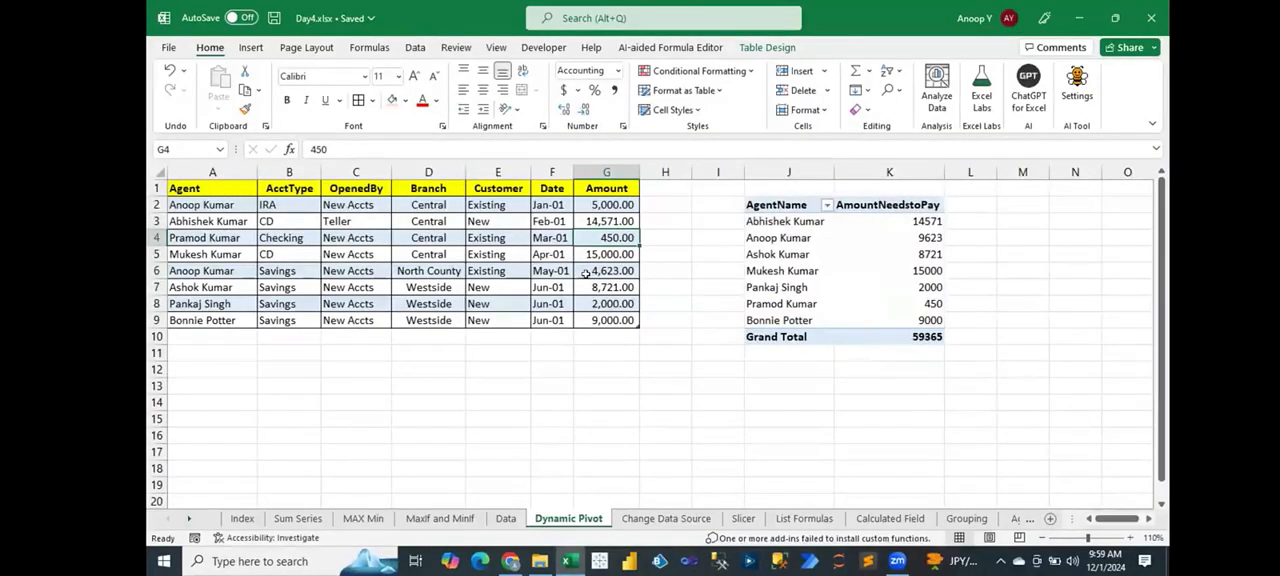
text(9)
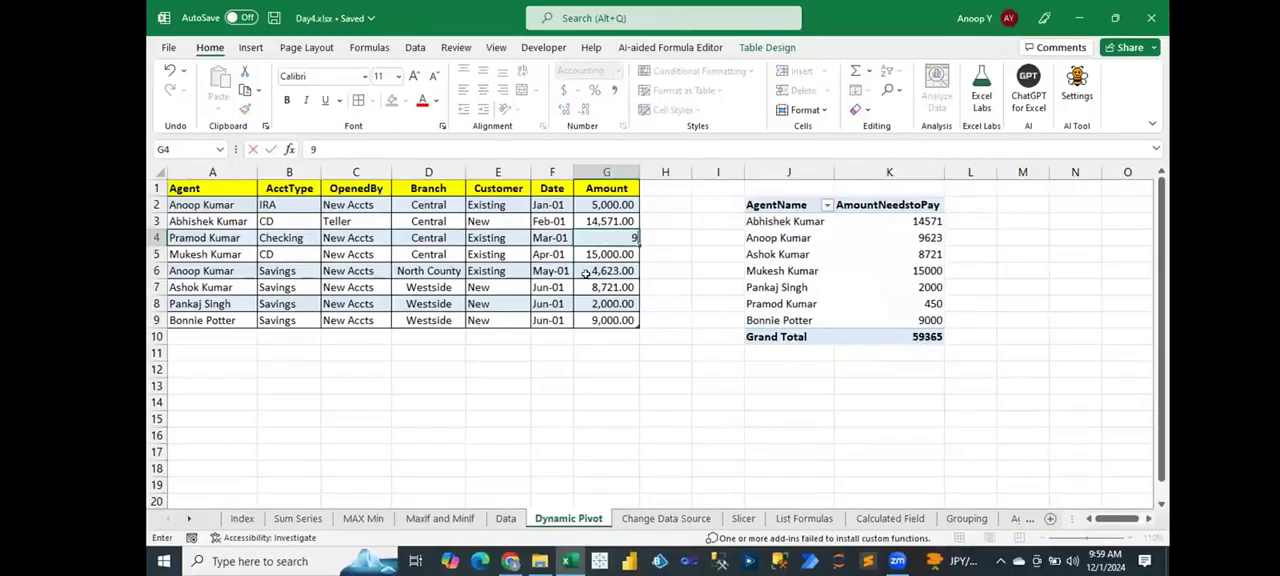
text(,800)
key(Return)
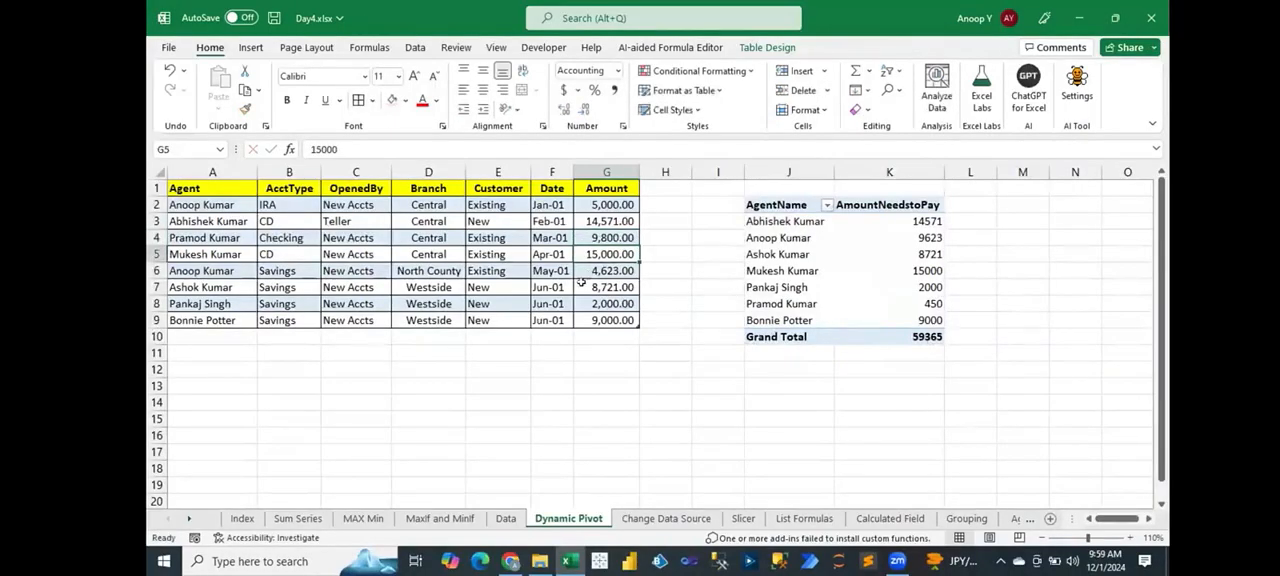
Step: Extend the source table to row 11 by filling the agent column and the remaining columns down from row 9
click(186, 333)
click(225, 318)
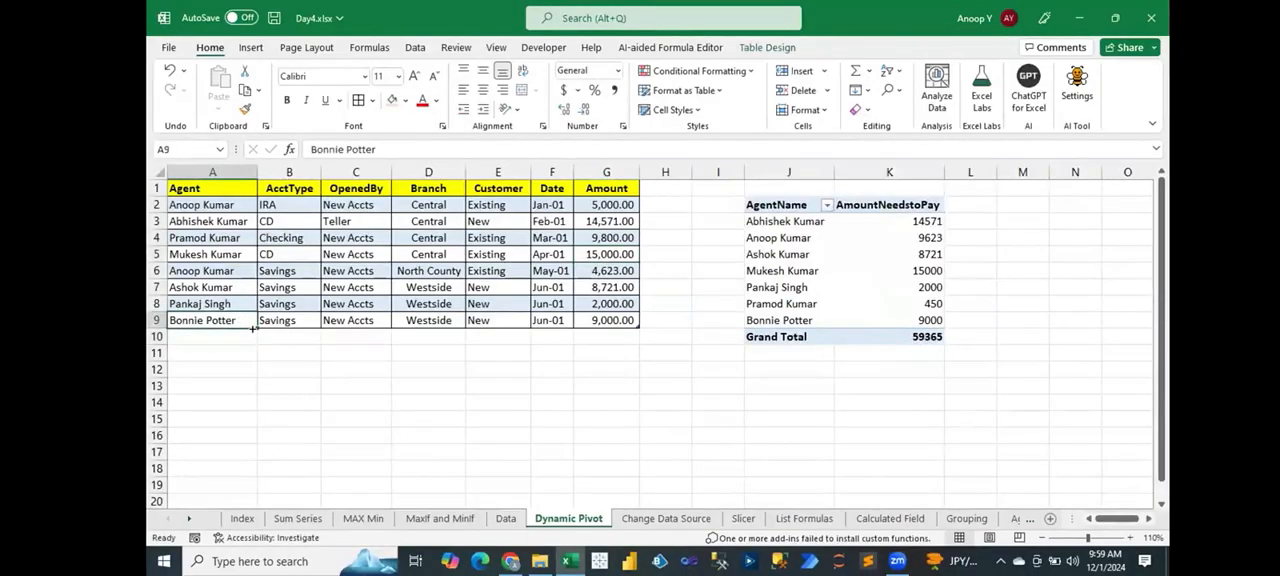
drag(256, 327, 258, 355)
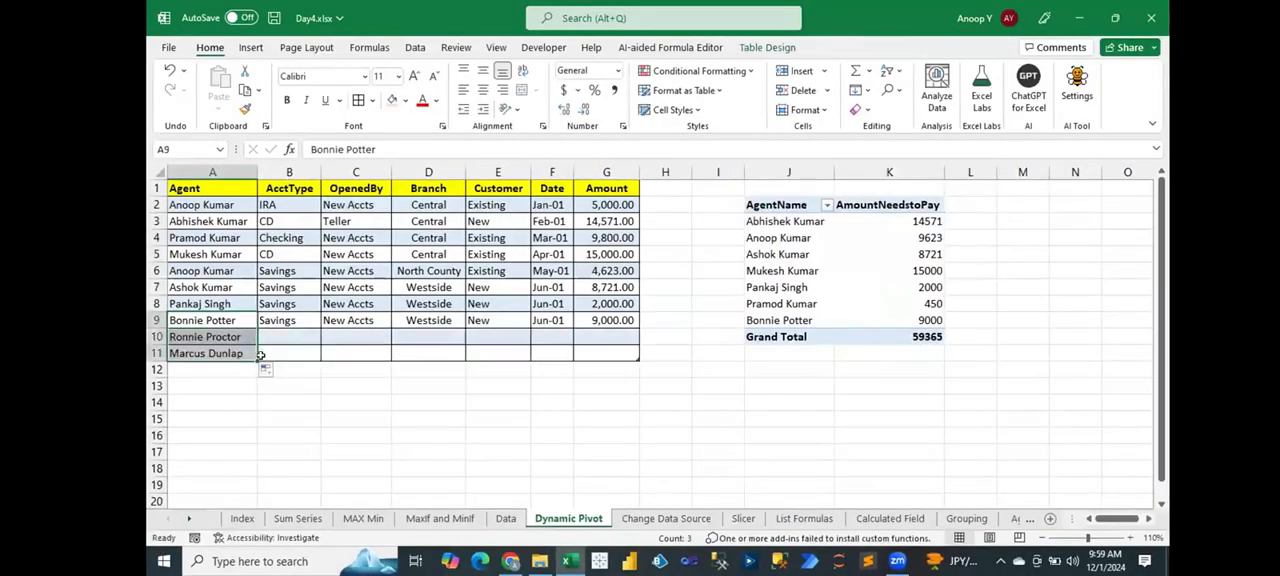
drag(275, 320, 599, 352)
key(ctrl+d)
Step: Set the Amounts of the two added records to 1882 in G10 and 2727 in G11
click(606, 337)
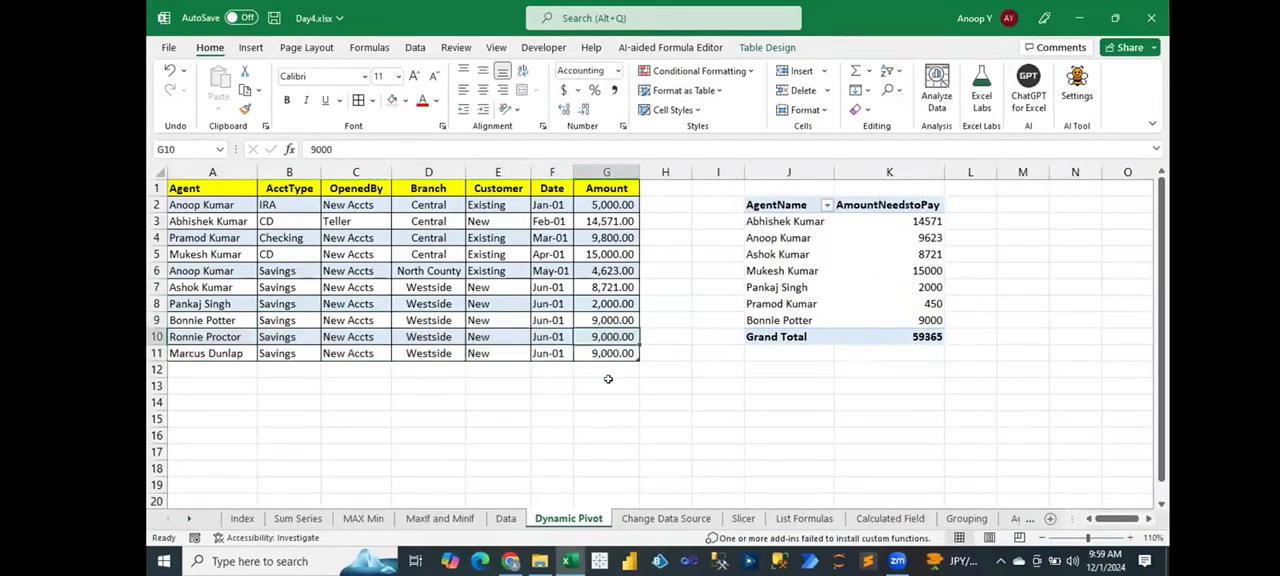
text(1882)
key(Return)
text(2)
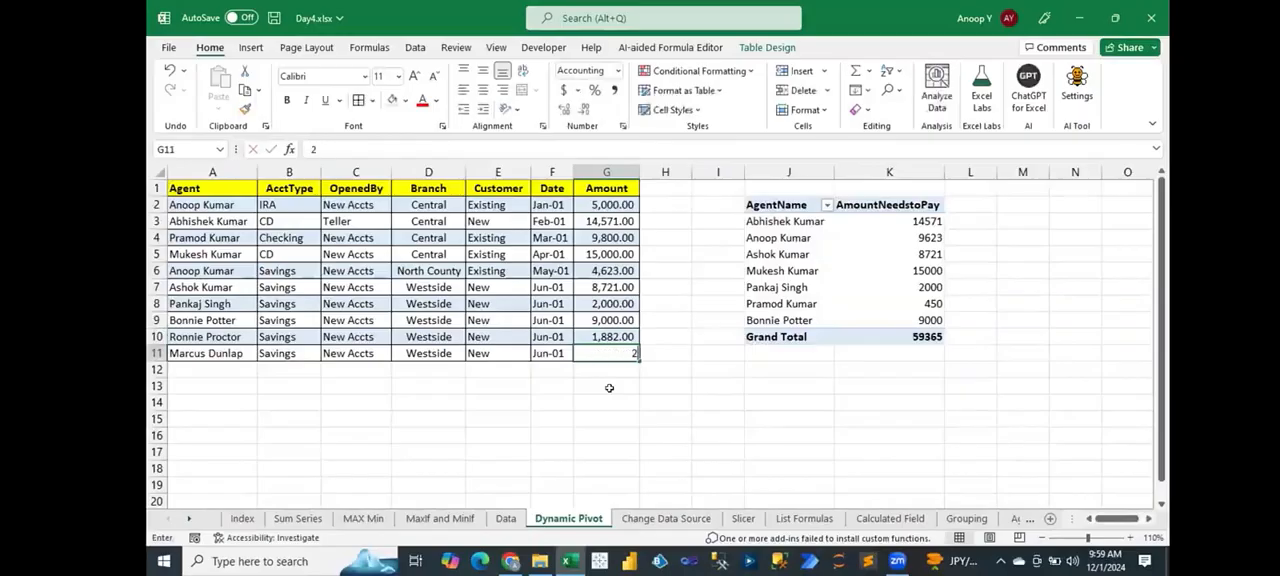
text(727)
key(Left)
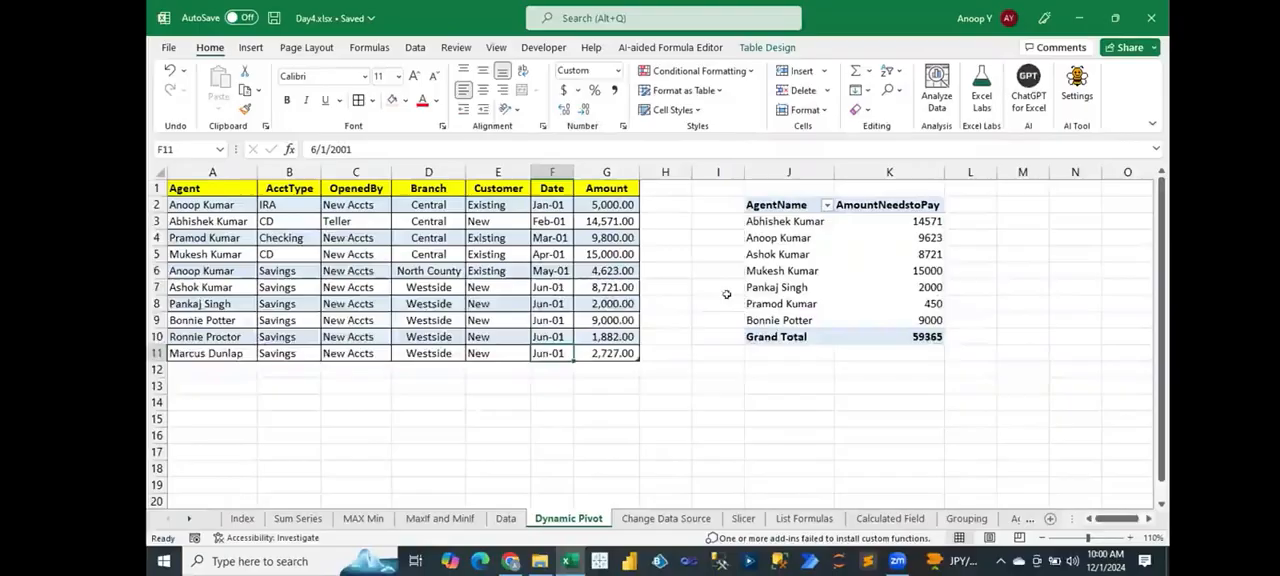
Step: Compare the PivotTable's agent rows with the names and amounts in rows 10 and 11 of the source table
drag(778, 203, 870, 288)
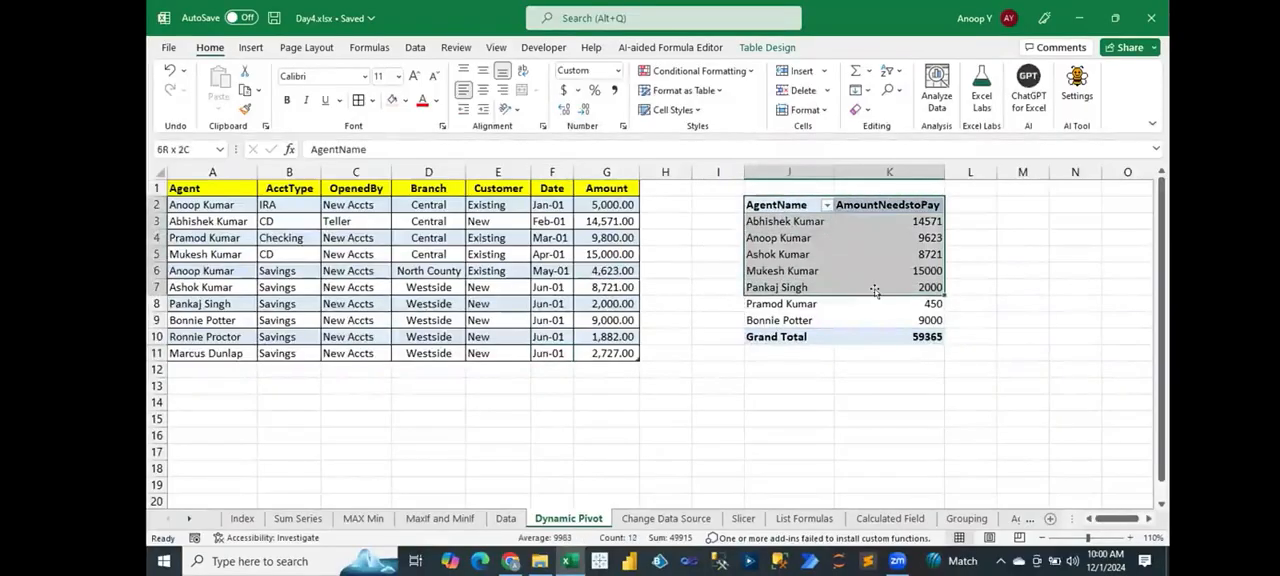
key(shift+Down)
key(shift+Down)
key(shift+Down)
key(shift+Up)
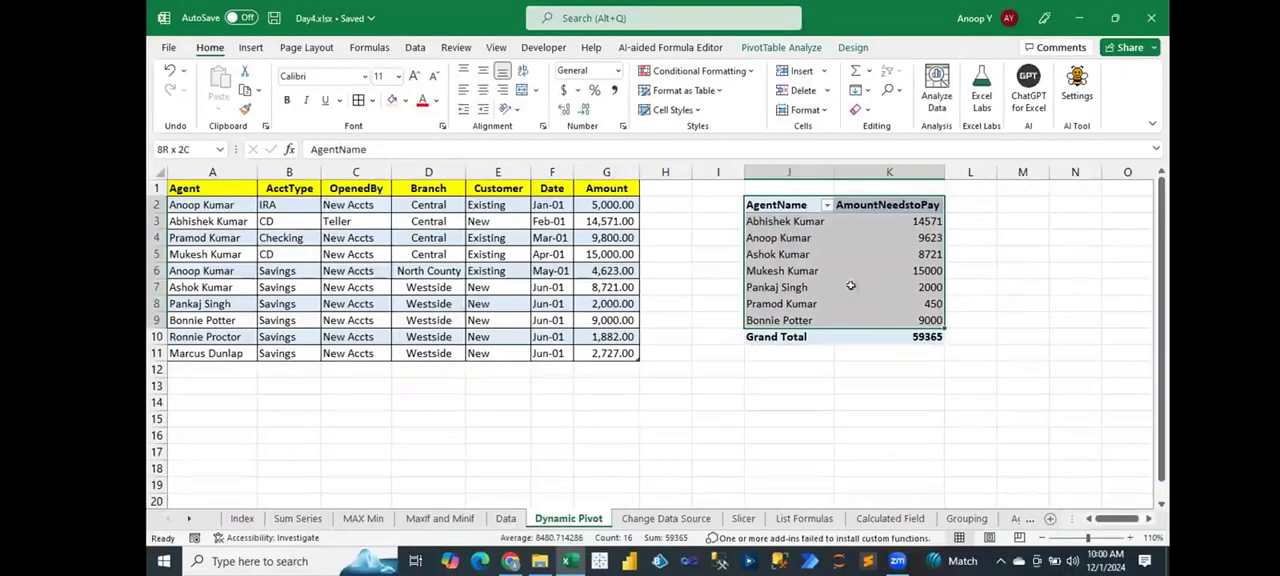
click(228, 337)
drag(228, 337, 228, 353)
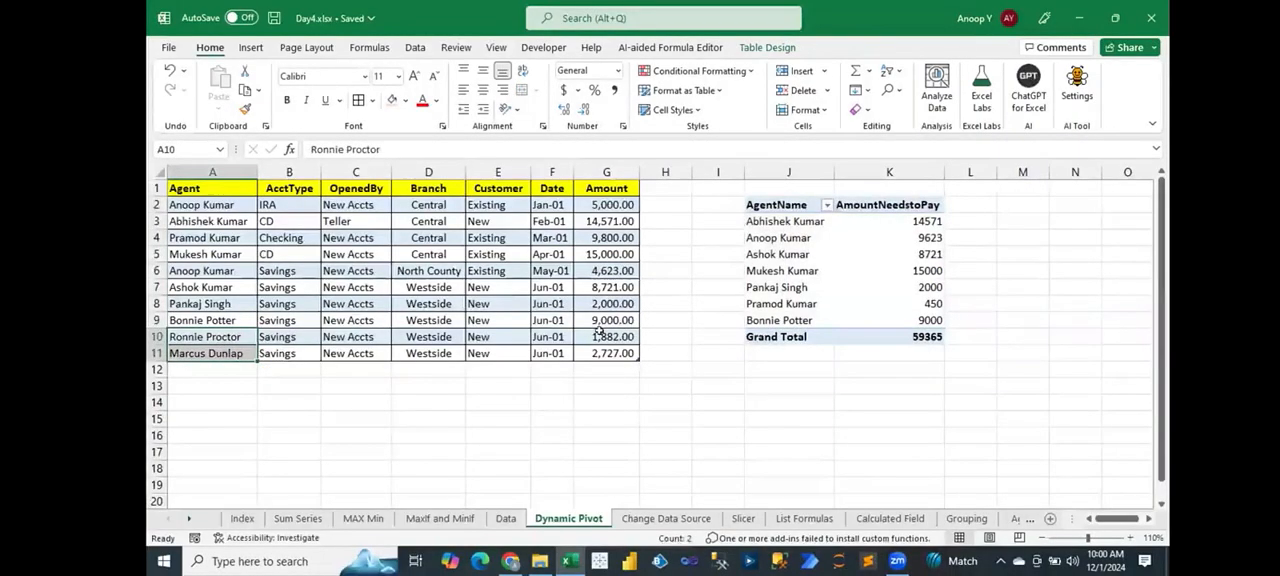
drag(603, 337, 606, 353)
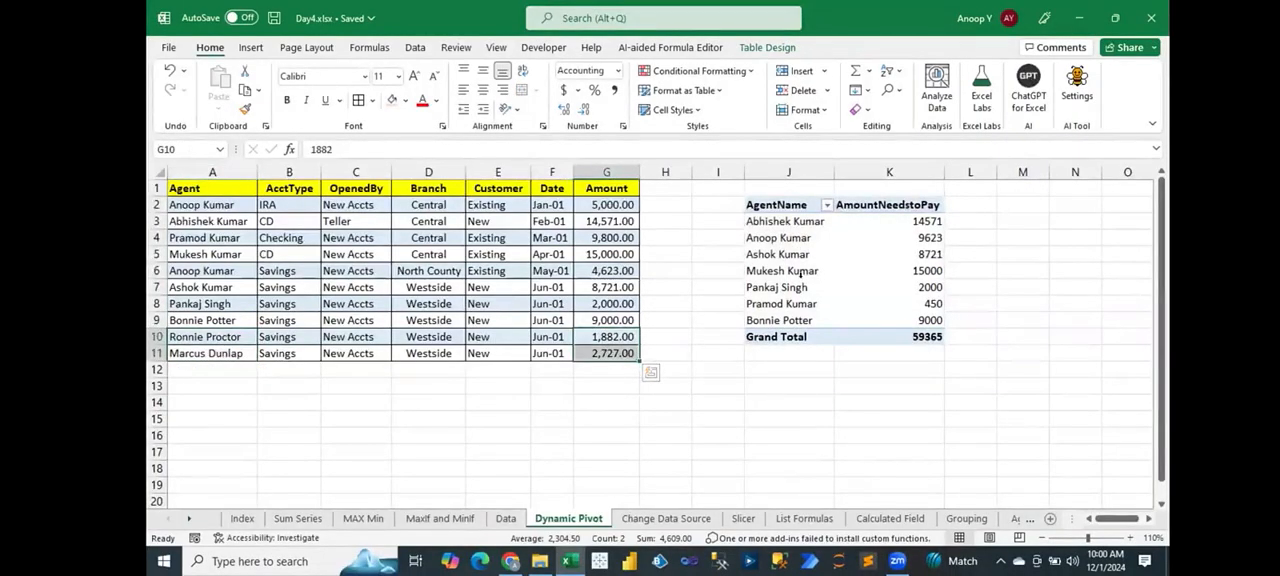
Step: Enable refreshing data when opening the file in the PivotTable options and save the workbook
mouse_move(833, 323)
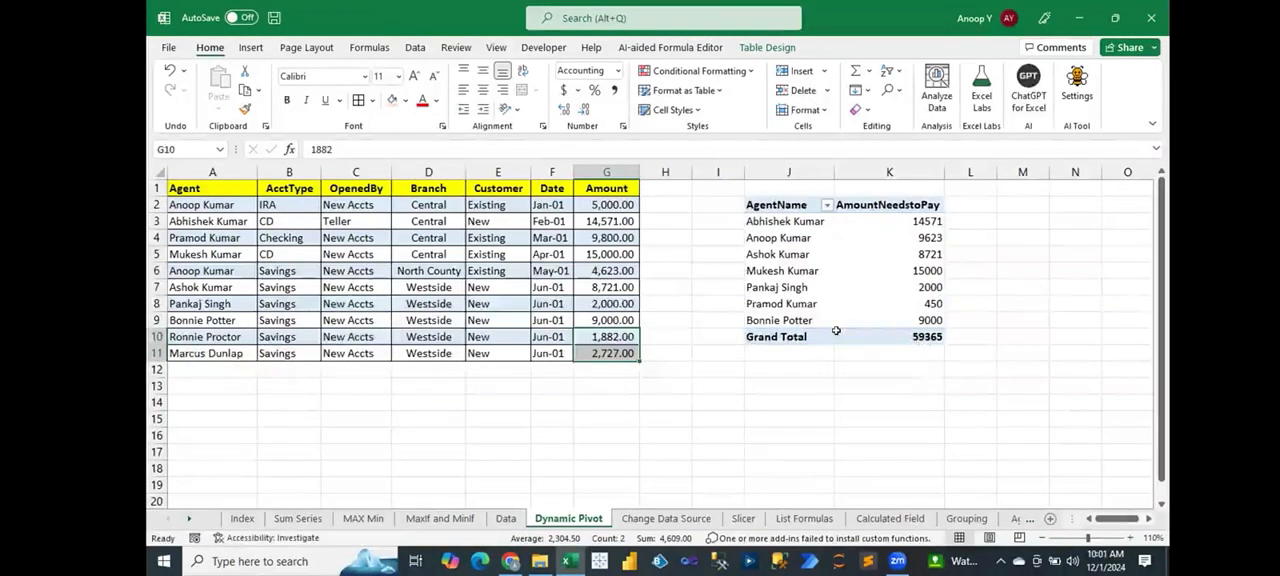
click(837, 333)
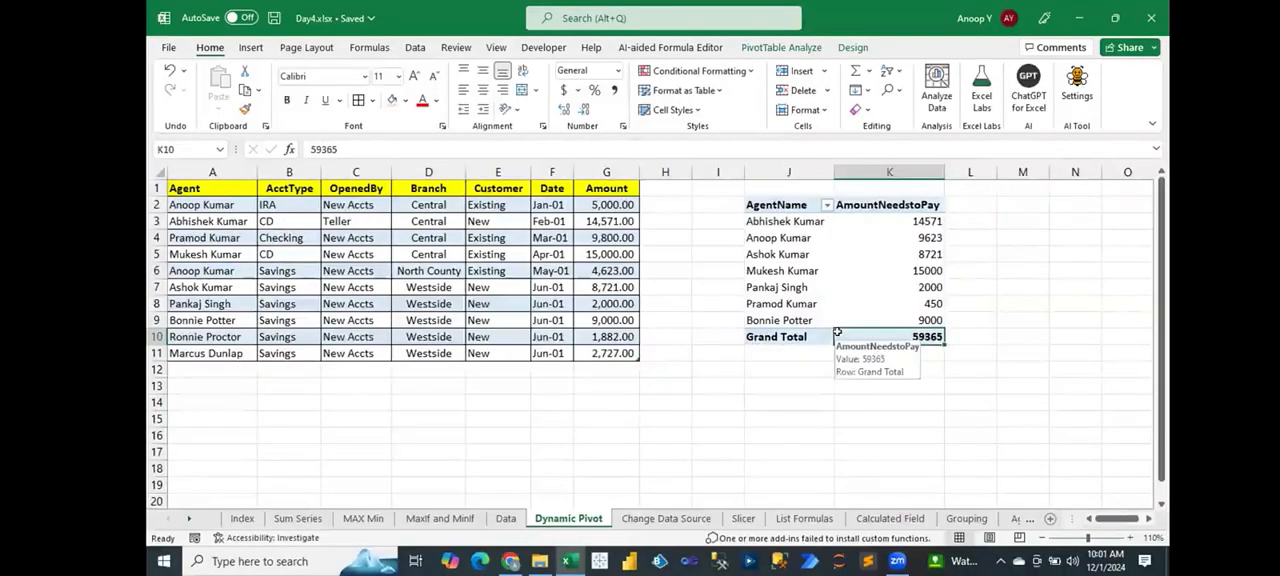
click(848, 318)
right_click(848, 318)
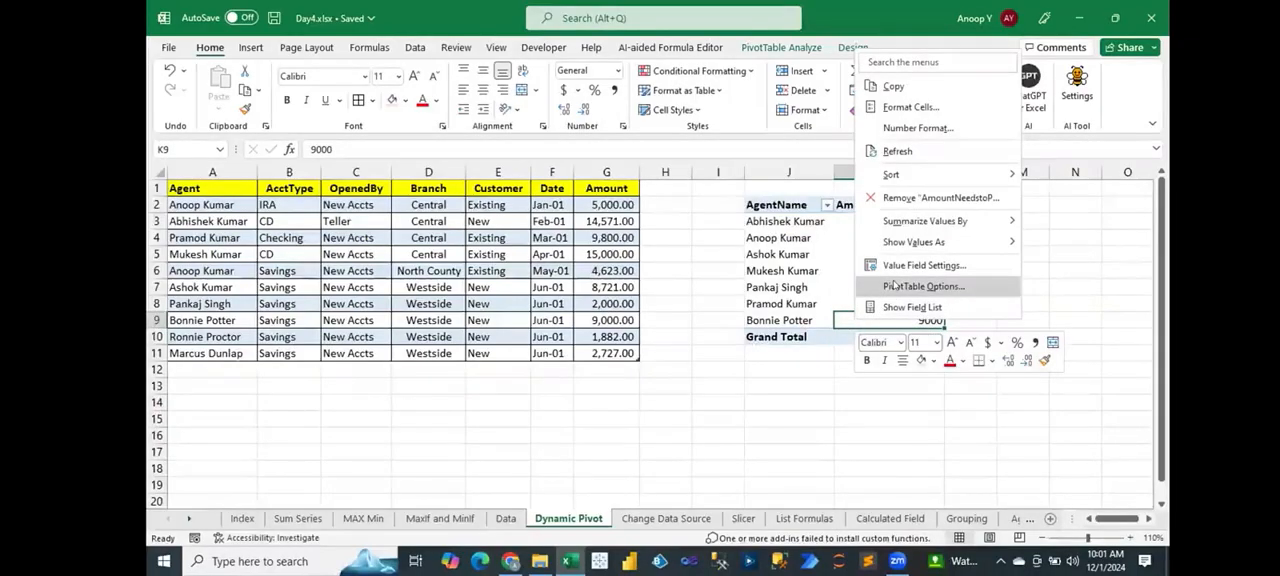
click(893, 286)
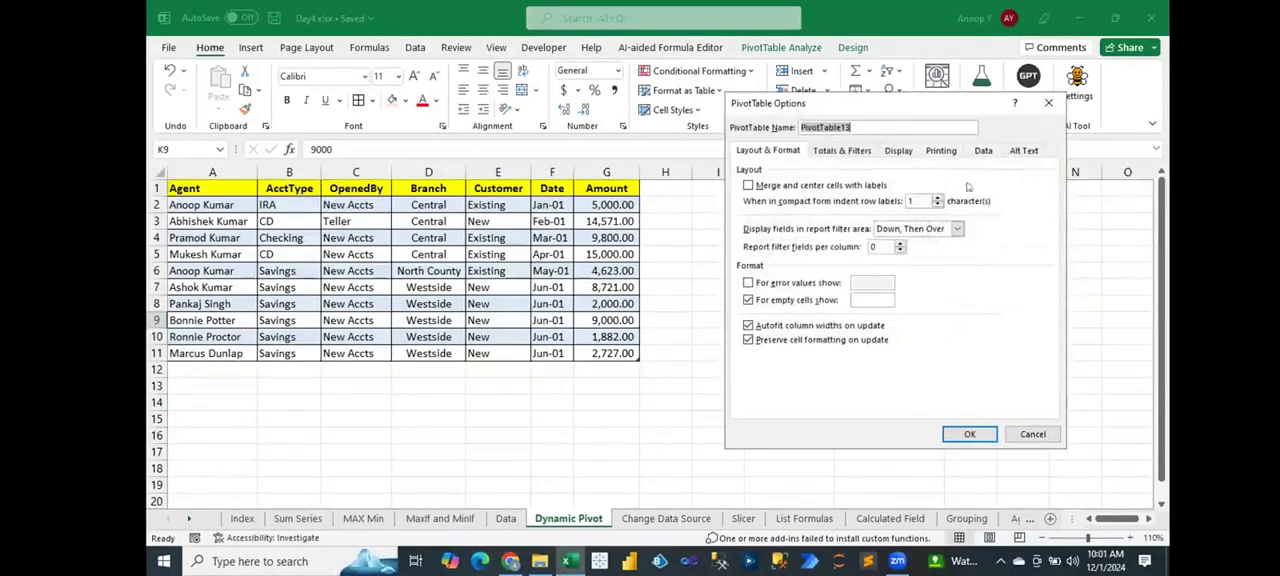
click(981, 152)
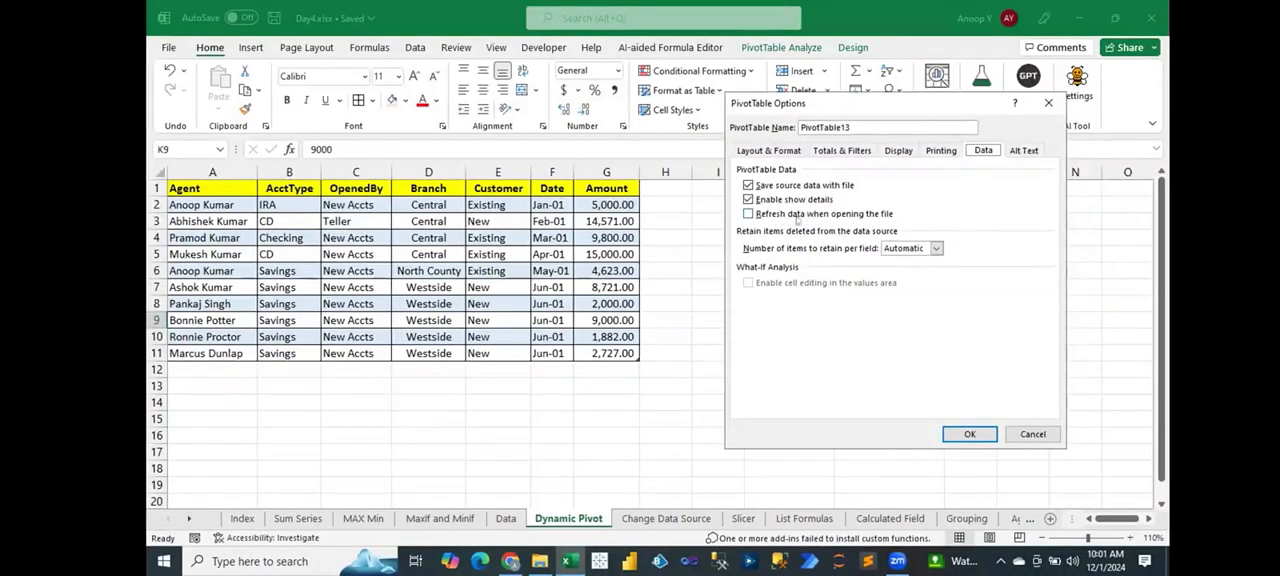
click(747, 215)
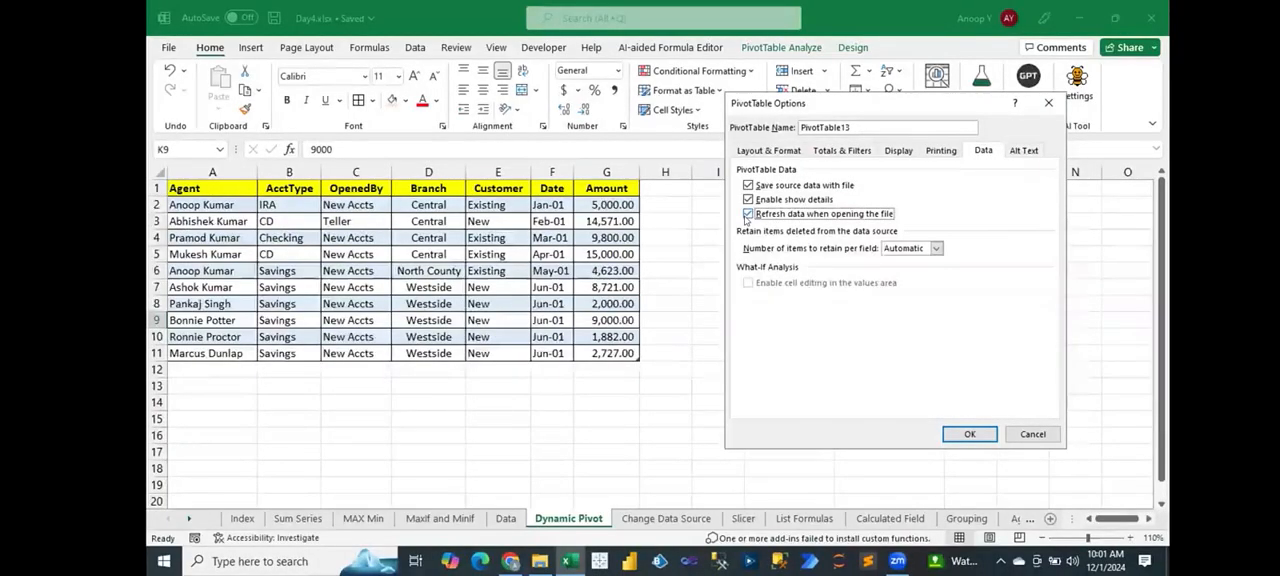
click(969, 434)
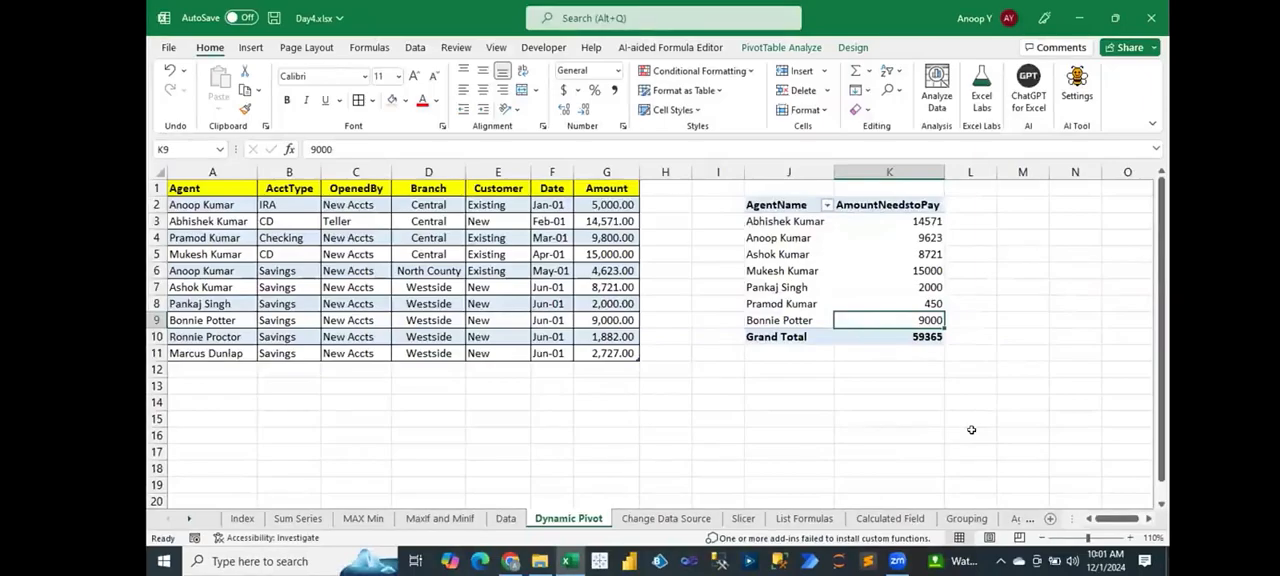
key(ctrl+s)
click(560, 107)
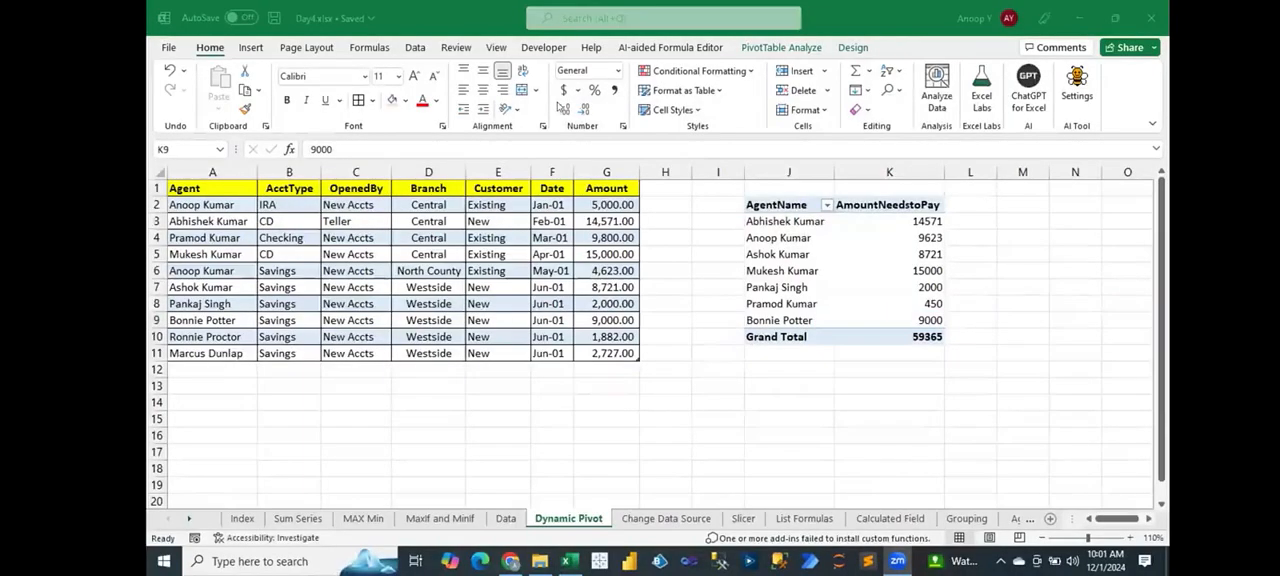
click(591, 149)
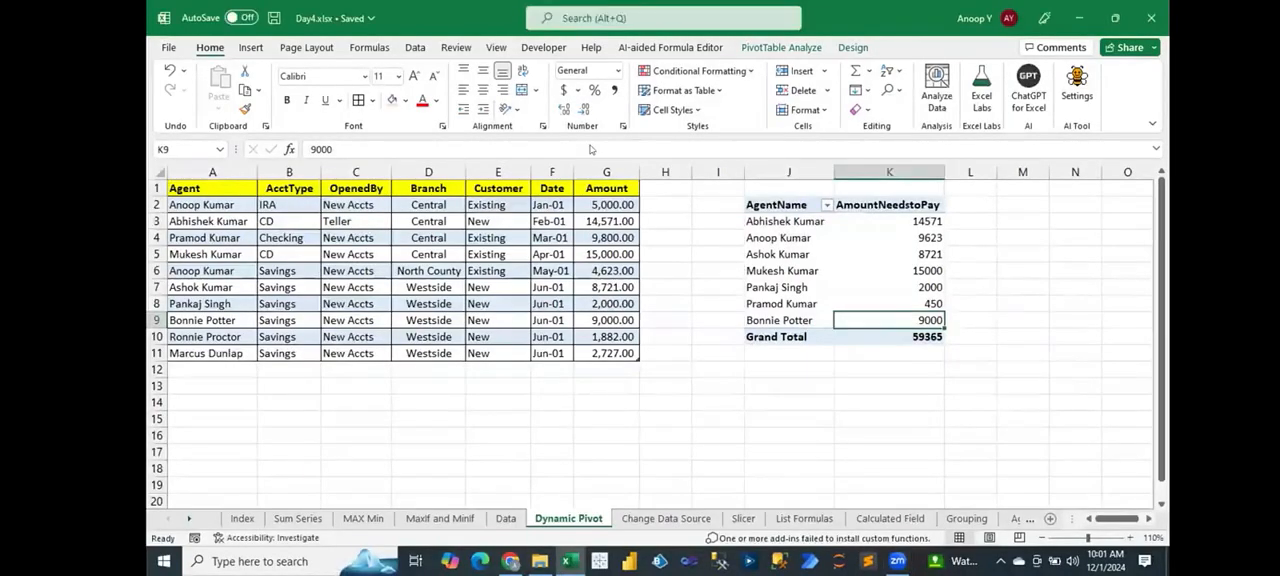
click(560, 106)
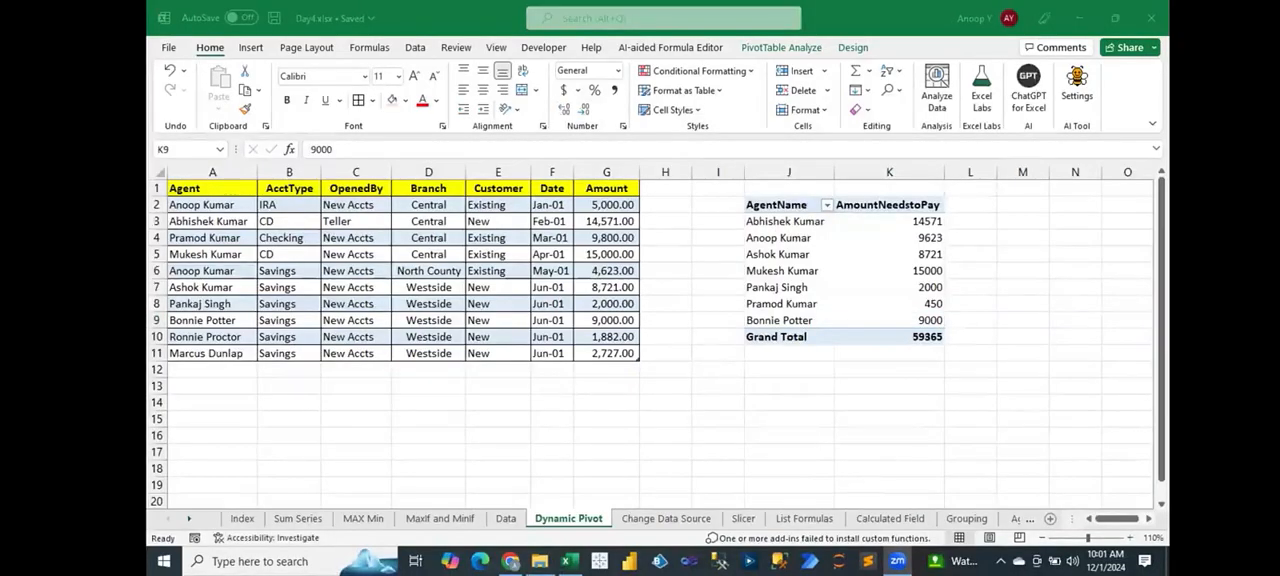
key(alt+Tab)
key(alt+Tab)
key(alt+Tab)
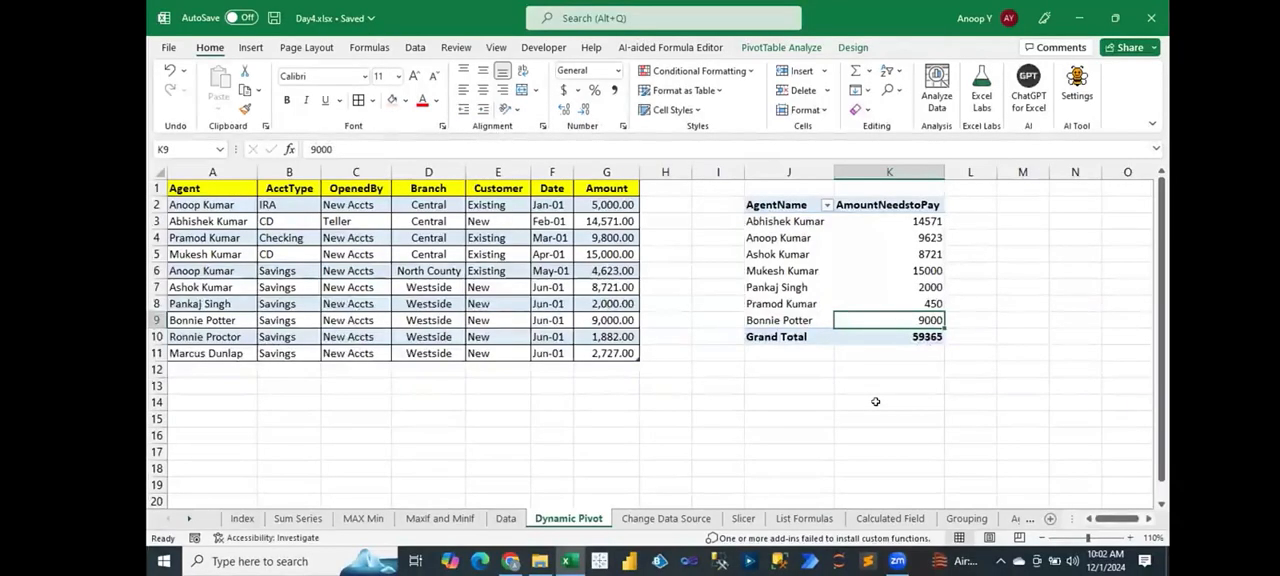
Step: Close the workbook and reopen Day4.xlsx from the Downloads folder
click(1150, 19)
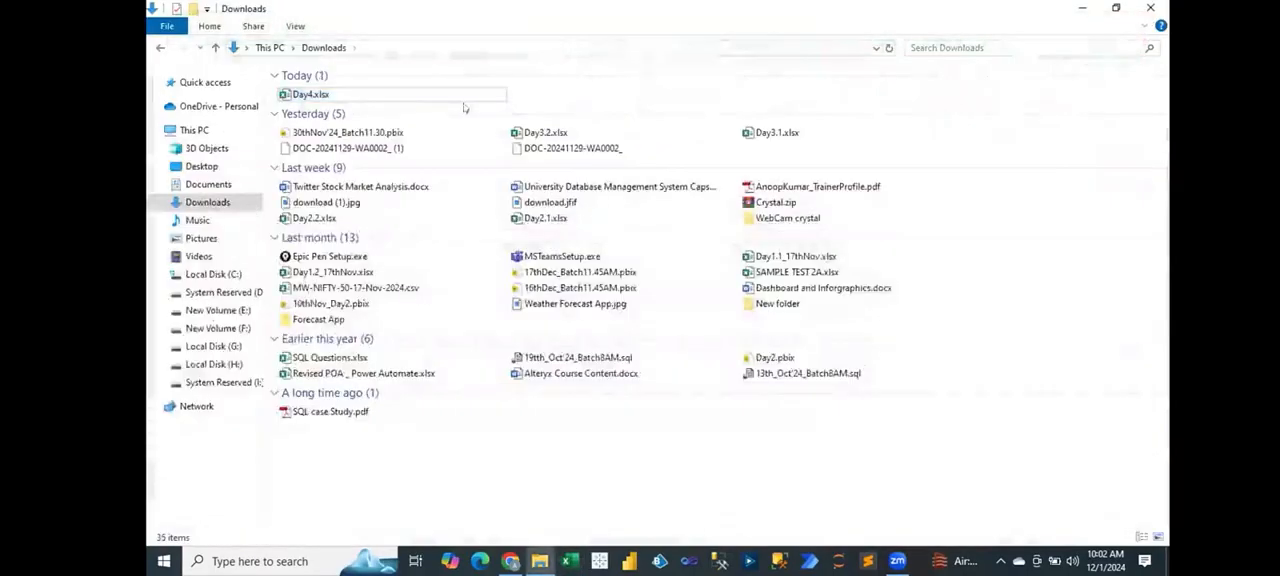
double_click(388, 96)
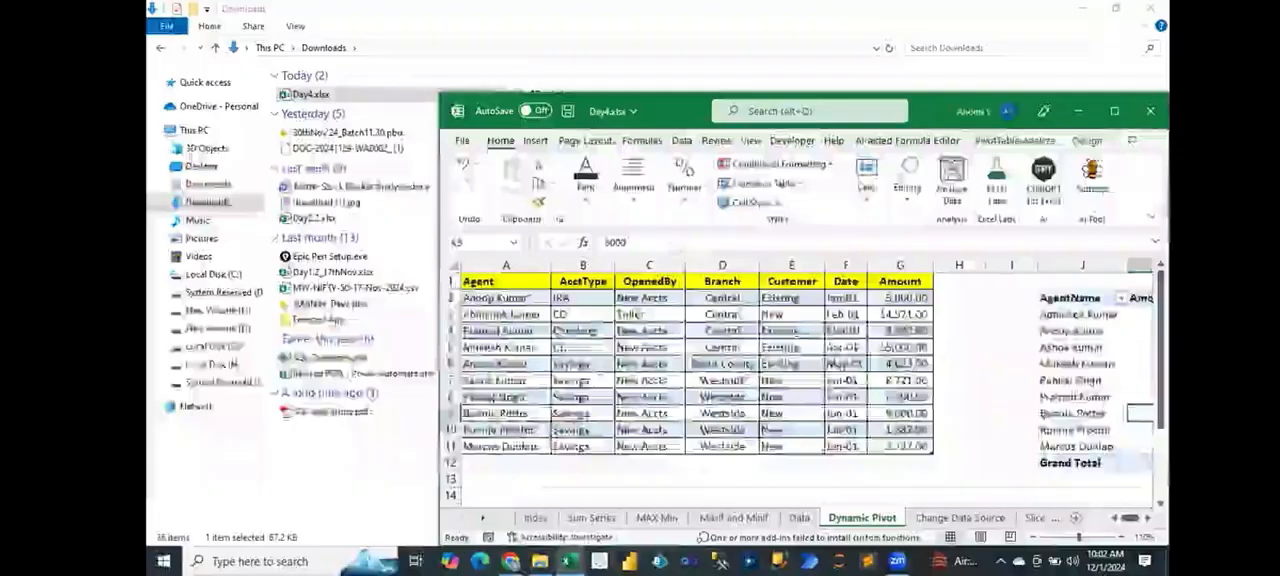
Step: Maximize the reopened workbook and check the PivotTable rows and amounts of the two added agents
click(1112, 111)
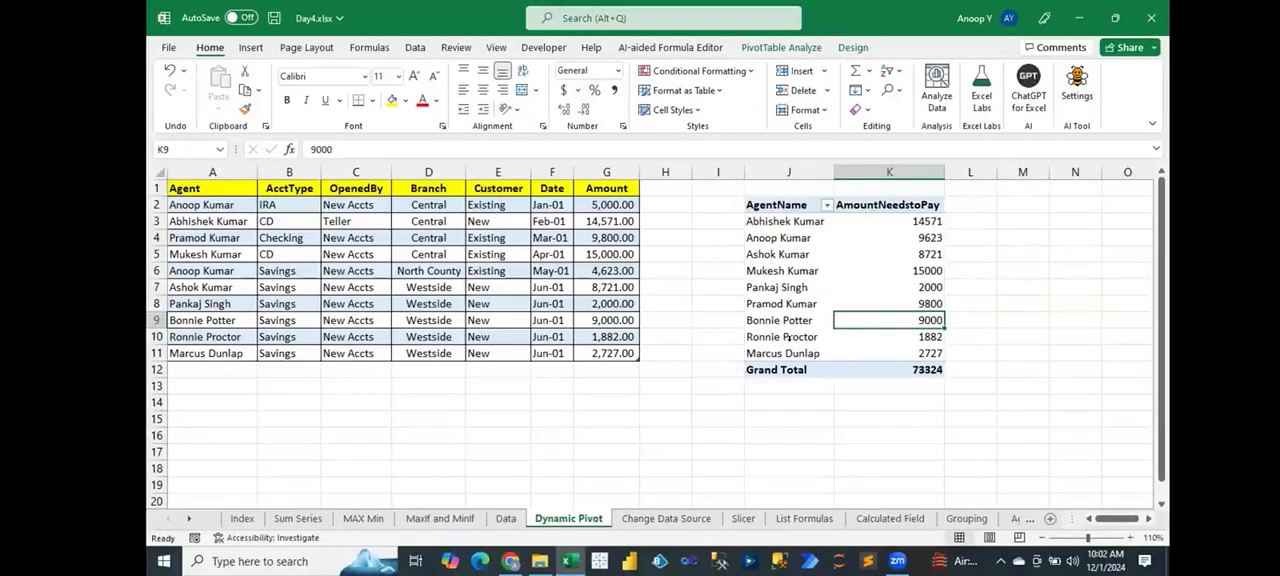
drag(749, 344, 750, 354)
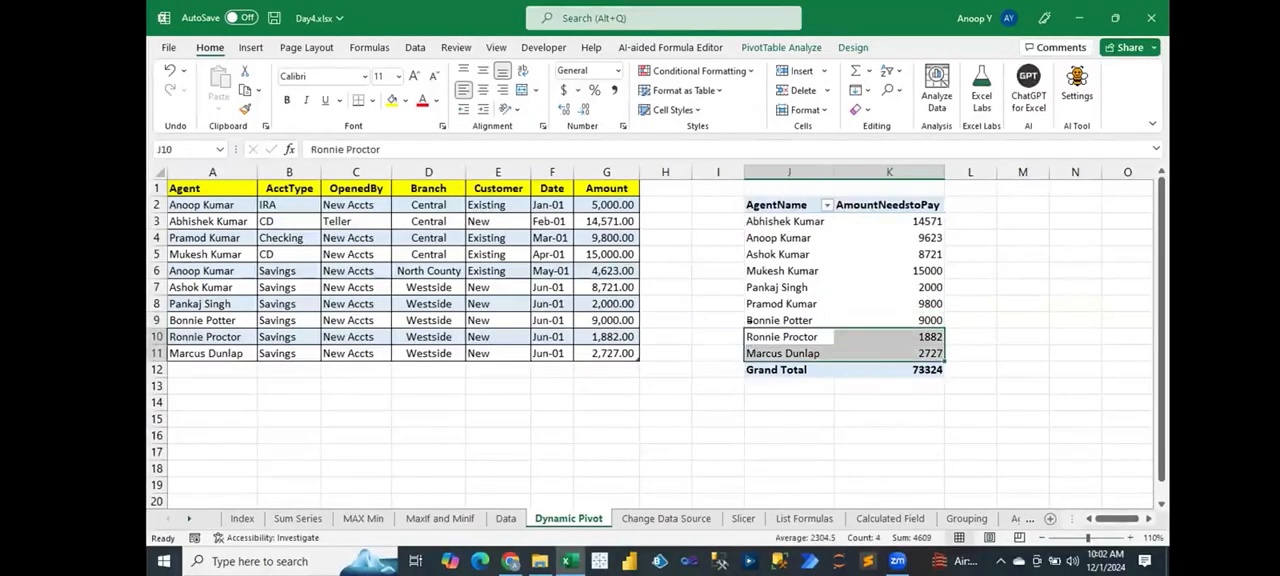
click(744, 303)
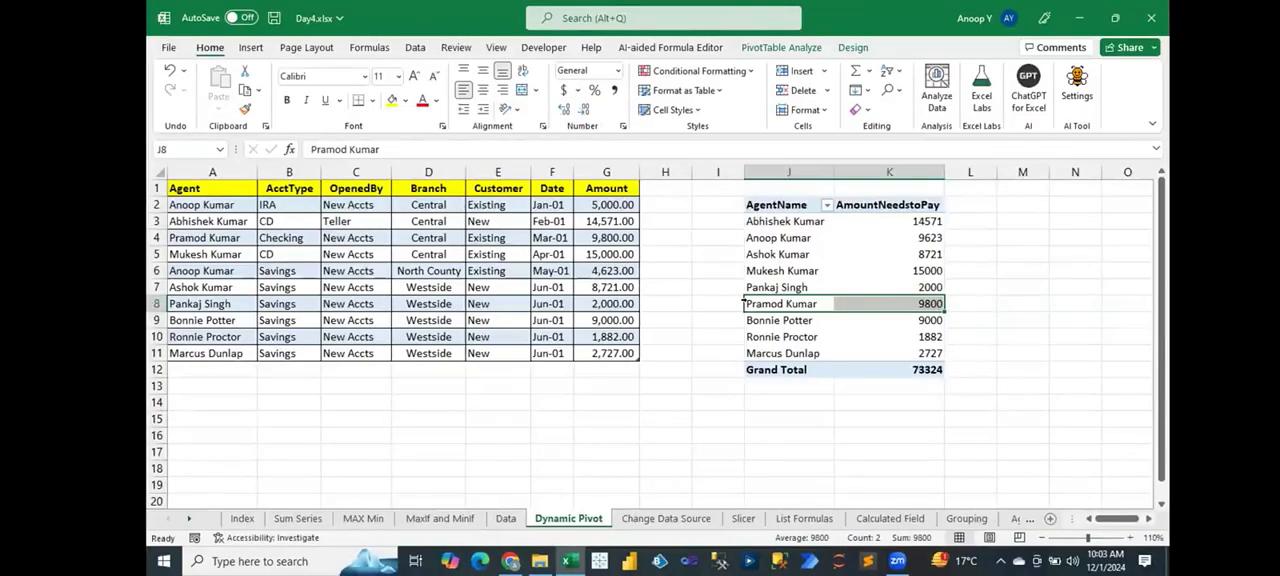
Step: On the Index sheet, insert a blank row above the Show Report Filter Pages entry
click(243, 519)
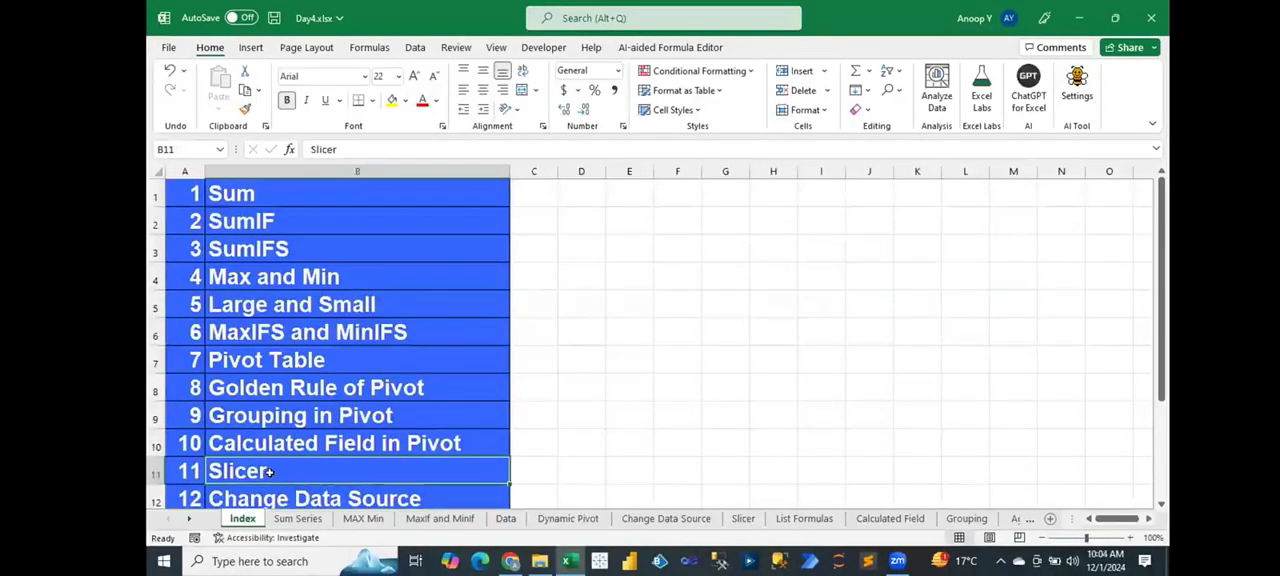
key(Down)
key(Down)
key(Down)
key(Down)
key(Up)
key(Up)
key(Up)
key(shift+Up)
key(shift+Up)
key(shift+Up)
key(Down)
key(Down)
key(Up)
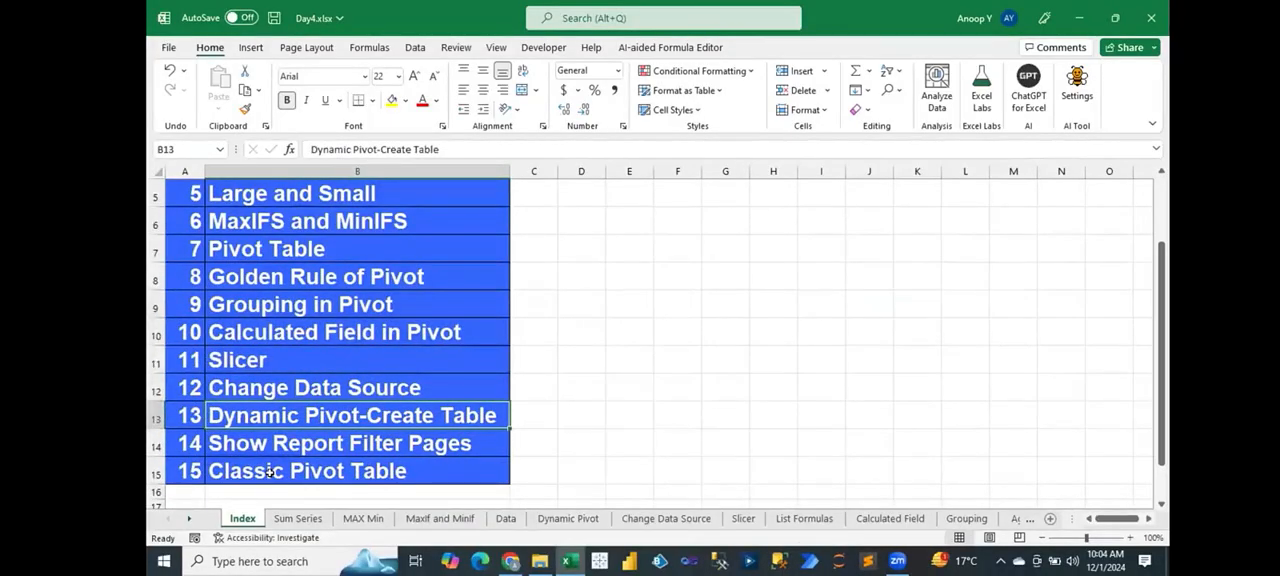
key(Down)
key(shift+space)
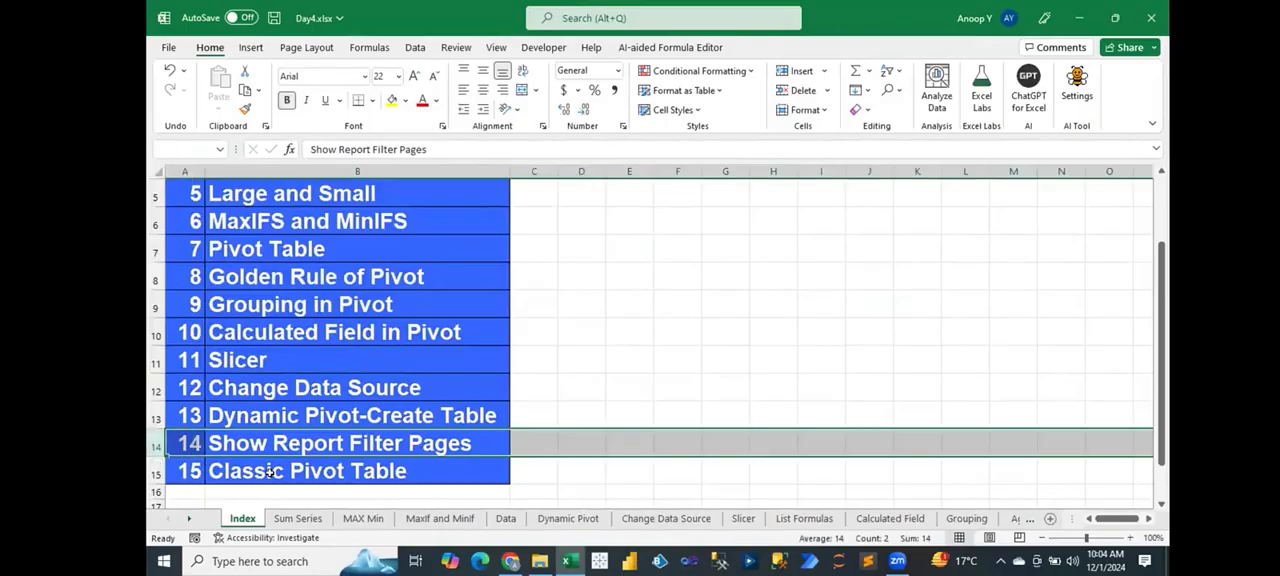
key(ctrl+shift+plus)
Step: Fill the new Index row with number 14 and the topic Automatic Pivot Refresh
key(Left)
text(14)
key(Tab)
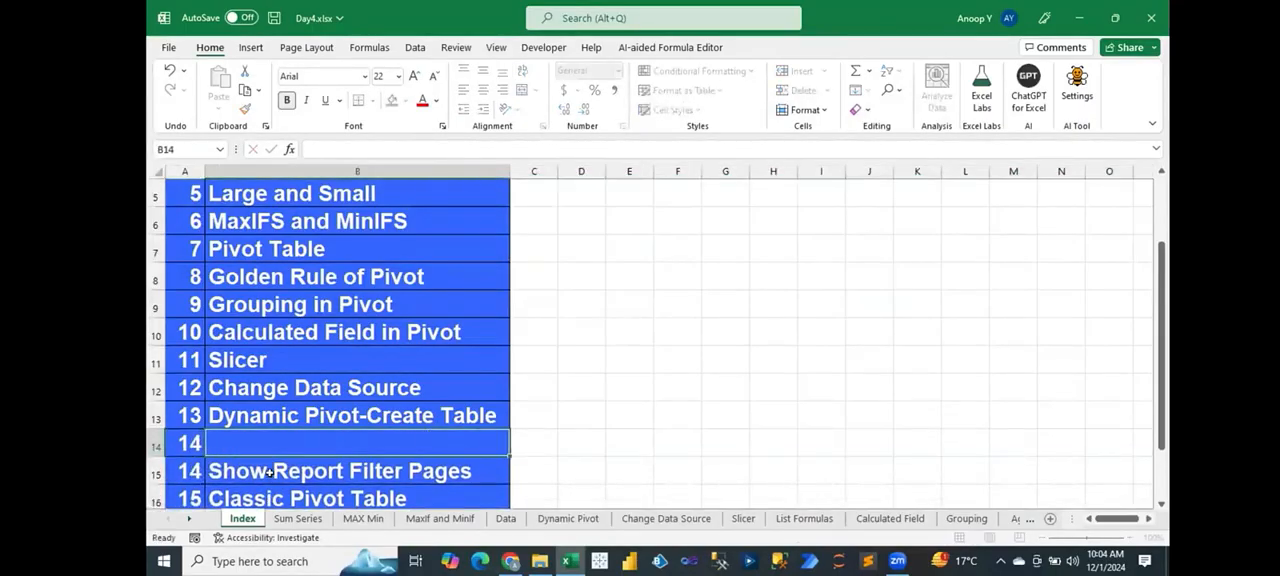
text(Auto)
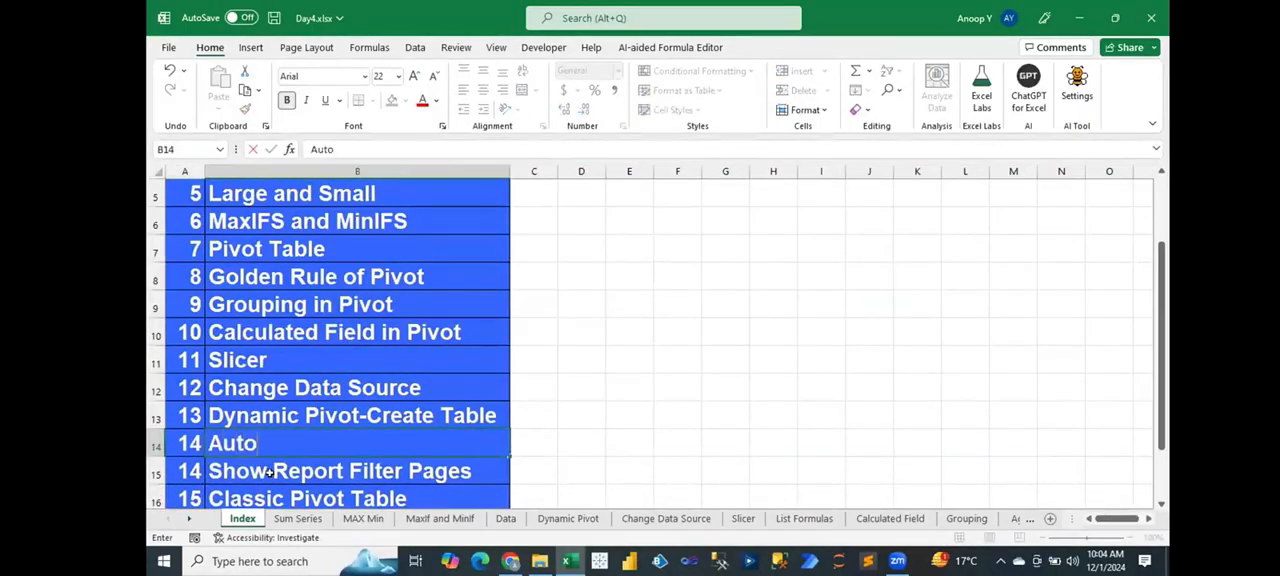
text(matic P)
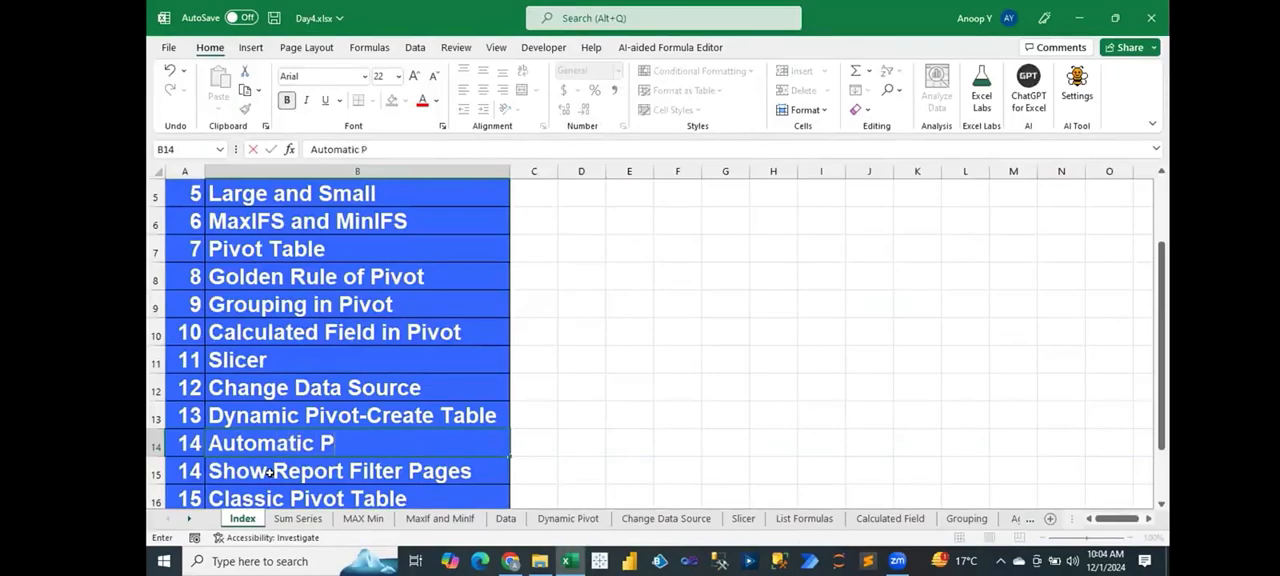
text(ivot Refresh)
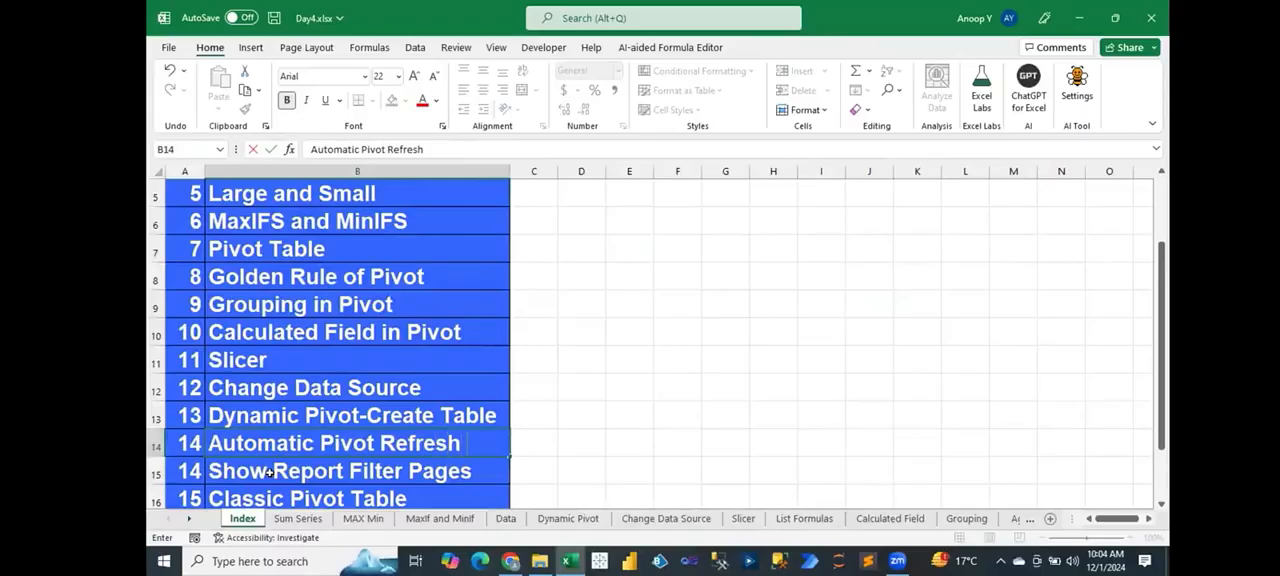
key(Return)
Step: Renumber the Index topics from 13 downward as a continuous series through Classic Pivot Table at 16
key(Left)
key(Up)
key(Up)
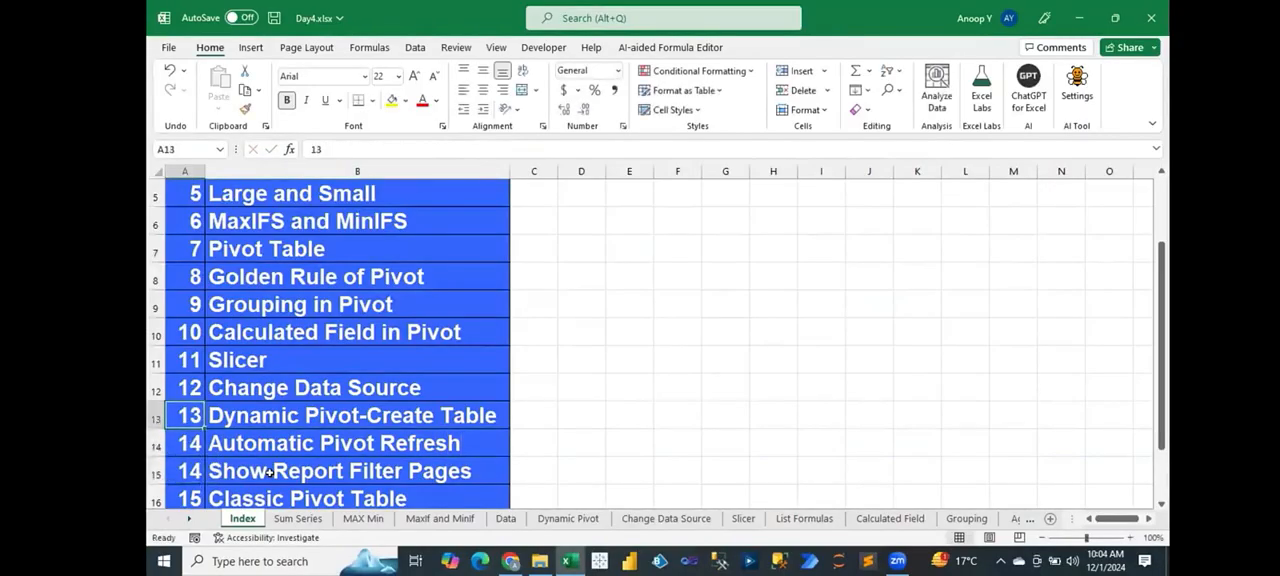
key(ctrl+shift+Down)
key(alt)
key(h)
key(f)
key(i)
key(s)
key(Return)
key(Down)
key(Down)
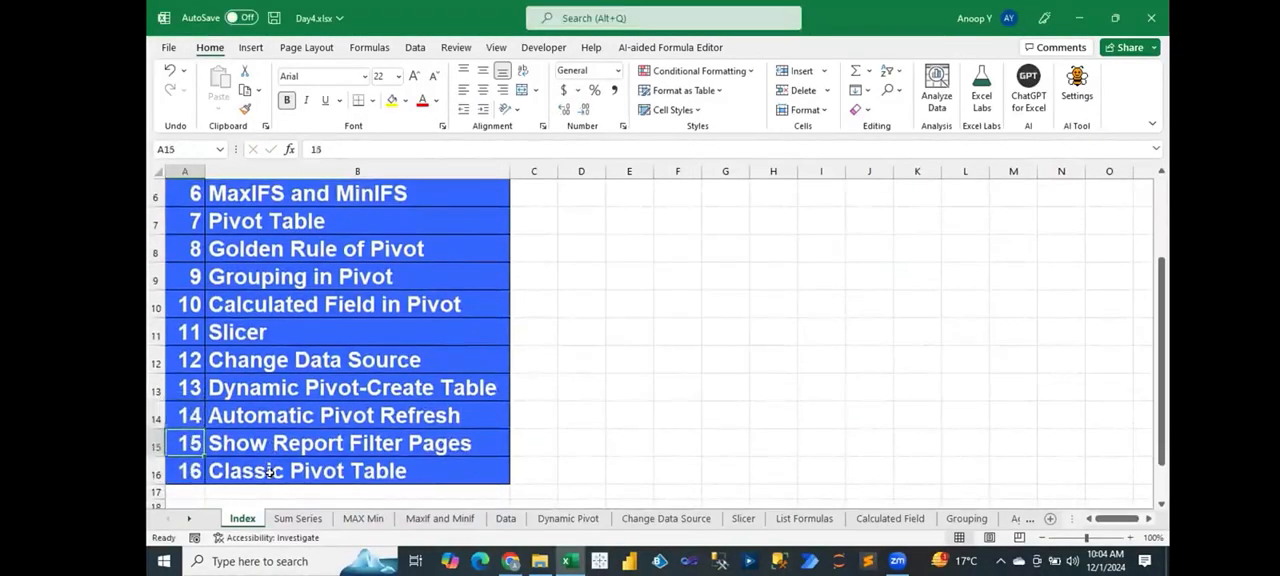
drag(184, 468, 300, 470)
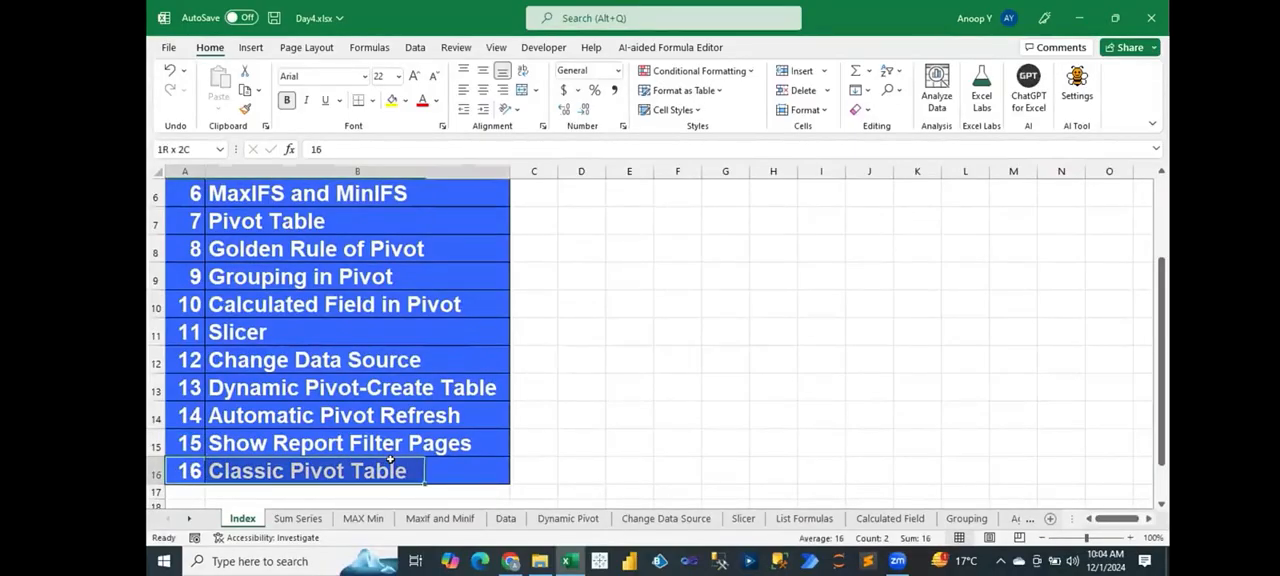
click(300, 445)
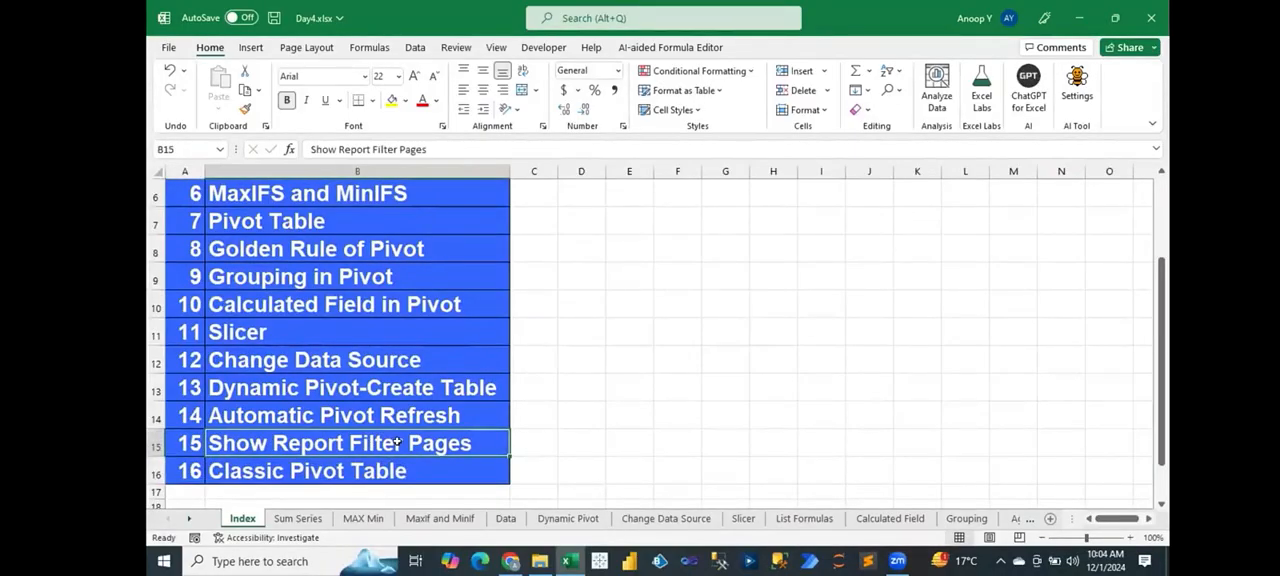
Step: Create a PivotTable on a new worksheet from the whole Agent-to-Amount range of the Data sheet
click(506, 518)
key(ctrl+Home)
key(ctrl+shift+Right)
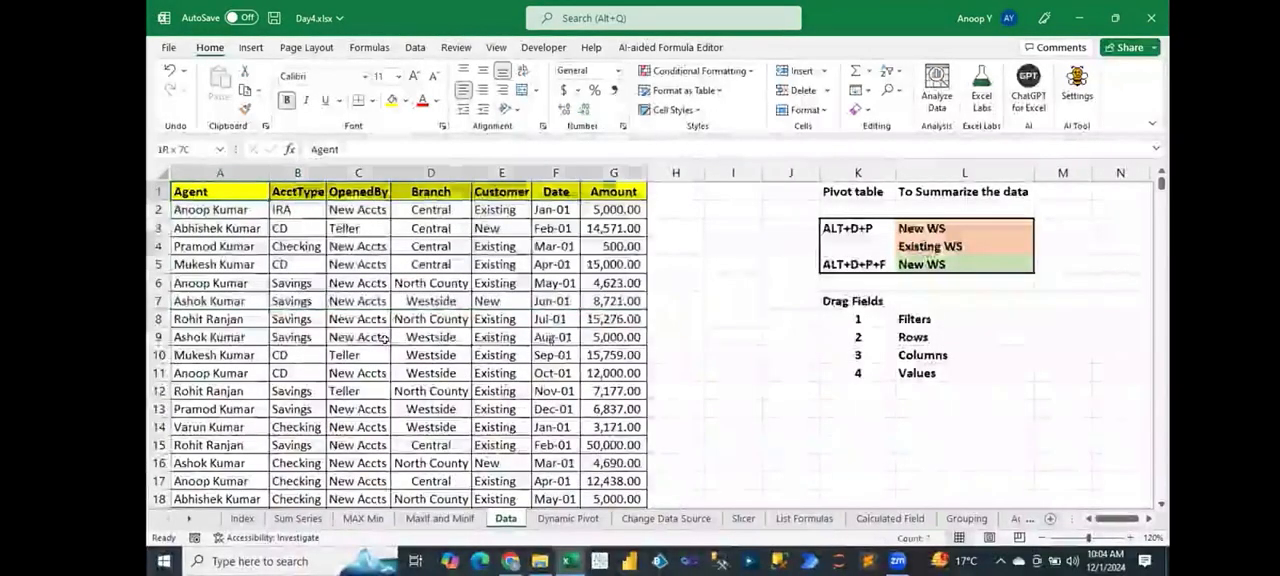
key(ctrl+Down)
key(ctrl+shift+Right)
key(ctrl+shift+Up)
key(alt)
key(d)
key(p)
key(f)
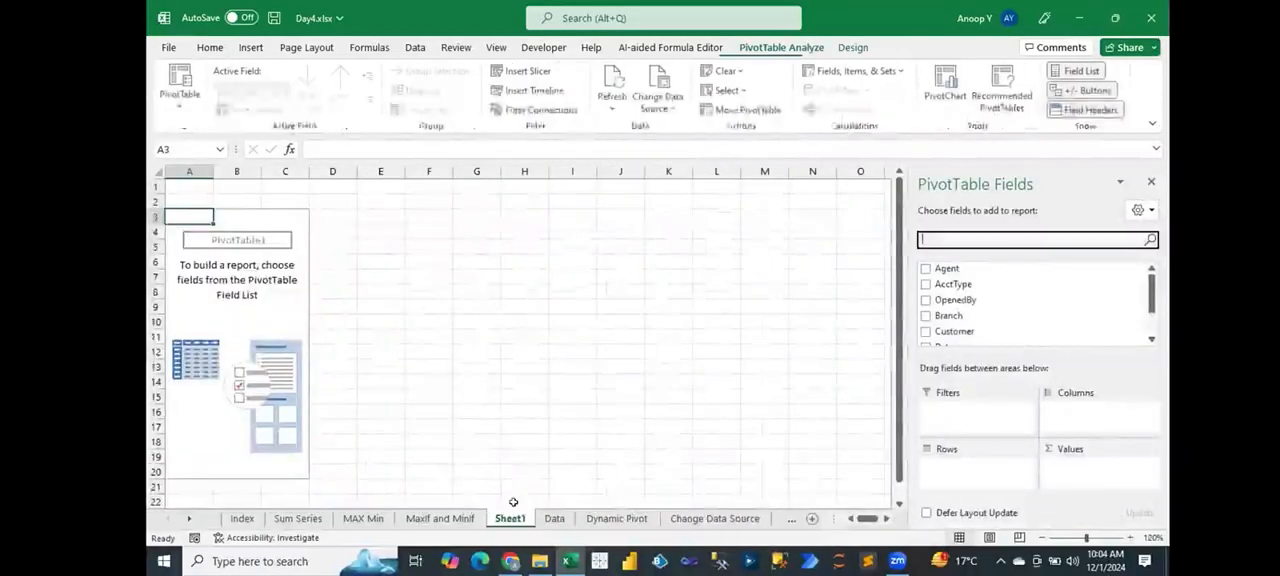
Step: Move the new PivotTable sheet to just after the Data sheet and rename it Classic Pivot
drag(593, 515, 549, 517)
double_click(549, 517)
text(Classic Pivot)
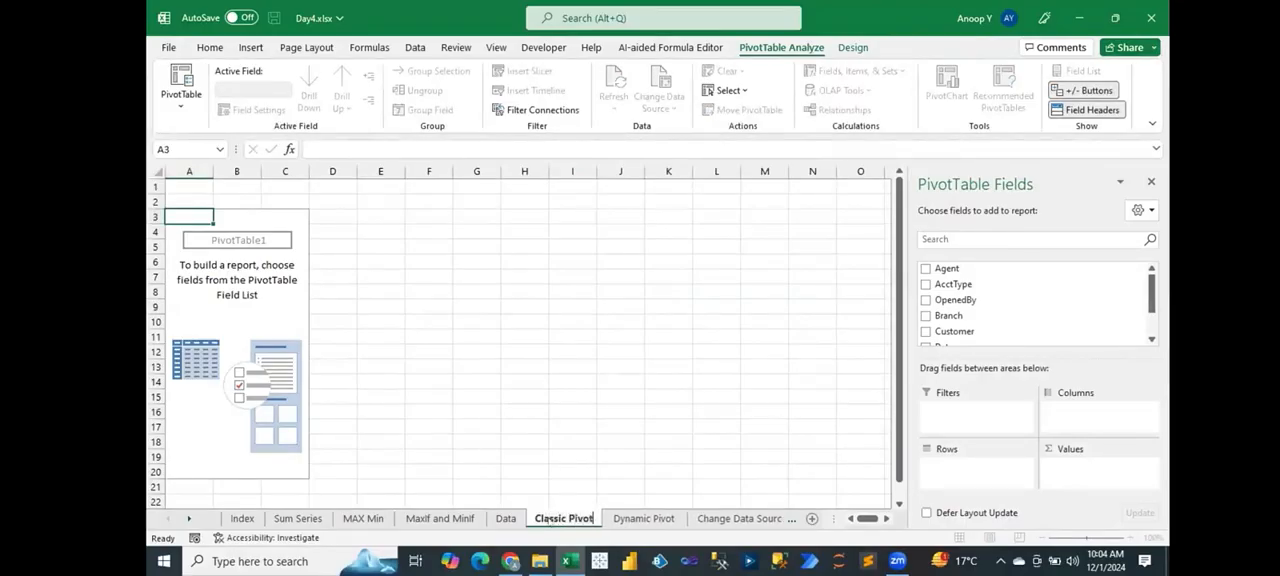
key(Return)
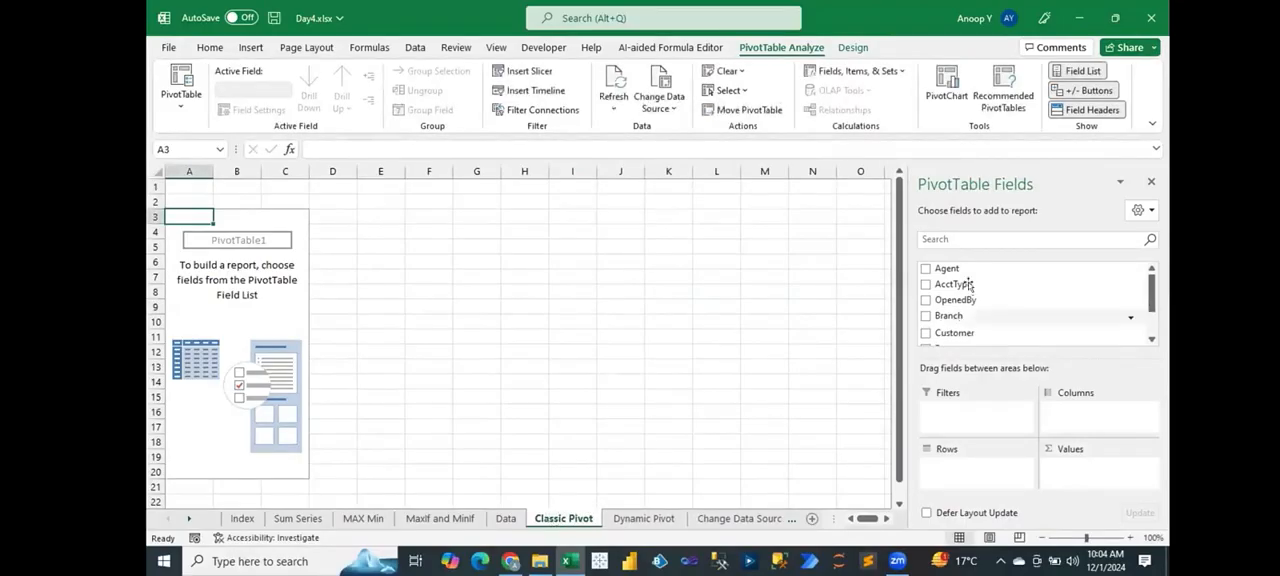
Step: Build the PivotTable with Agent and Customer as row fields and the sum of Amount as values
drag(955, 270, 978, 468)
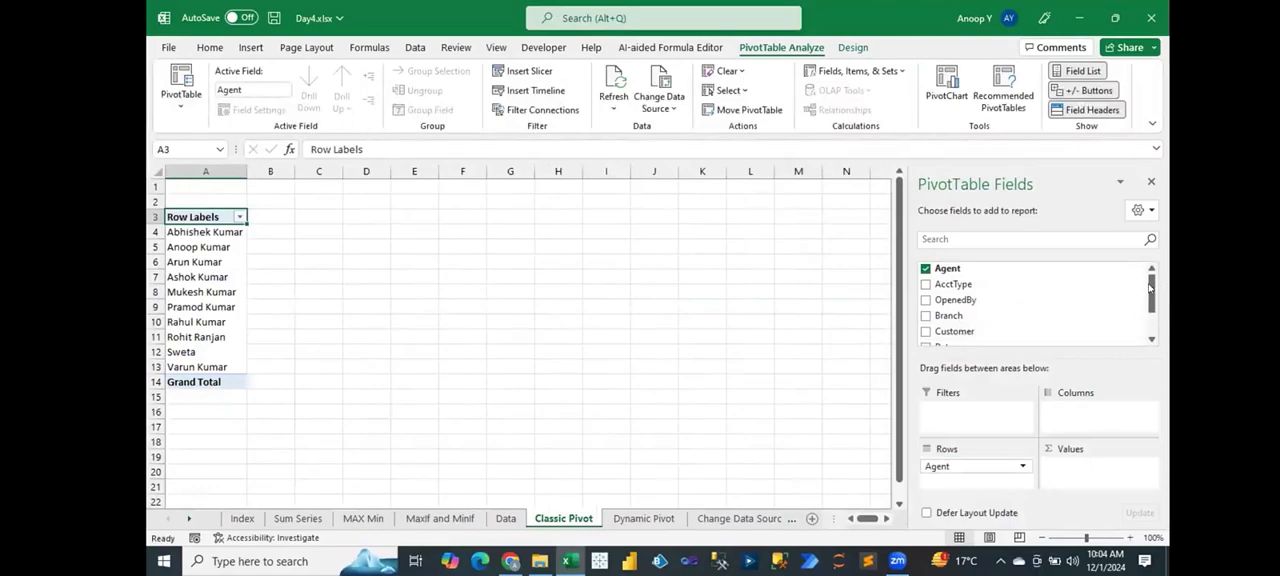
scroll(990, 320, down, 2)
drag(990, 320, 1075, 466)
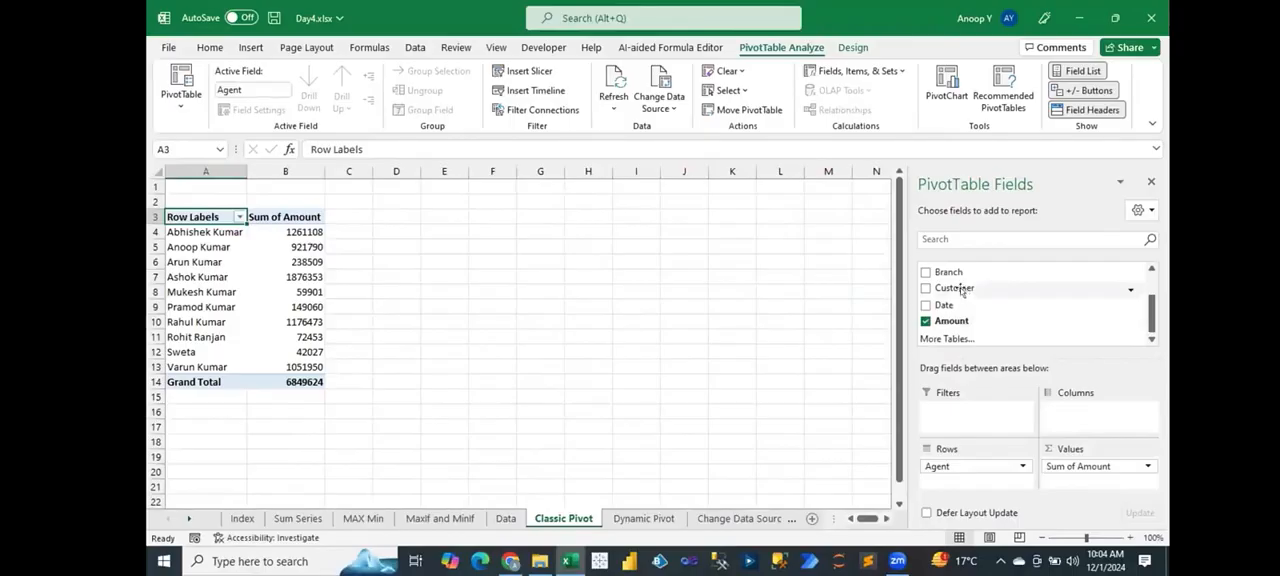
drag(950, 288, 950, 485)
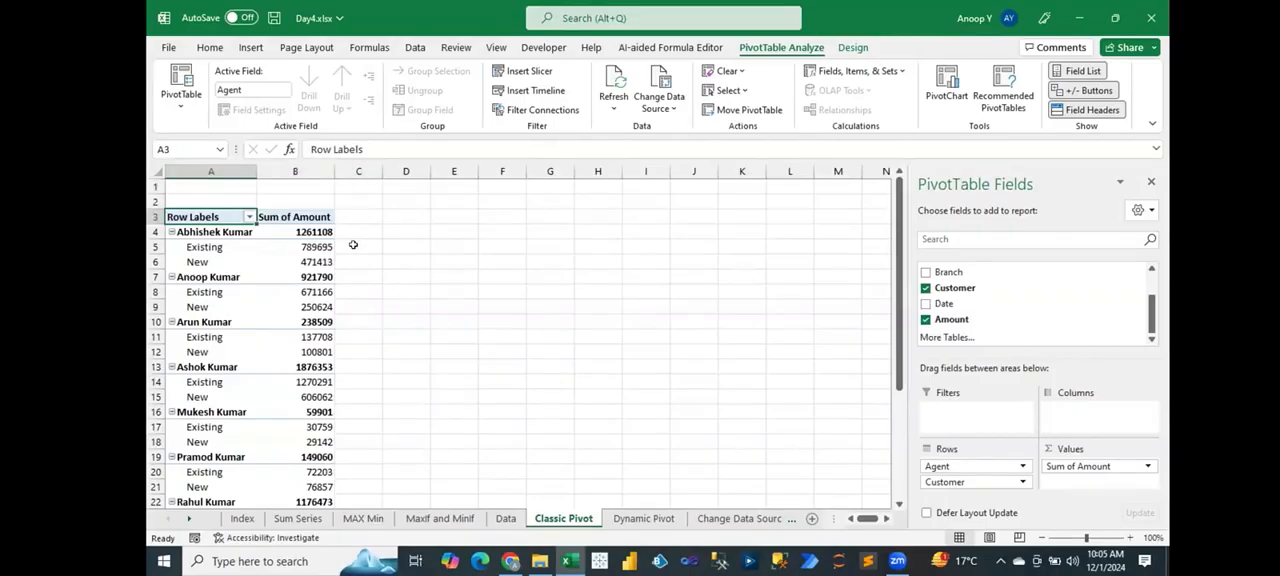
Step: Enable the classic PivotTable layout in the PivotTable options and autofit the Agent column's width
click(210, 245)
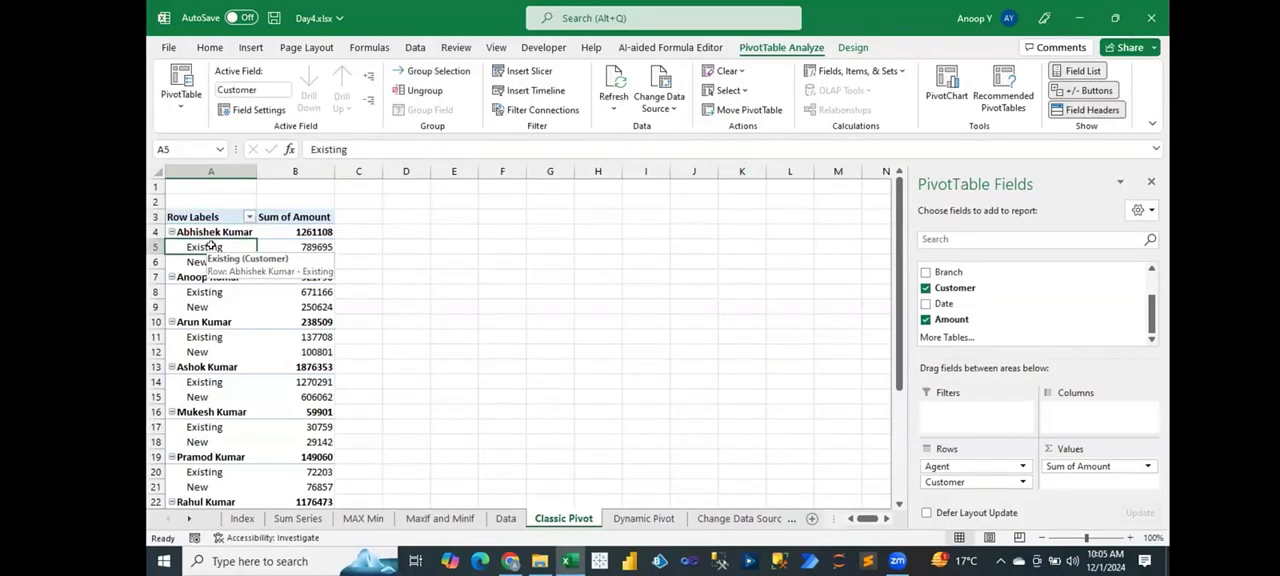
right_click(210, 245)
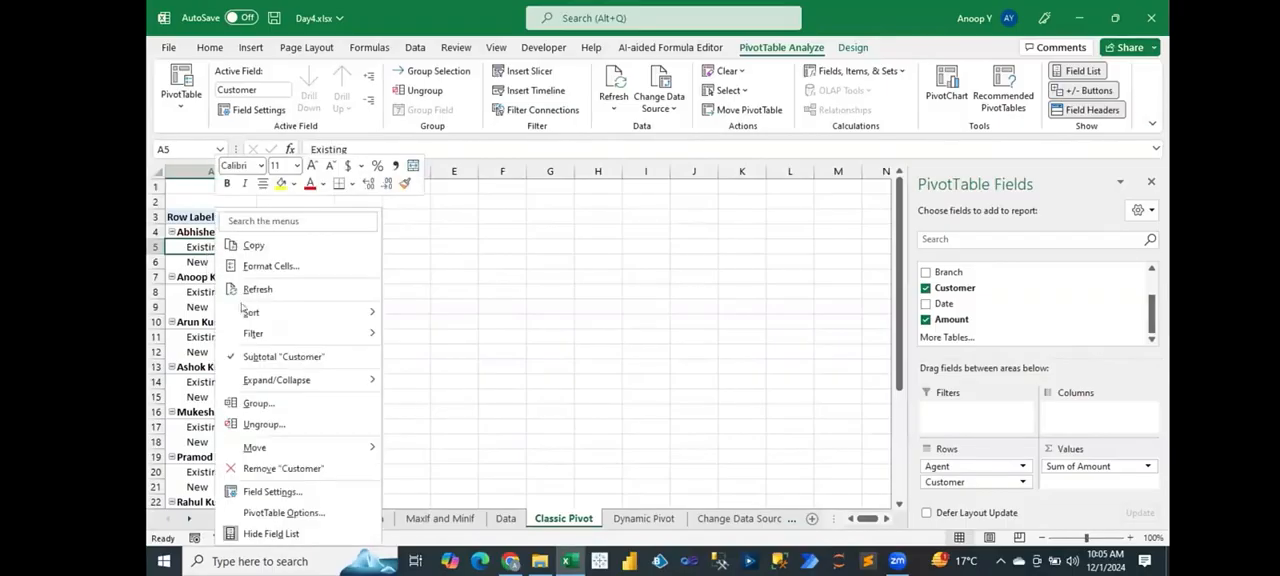
click(281, 512)
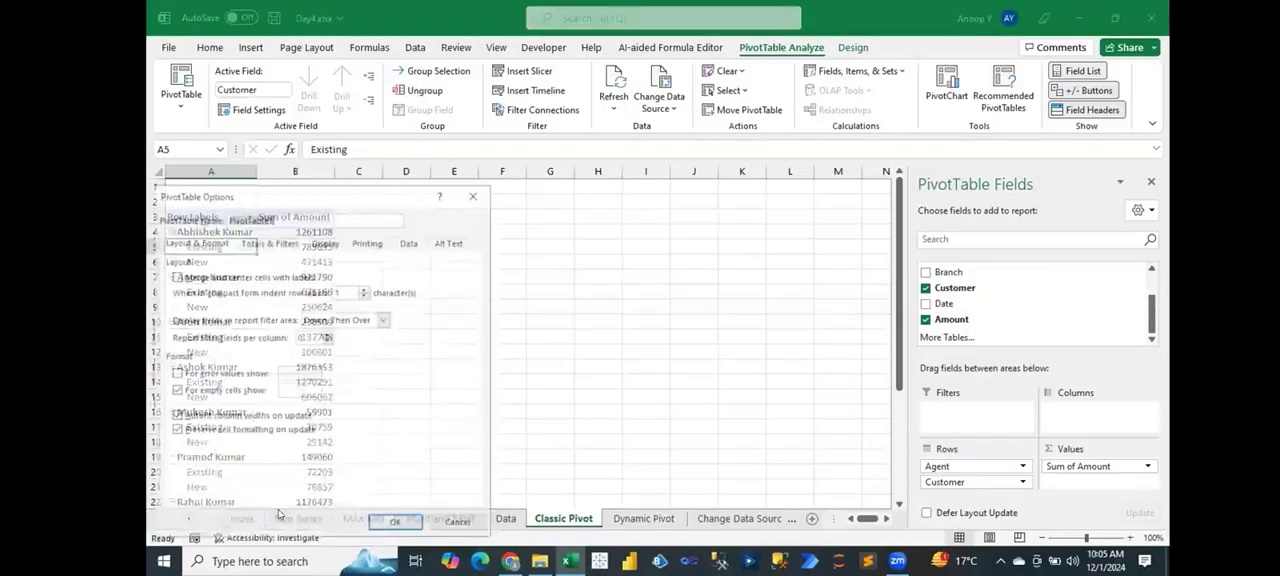
click(326, 242)
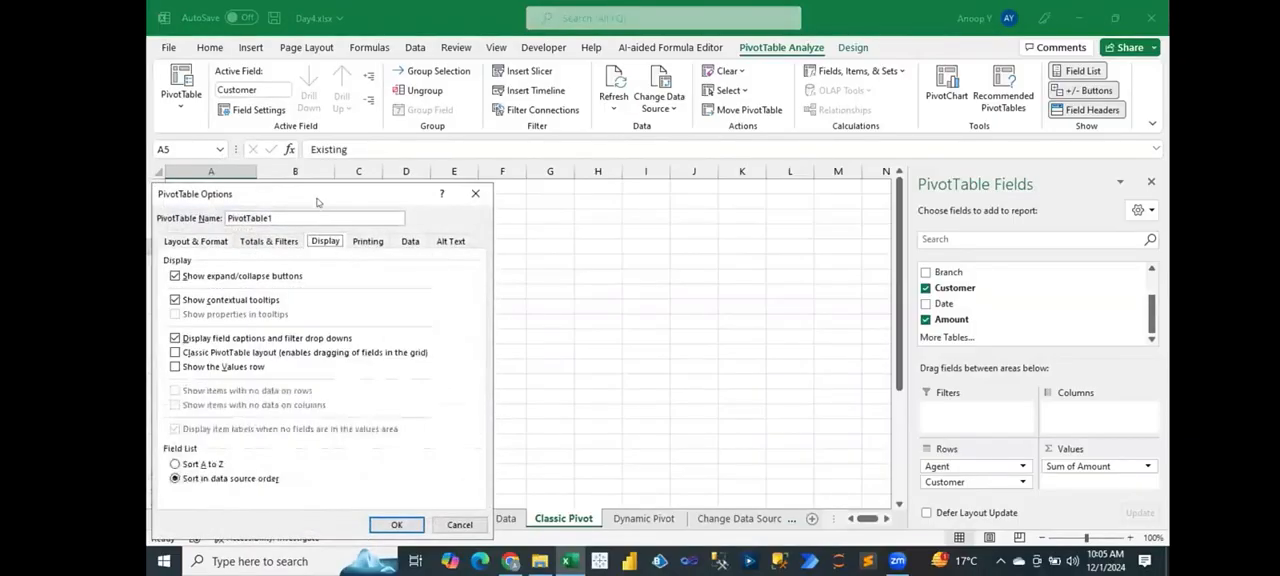
drag(318, 197, 646, 194)
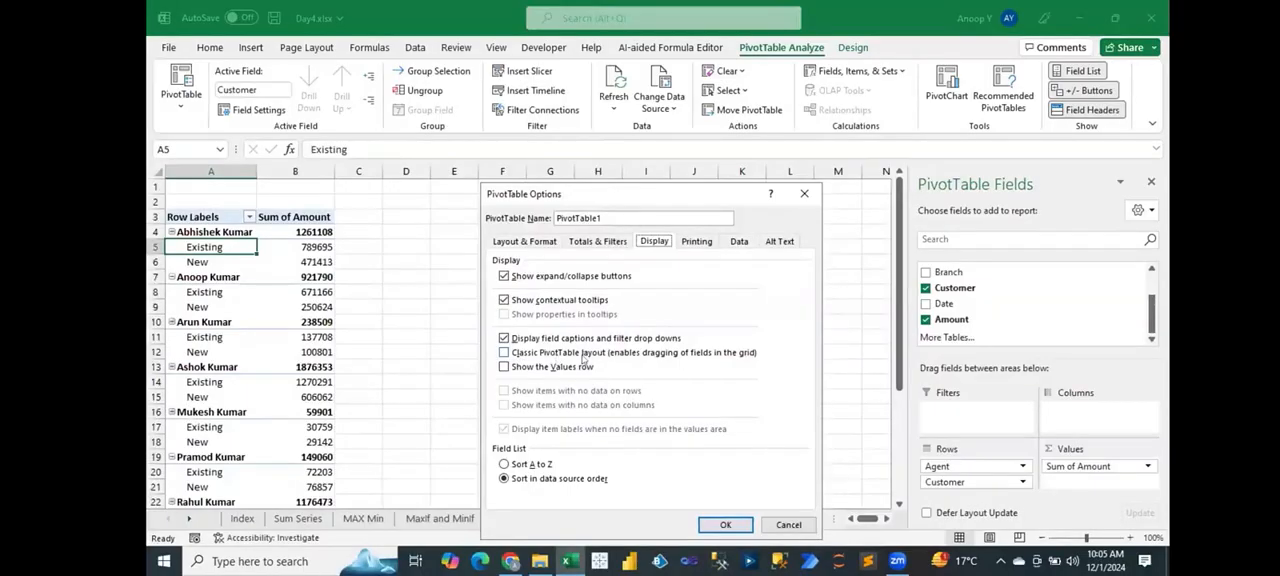
click(504, 353)
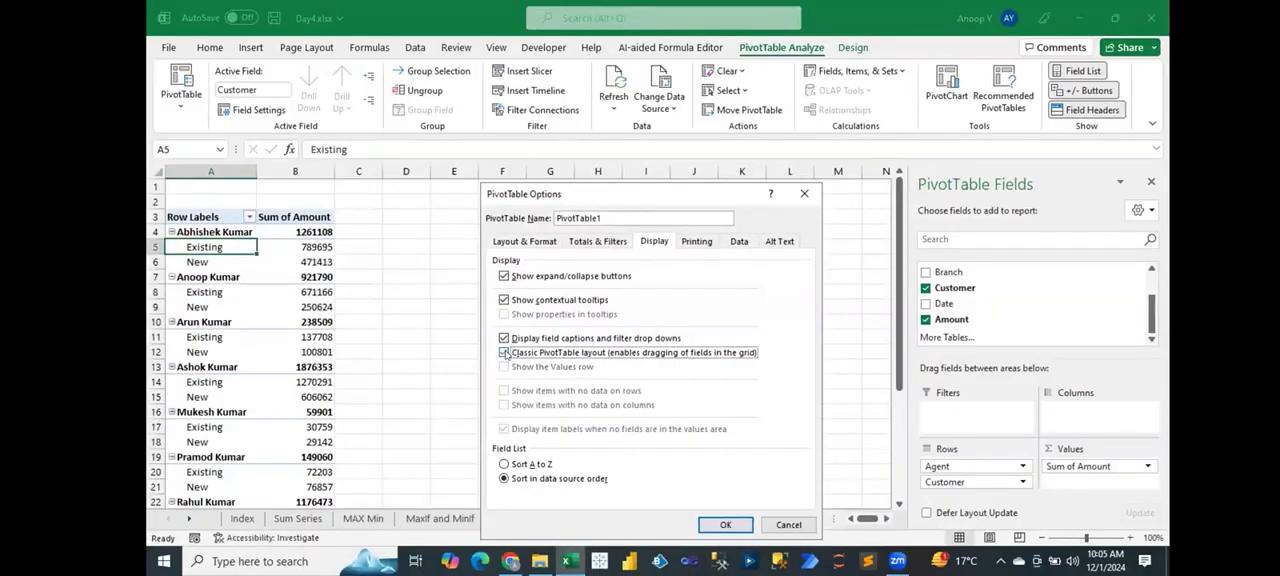
click(726, 525)
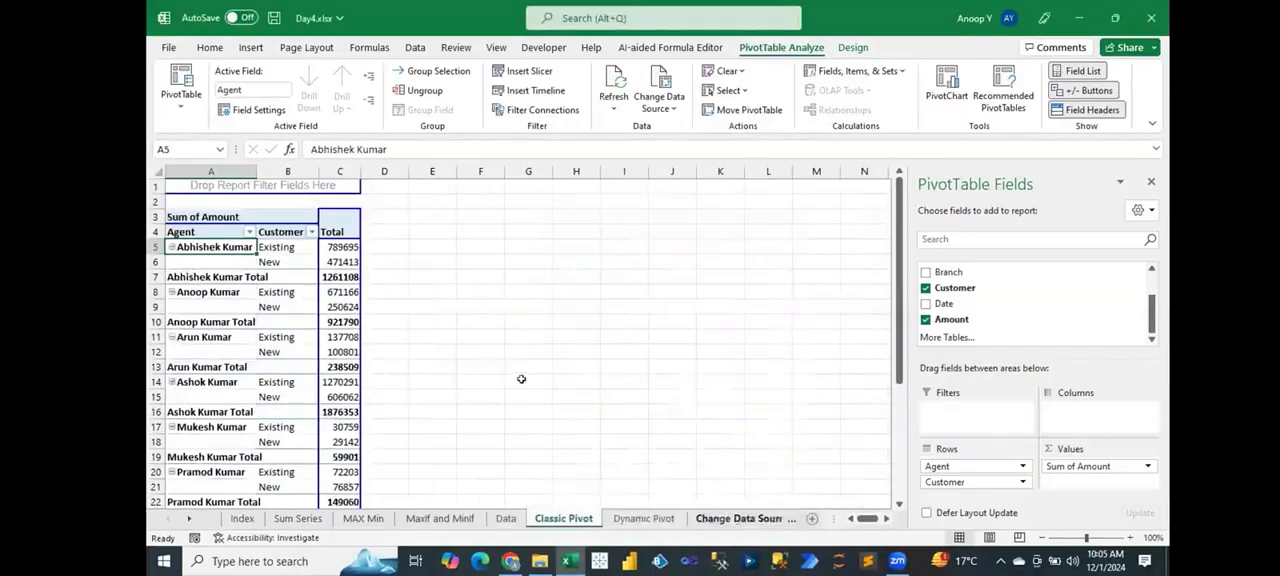
double_click(249, 168)
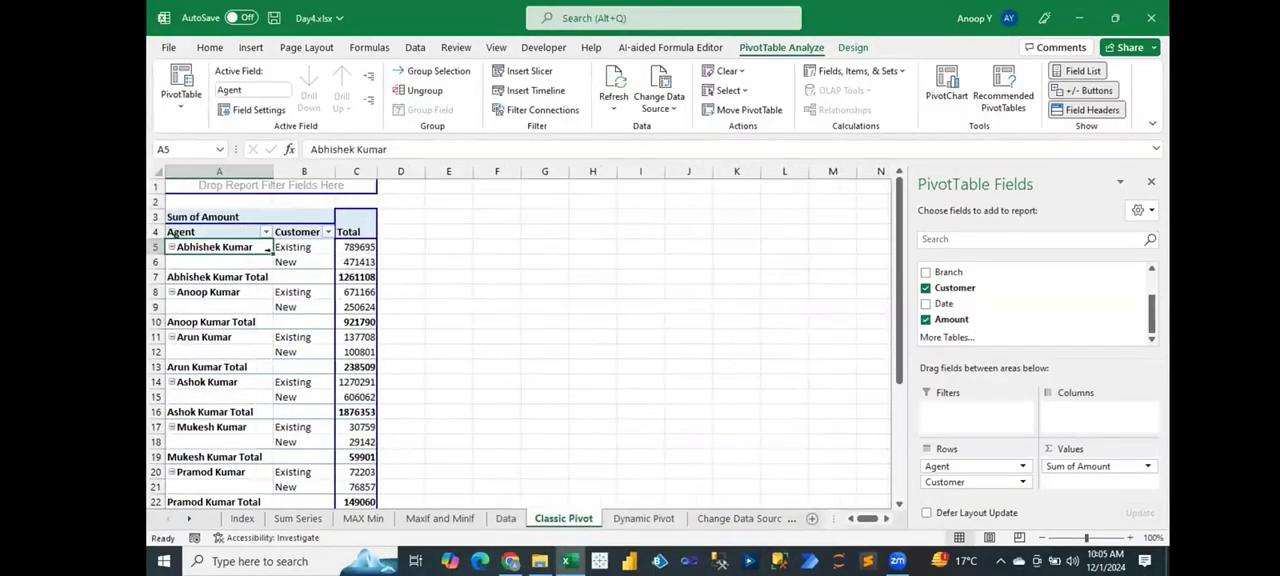
Step: Remove the Agent subtotals from the PivotTable
click(240, 275)
right_click(242, 277)
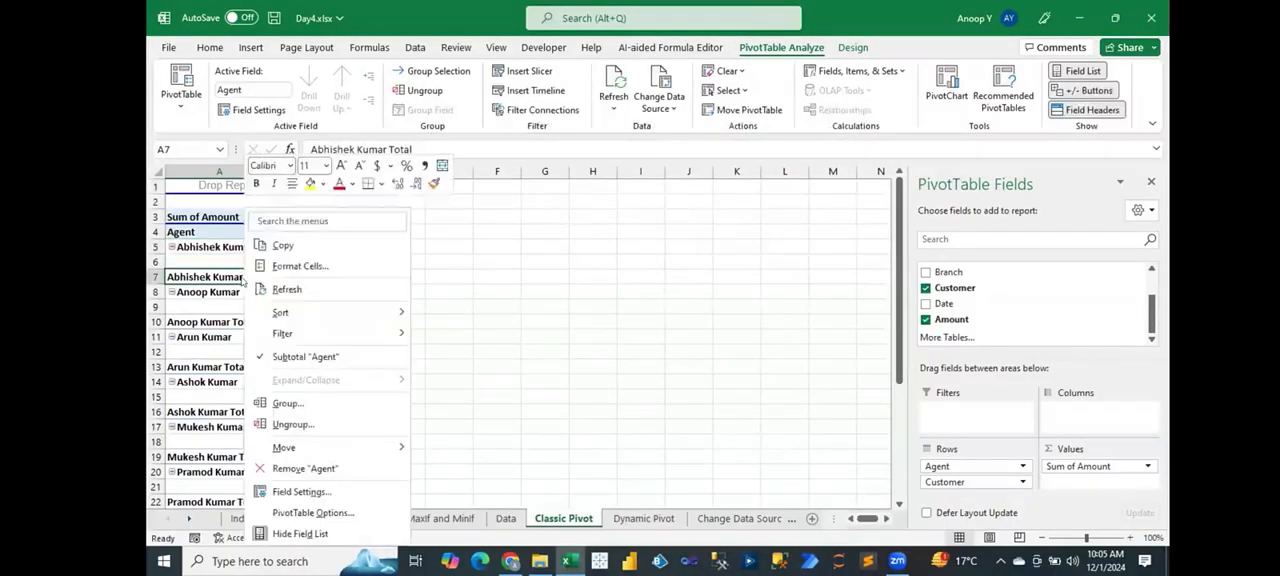
click(310, 357)
Step: Disable the classic PivotTable layout option in the PivotTable's display options
click(358, 307)
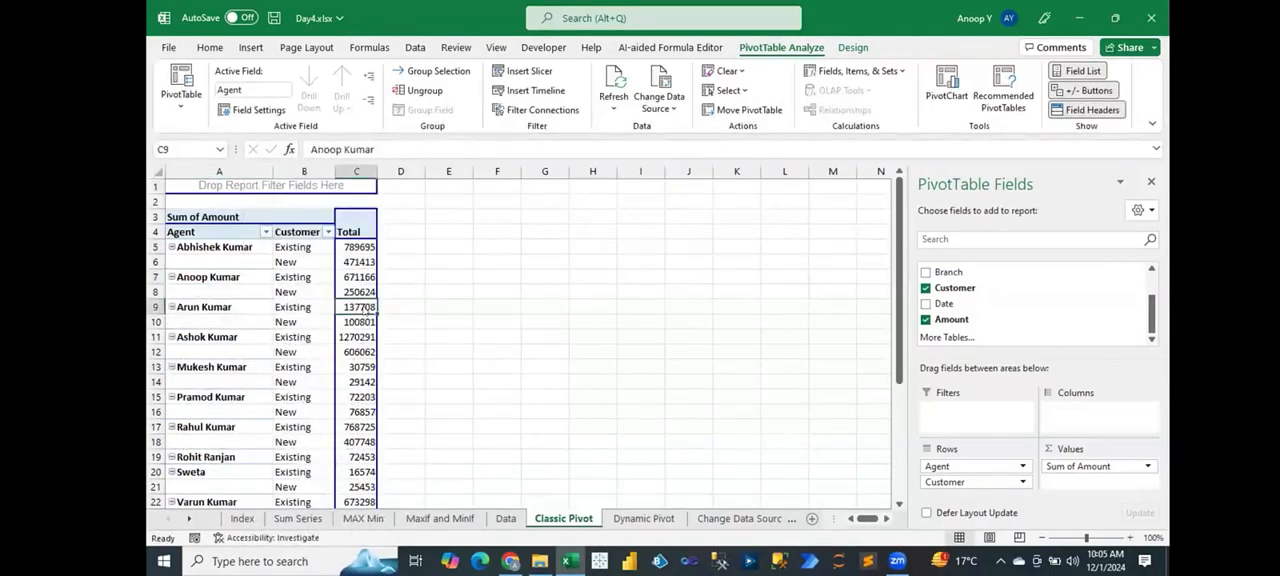
right_click(360, 308)
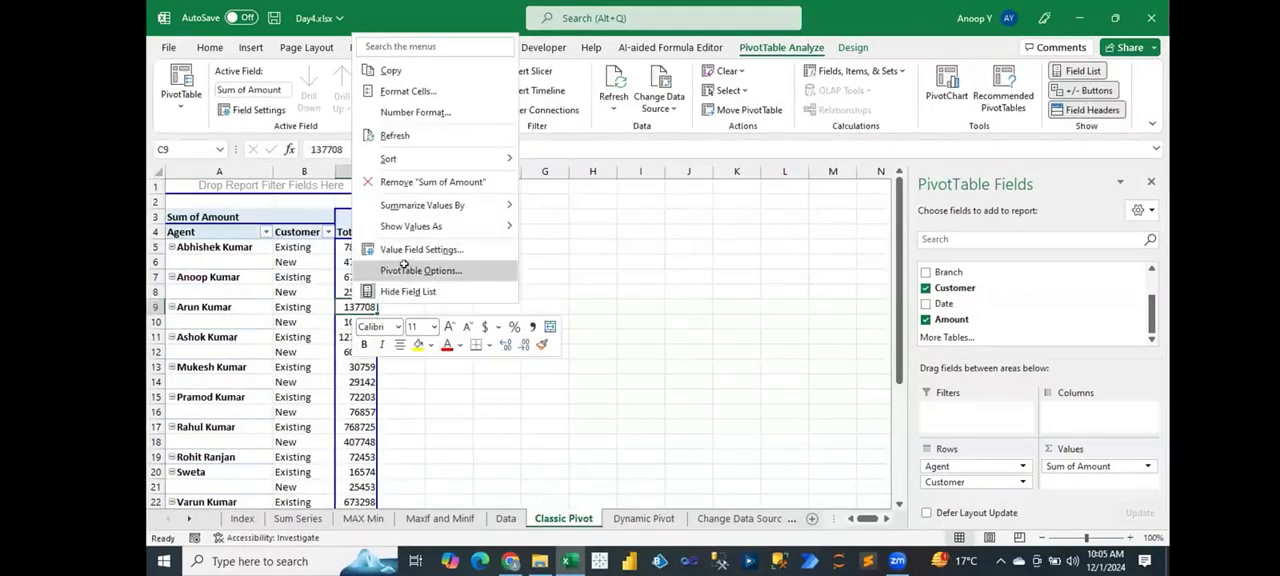
click(404, 268)
click(410, 137)
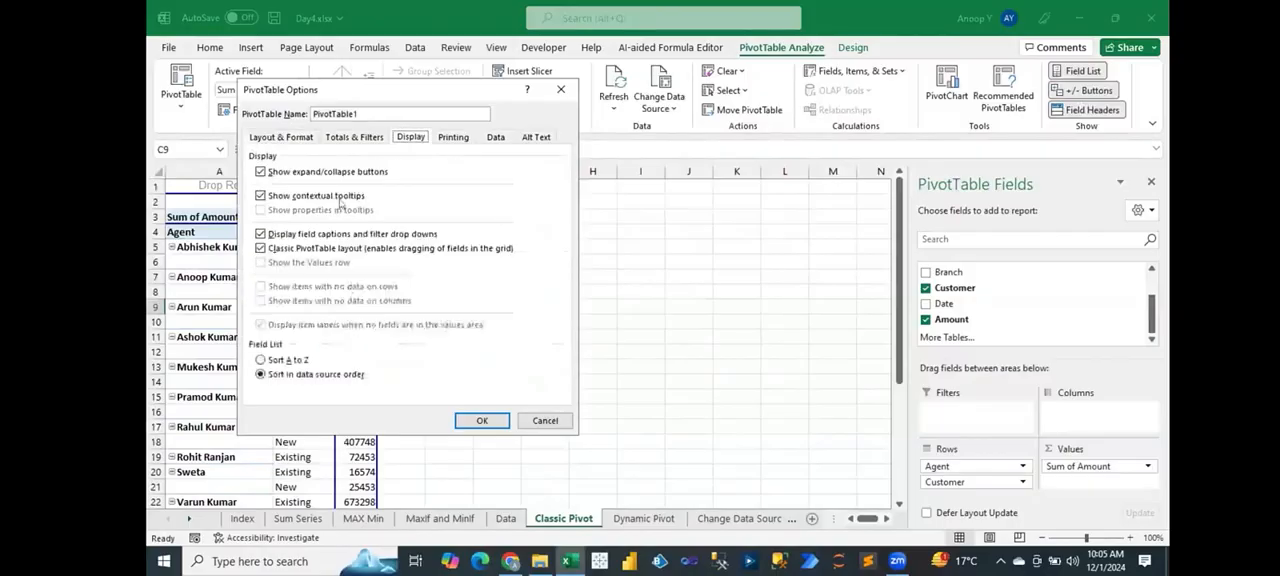
click(261, 248)
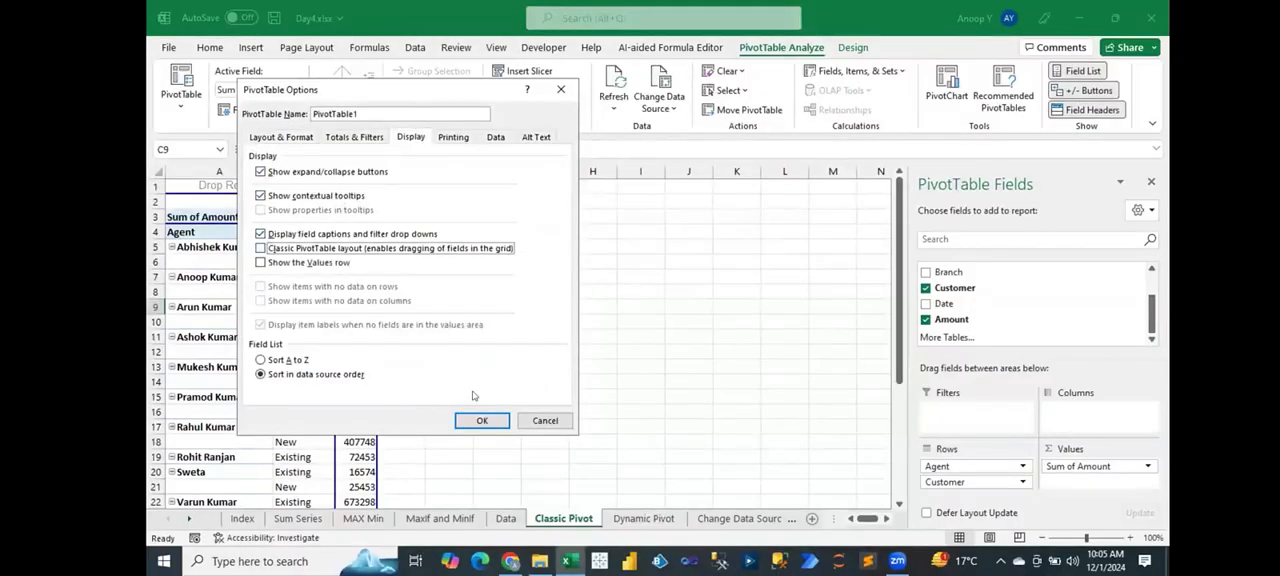
click(482, 420)
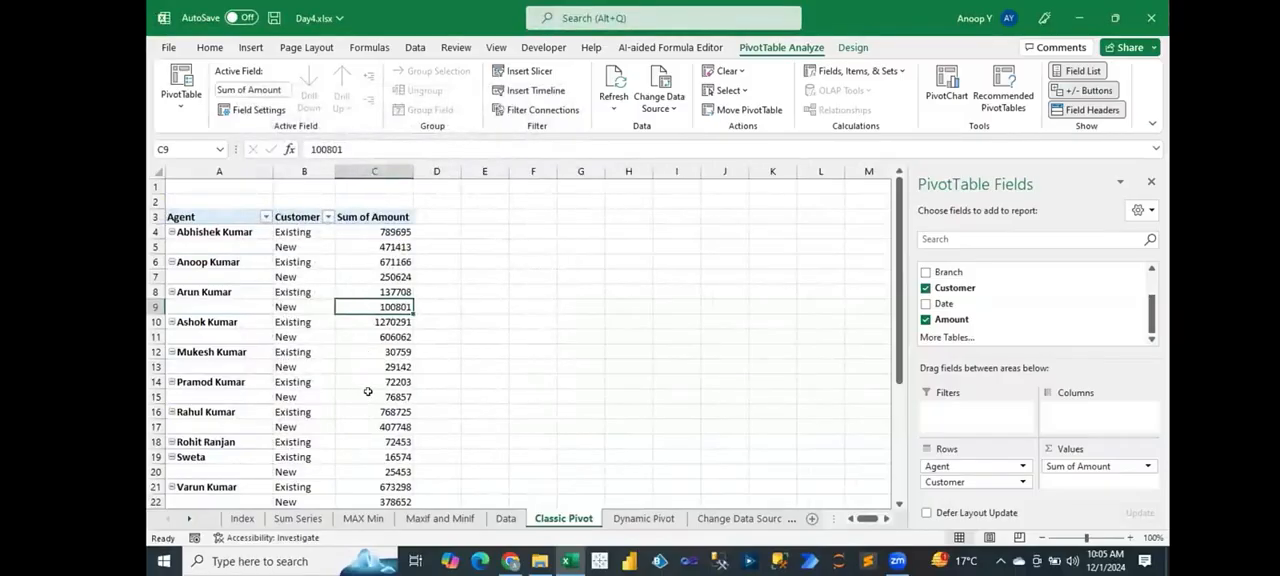
Step: Examine the Agent column's labels and blank cells beside each agent's Existing and New customer rows in the PivotTable
mouse_move(368, 391)
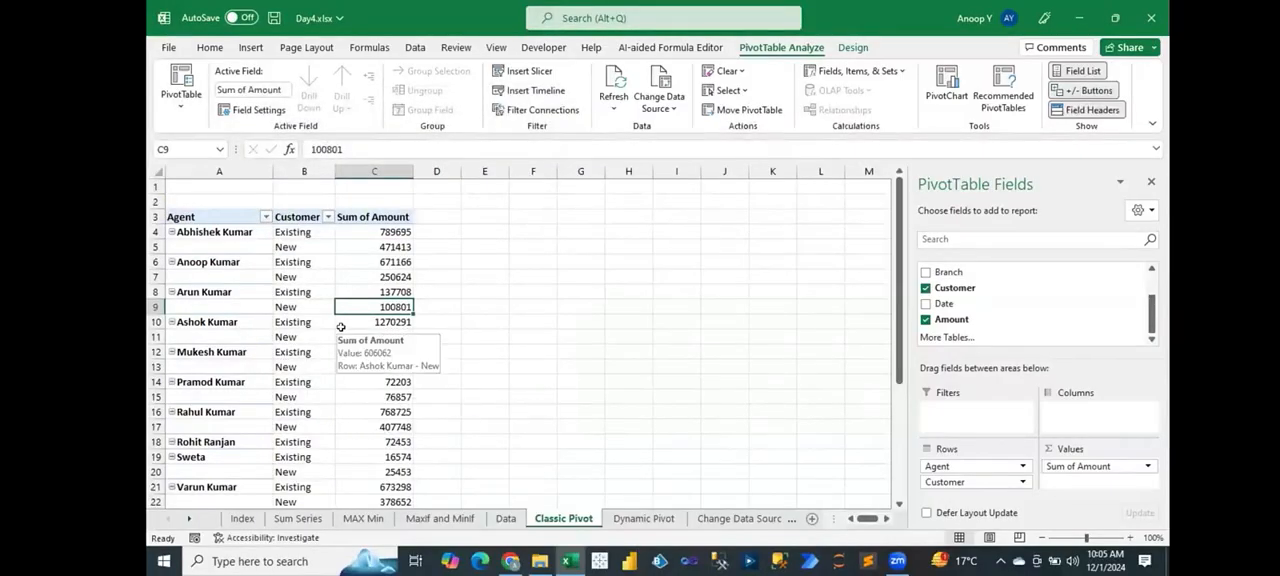
mouse_move(310, 292)
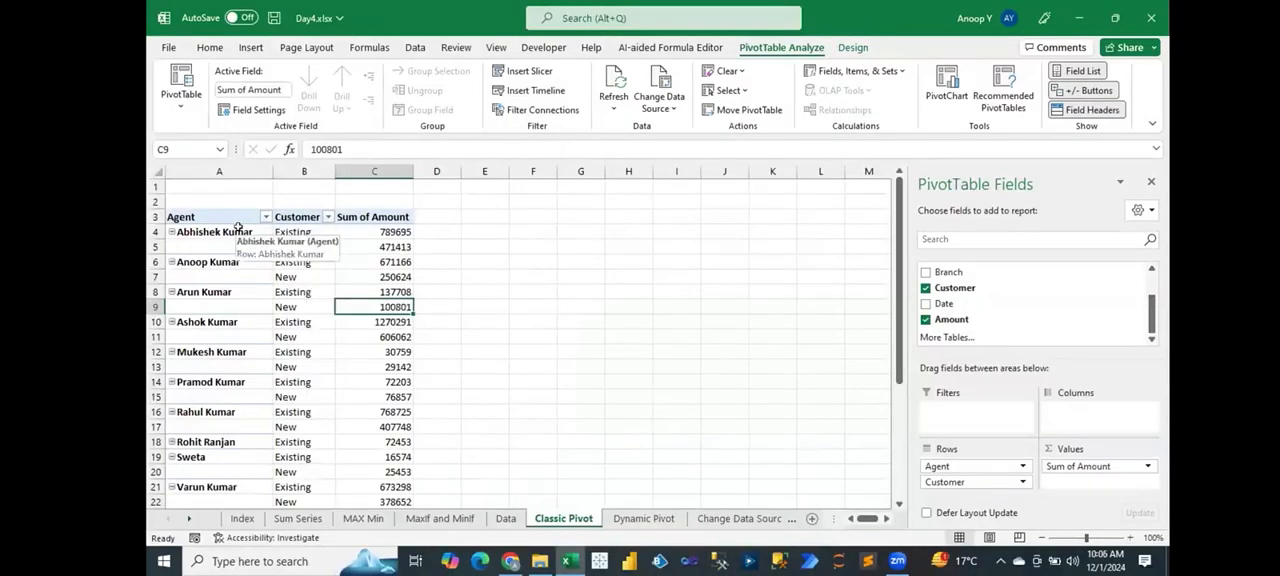
drag(302, 232, 298, 247)
mouse_move(454, 261)
mouse_down()
mouse_move(490, 270)
mouse_move(440, 248)
mouse_up()
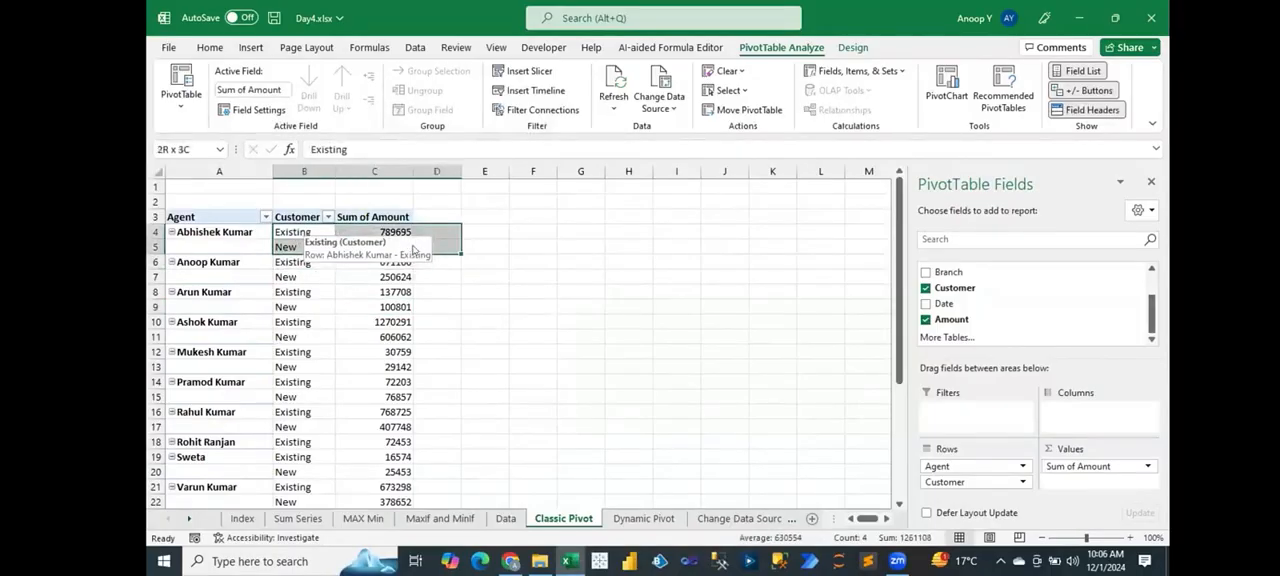
click(405, 366)
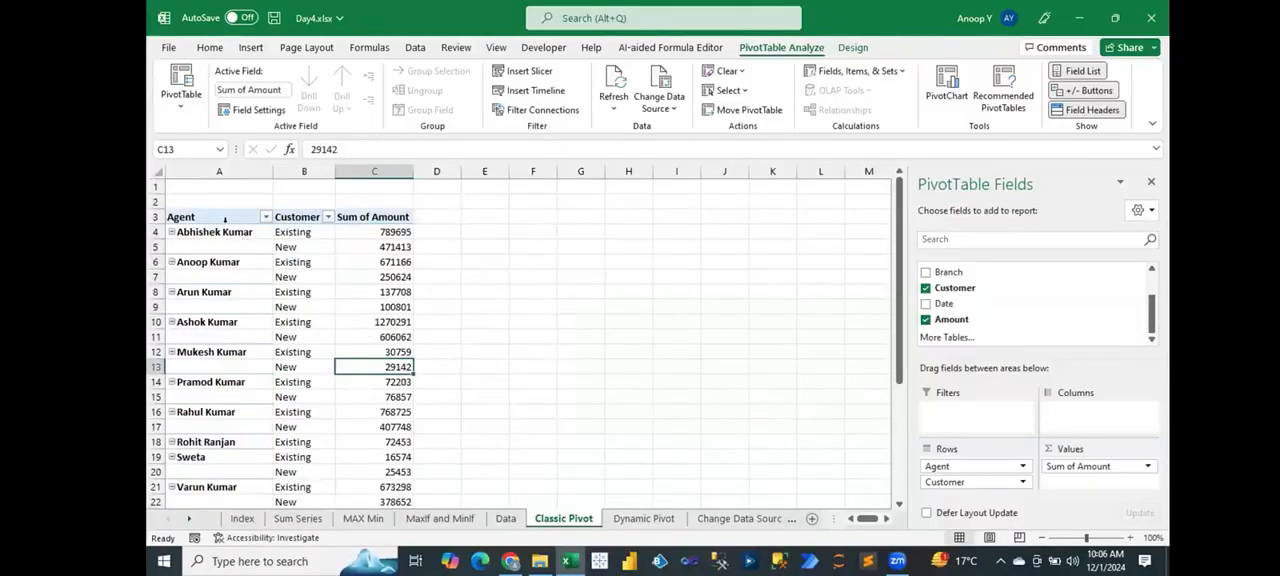
drag(220, 232, 222, 244)
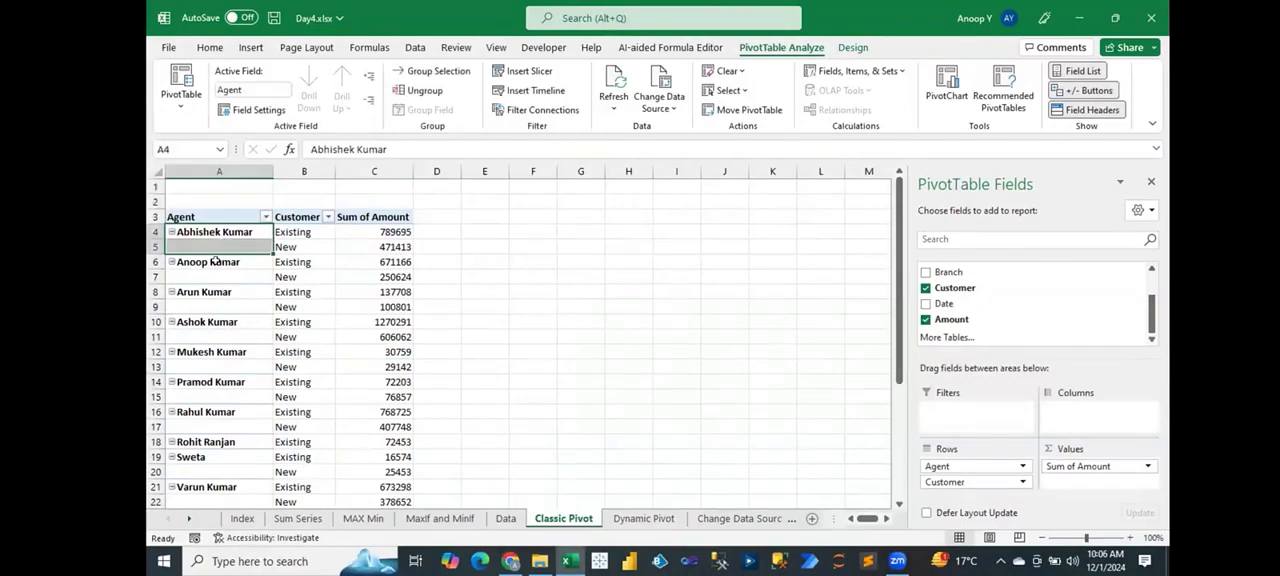
click(214, 264)
drag(215, 267, 226, 275)
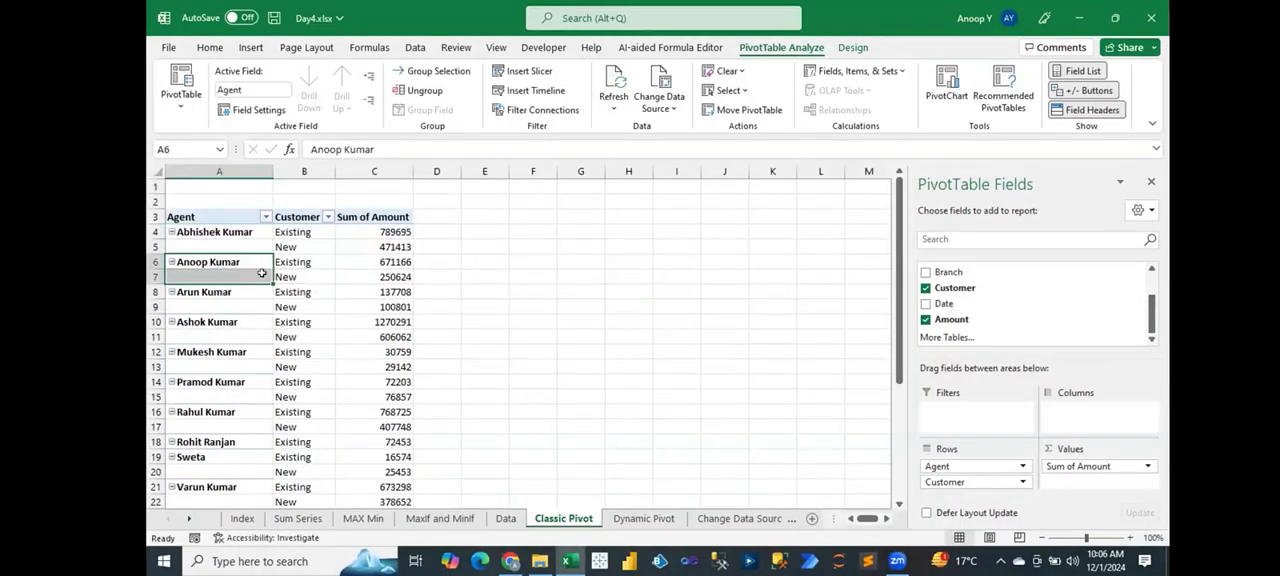
click(222, 246)
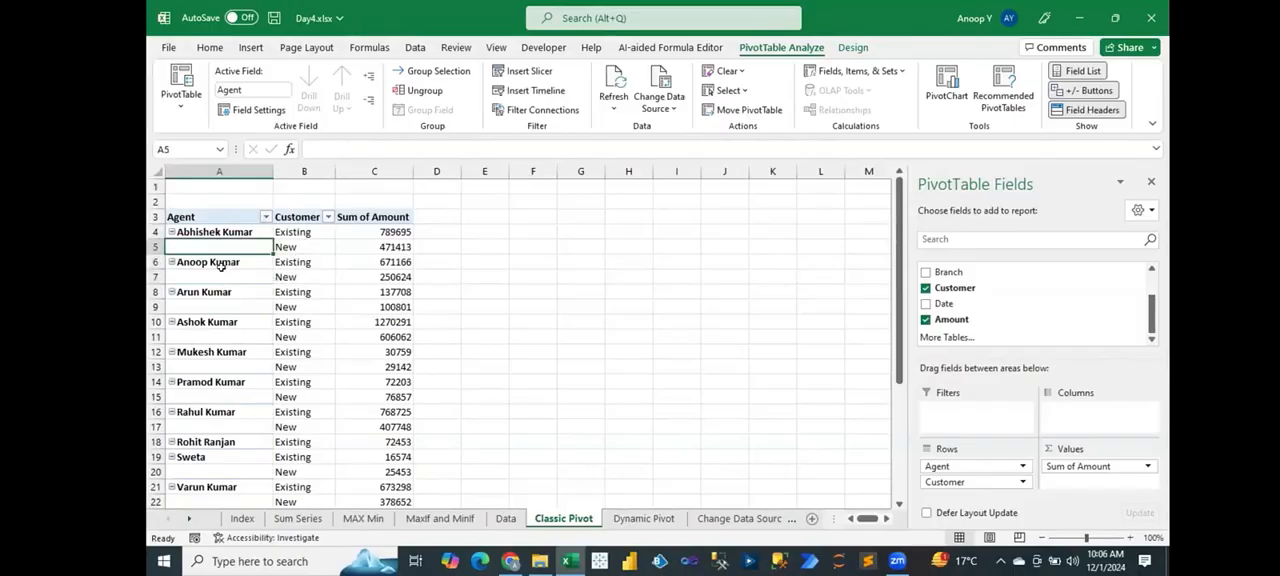
click(217, 271)
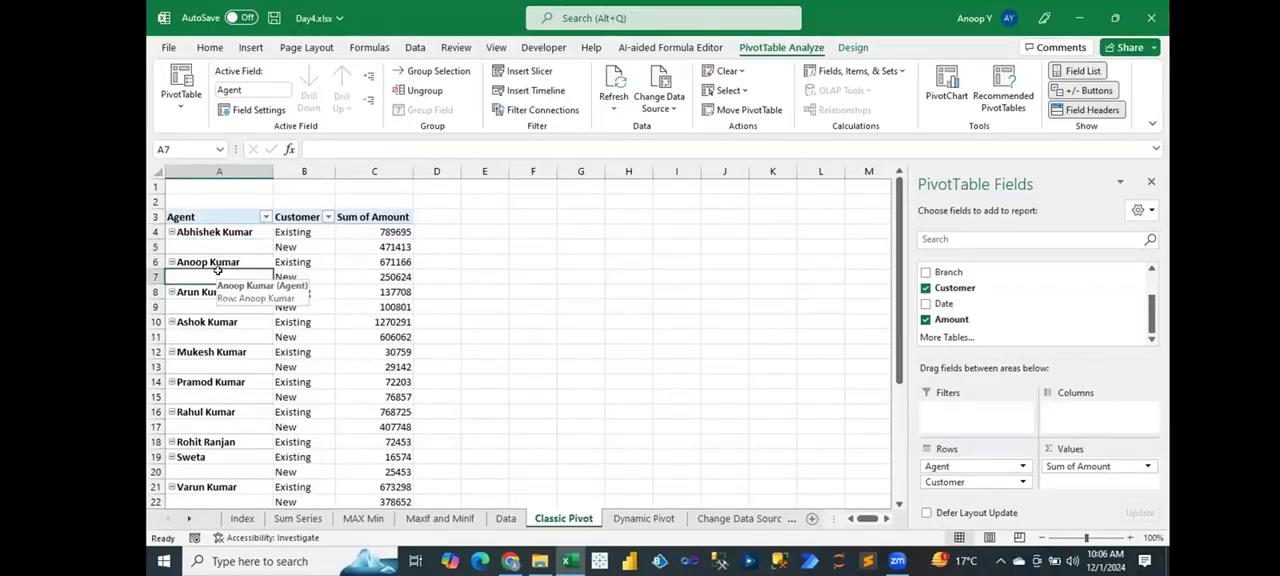
Step: Set the PivotTable's report layout to repeat all item labels in the Agent column
click(216, 246)
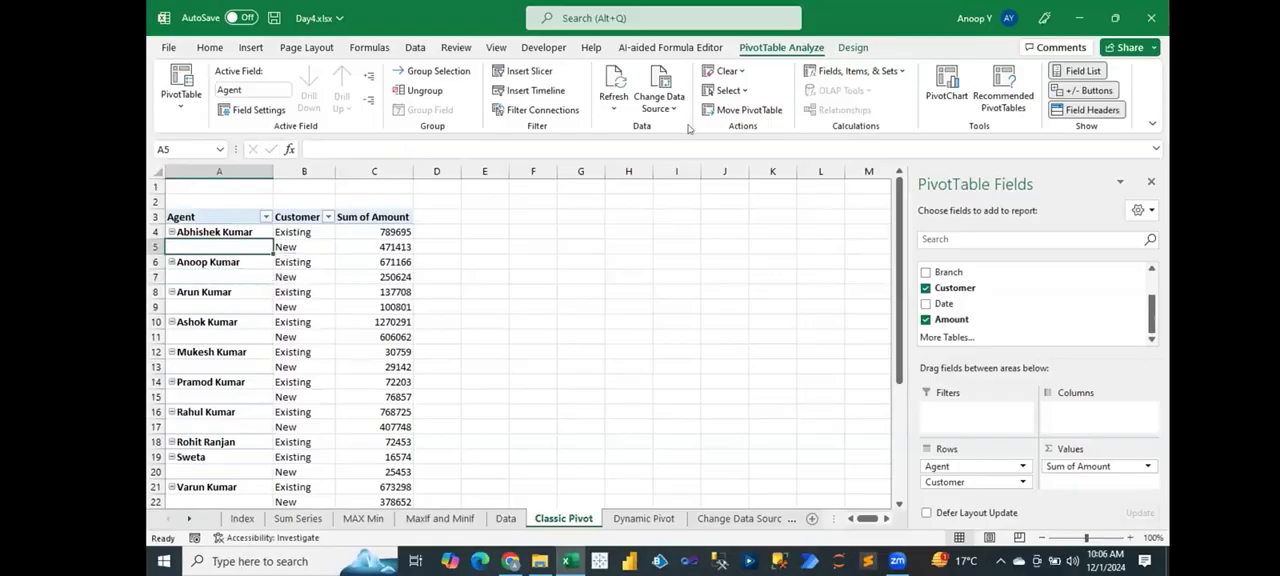
click(853, 47)
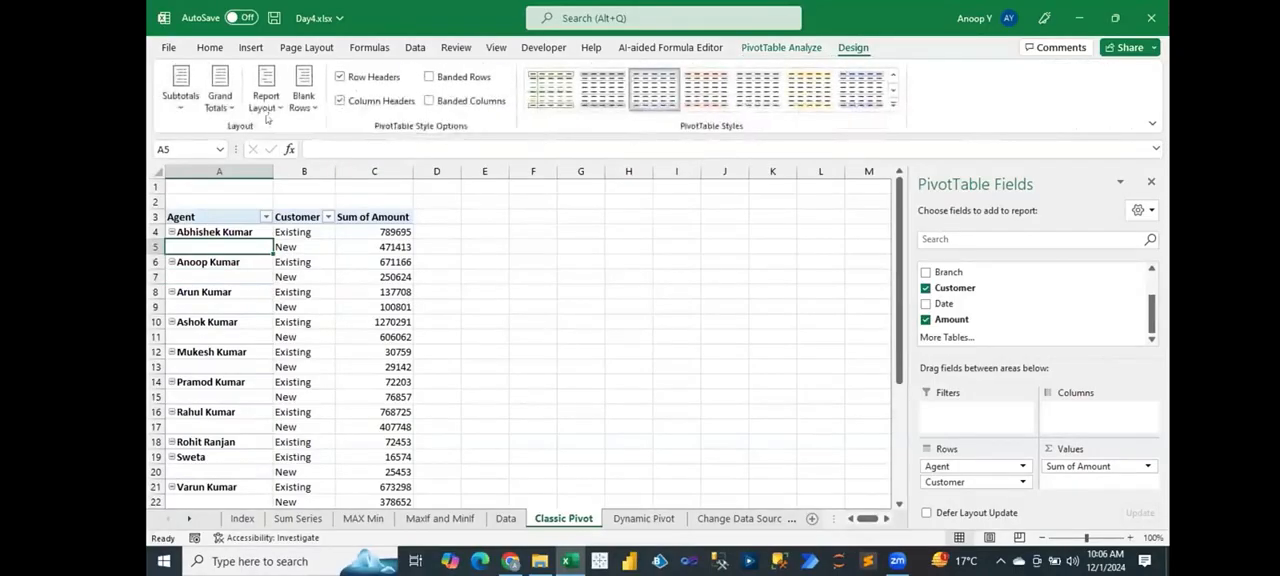
click(268, 104)
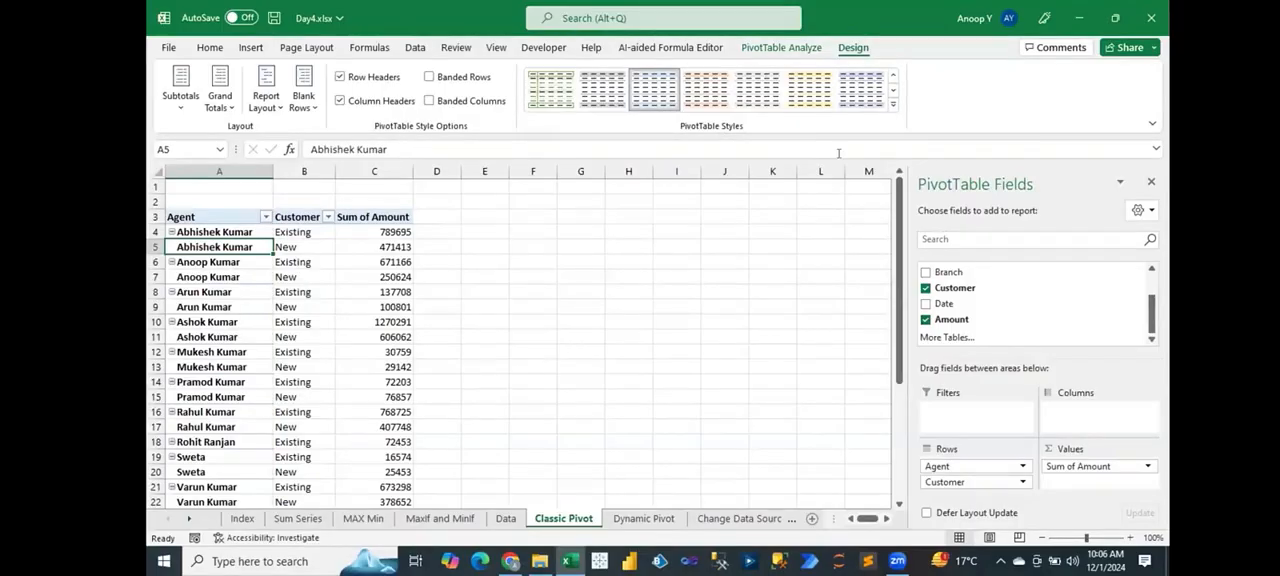
Step: Preview the medium and dark PivotTable styles on the table without applying one
click(892, 107)
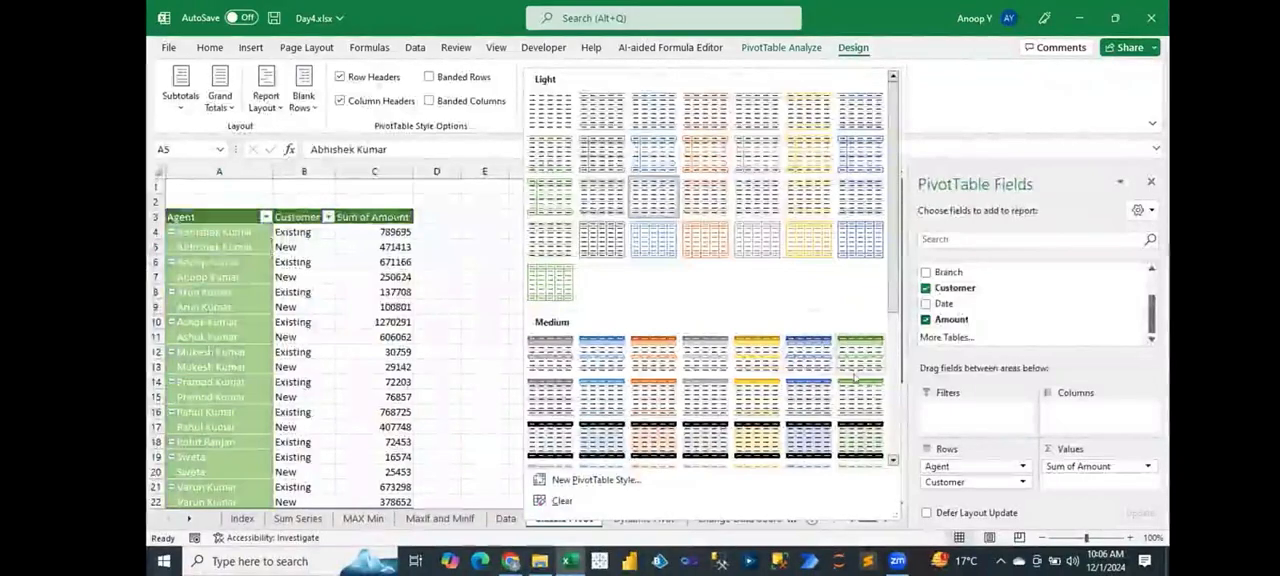
scroll(862, 318, down, 5)
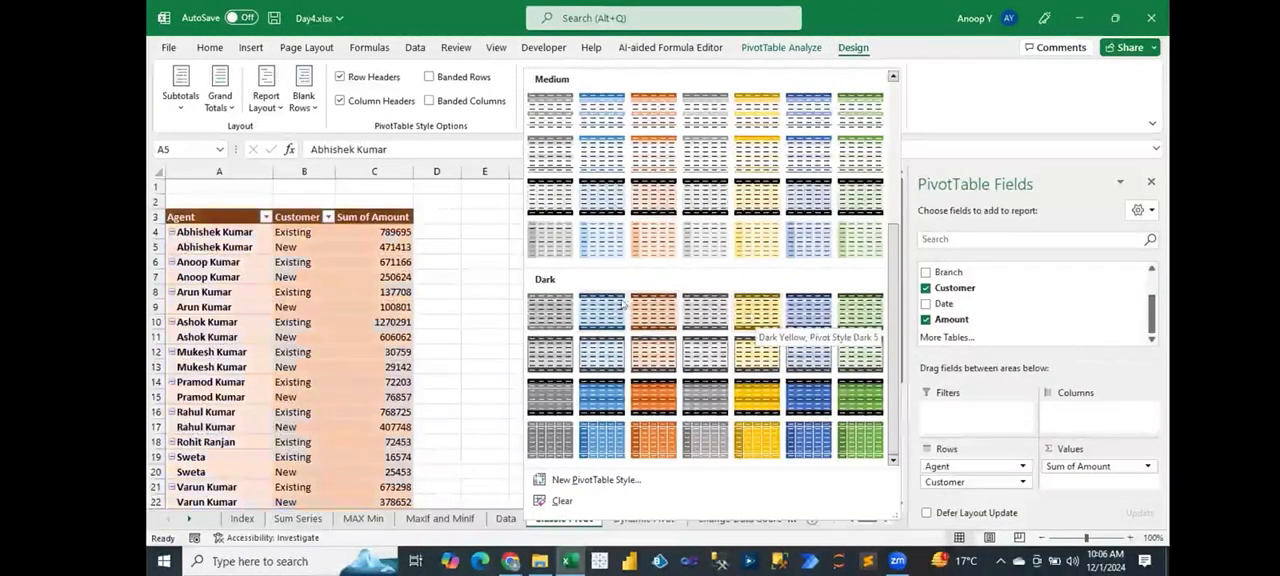
click(431, 214)
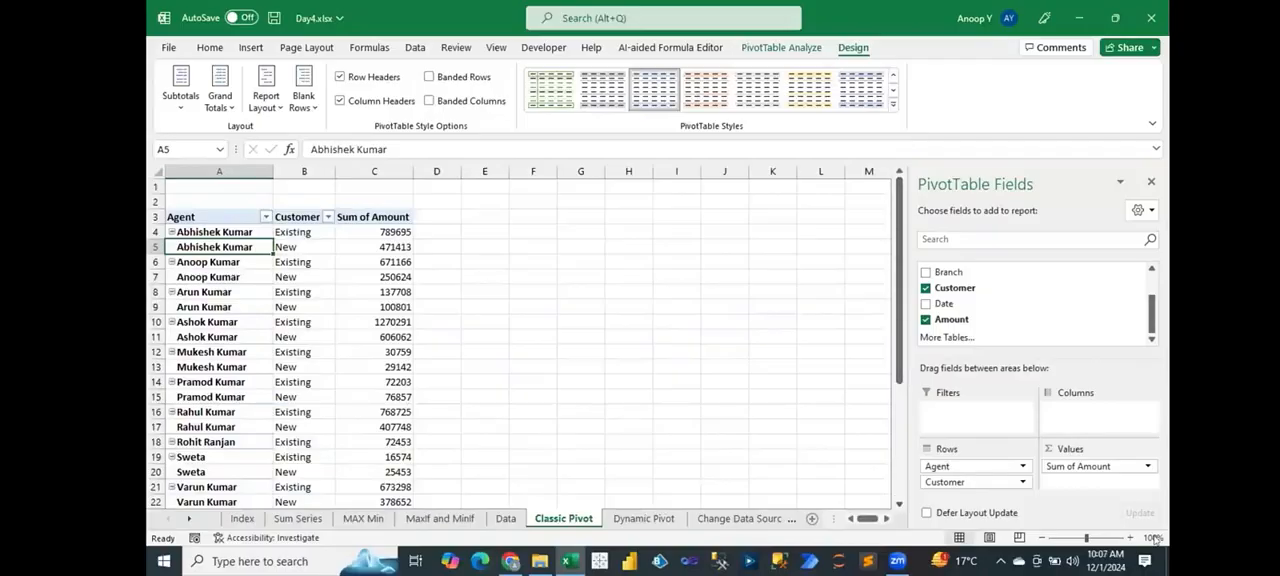
Step: Collapse the second agent's customer rows in the PivotTable and expand them again
click(1133, 537)
click(1133, 537)
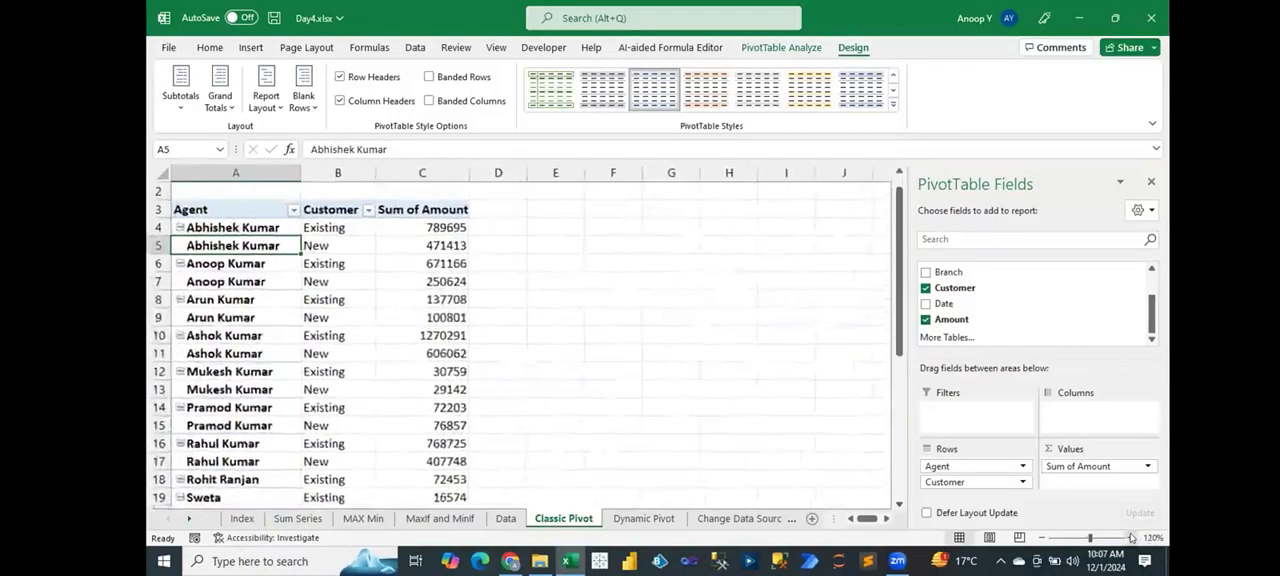
click(1133, 537)
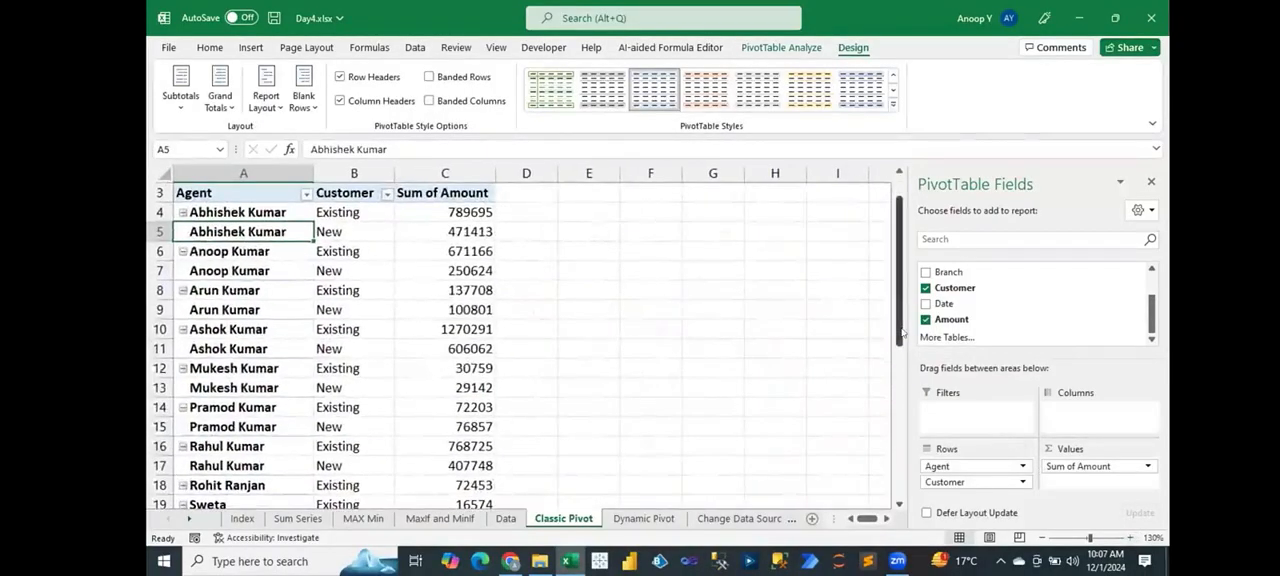
drag(897, 330, 897, 314)
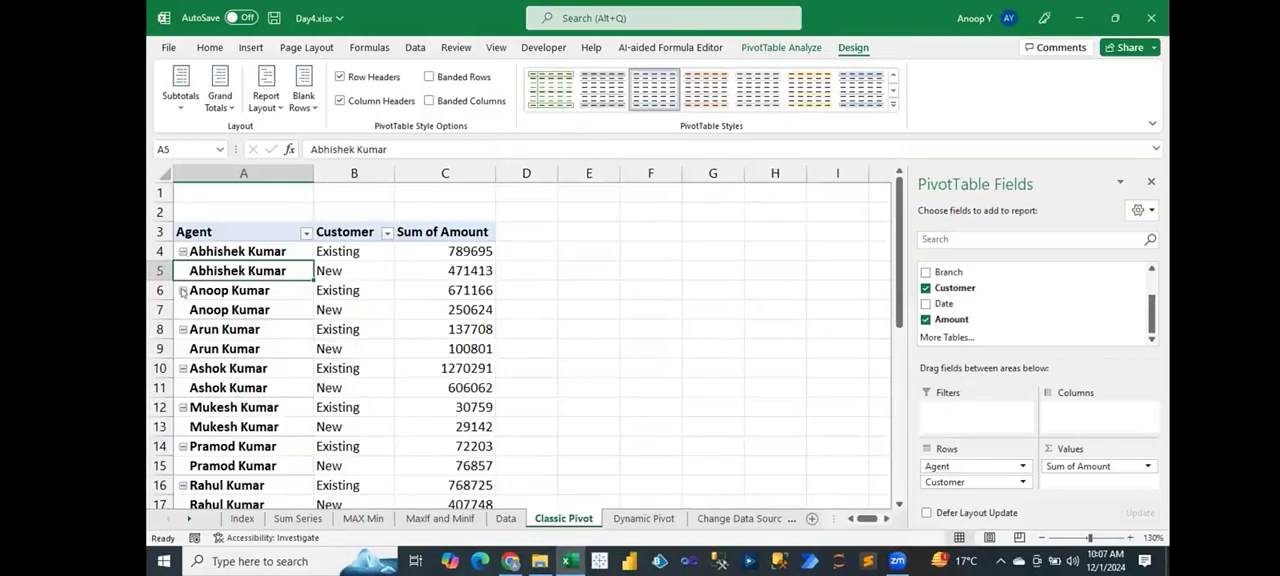
click(182, 290)
click(182, 290)
click(182, 290)
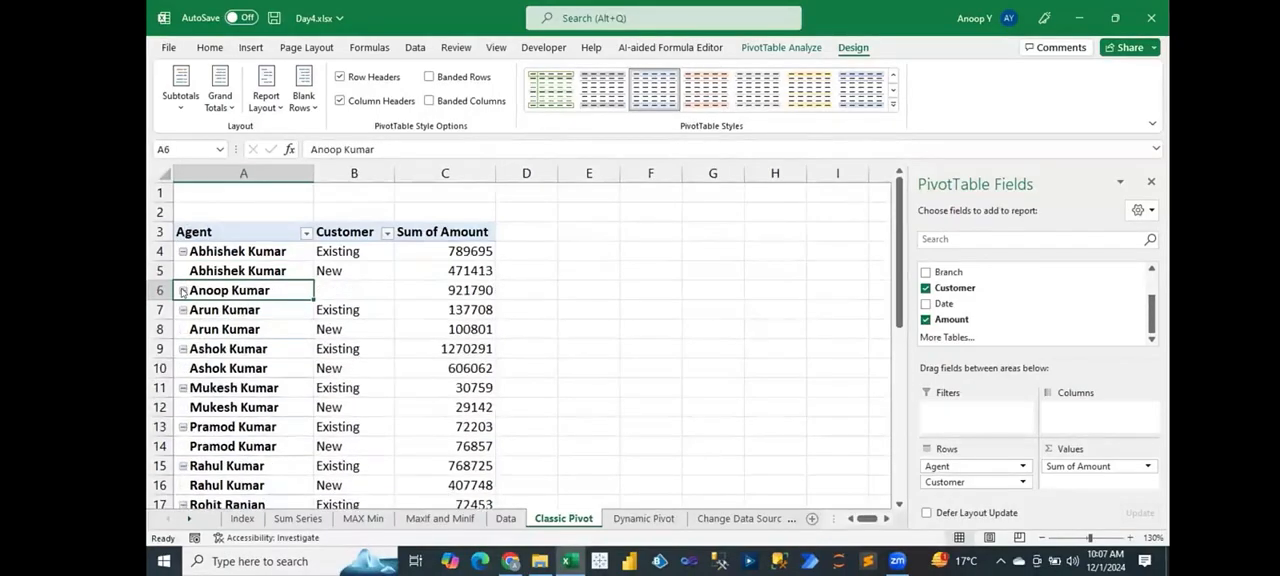
click(182, 290)
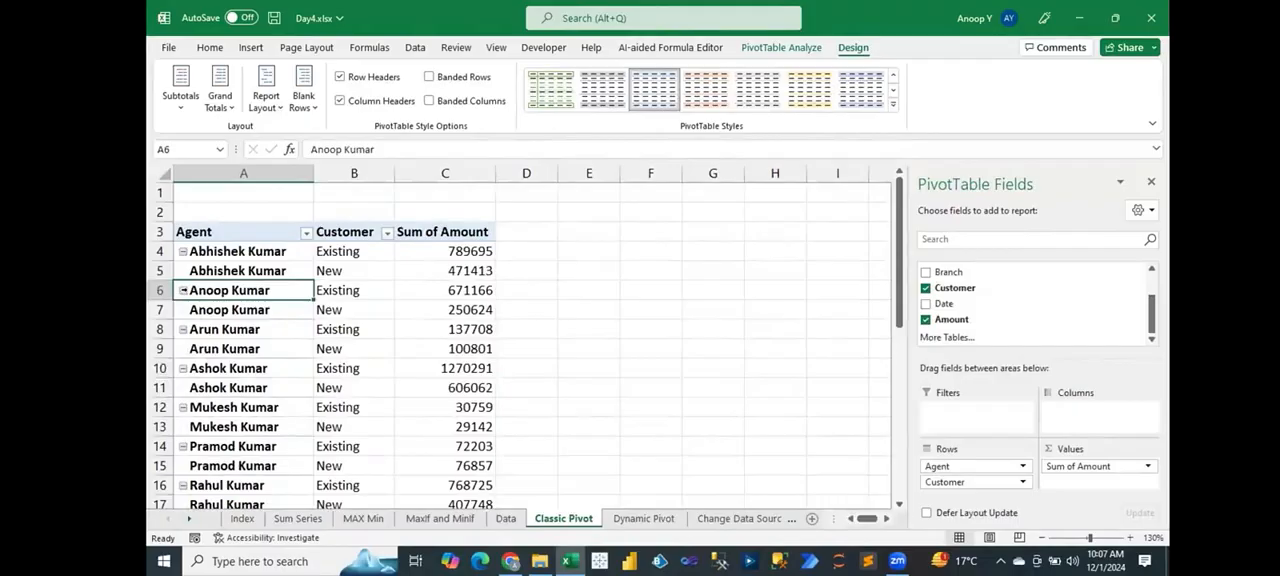
Step: Hide the expand/collapse buttons through the PivotTable's display options
right_click(226, 257)
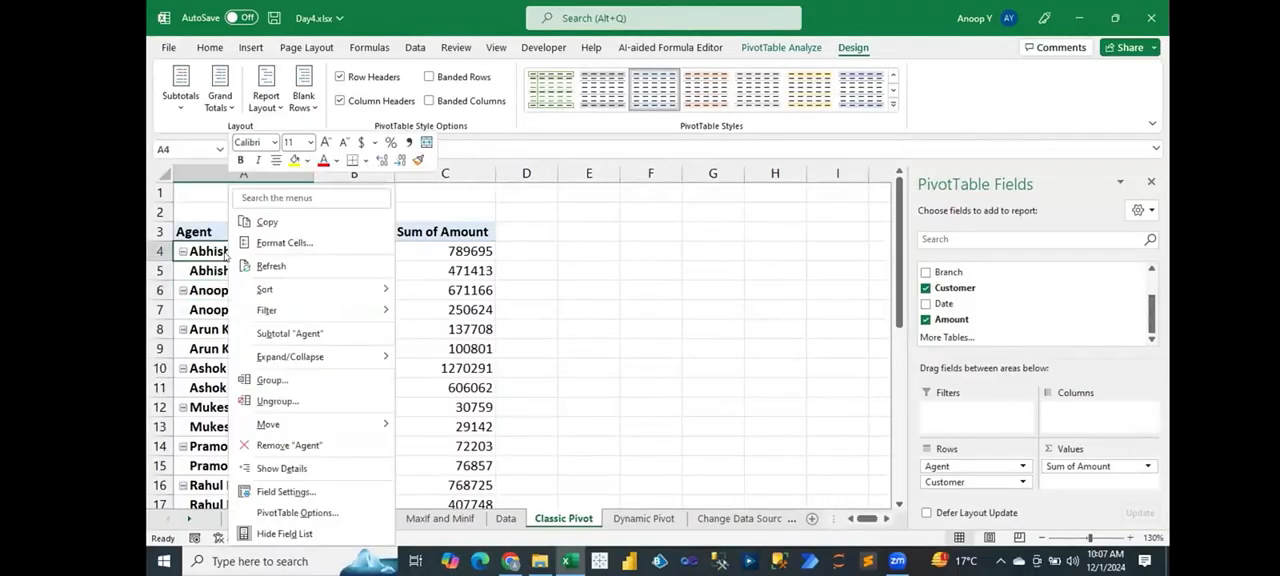
click(309, 514)
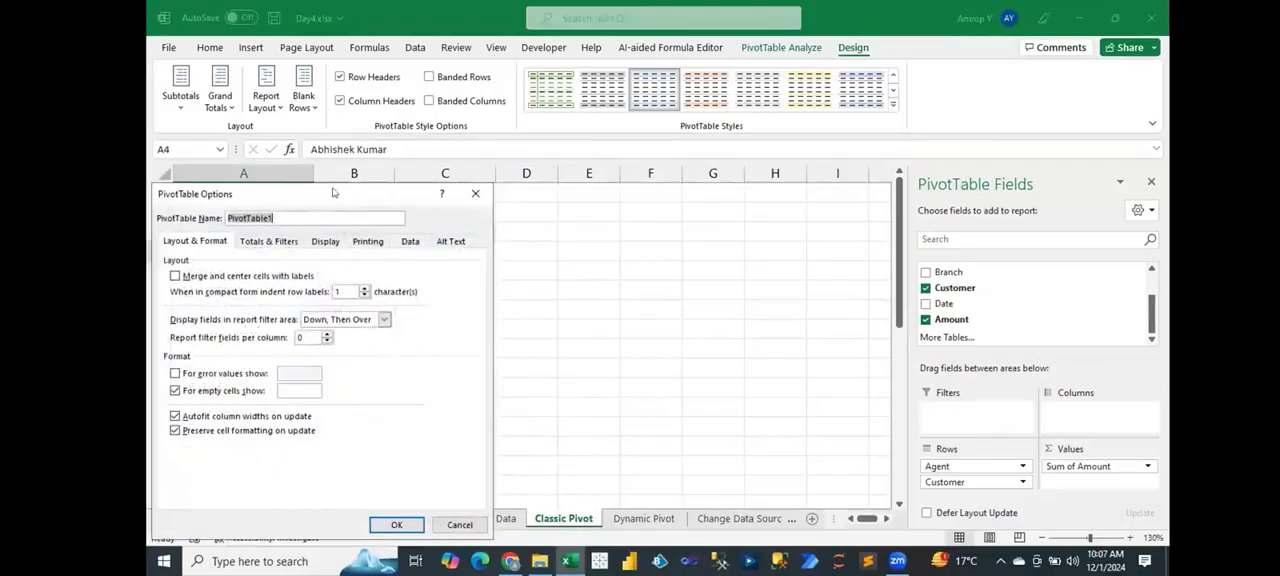
drag(339, 196, 662, 220)
click(646, 266)
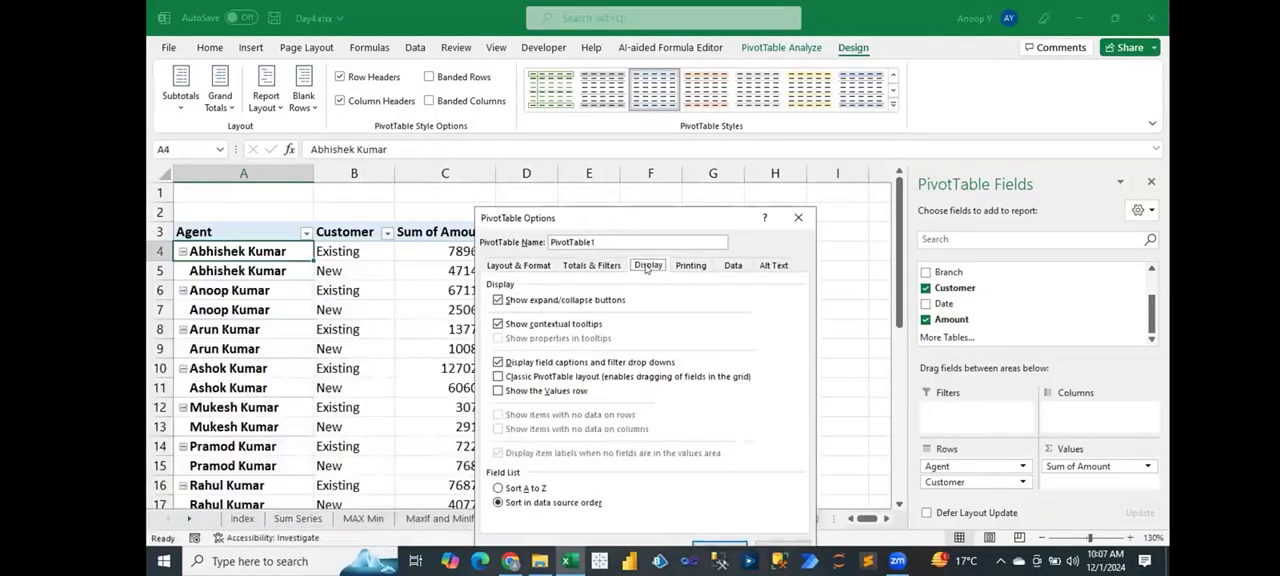
click(498, 301)
drag(556, 213, 556, 149)
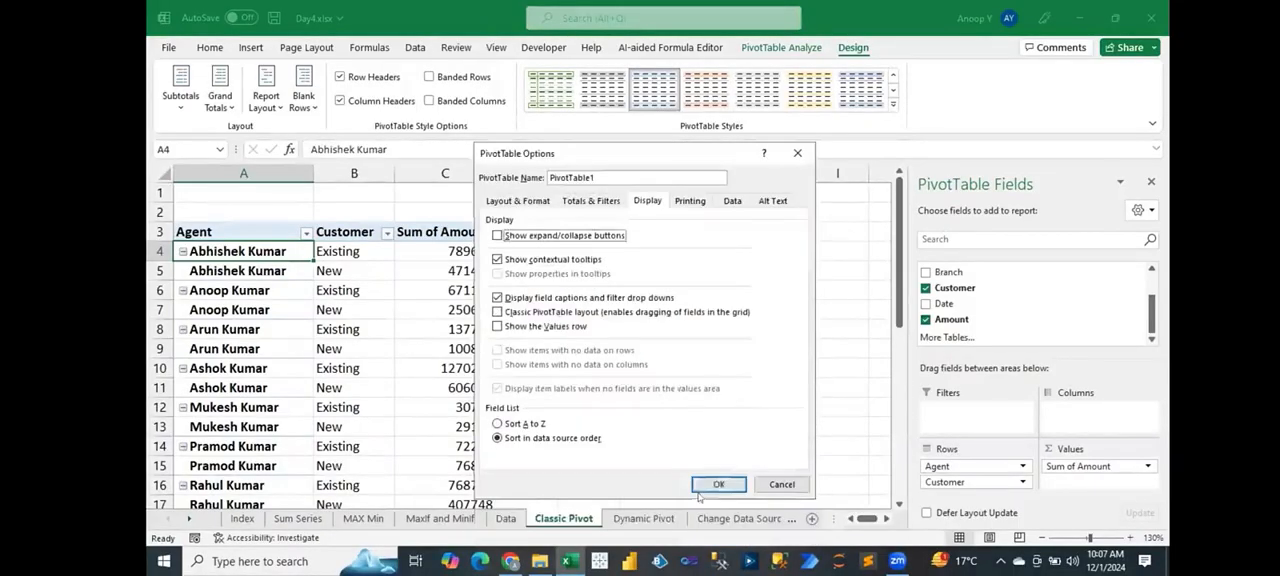
click(720, 484)
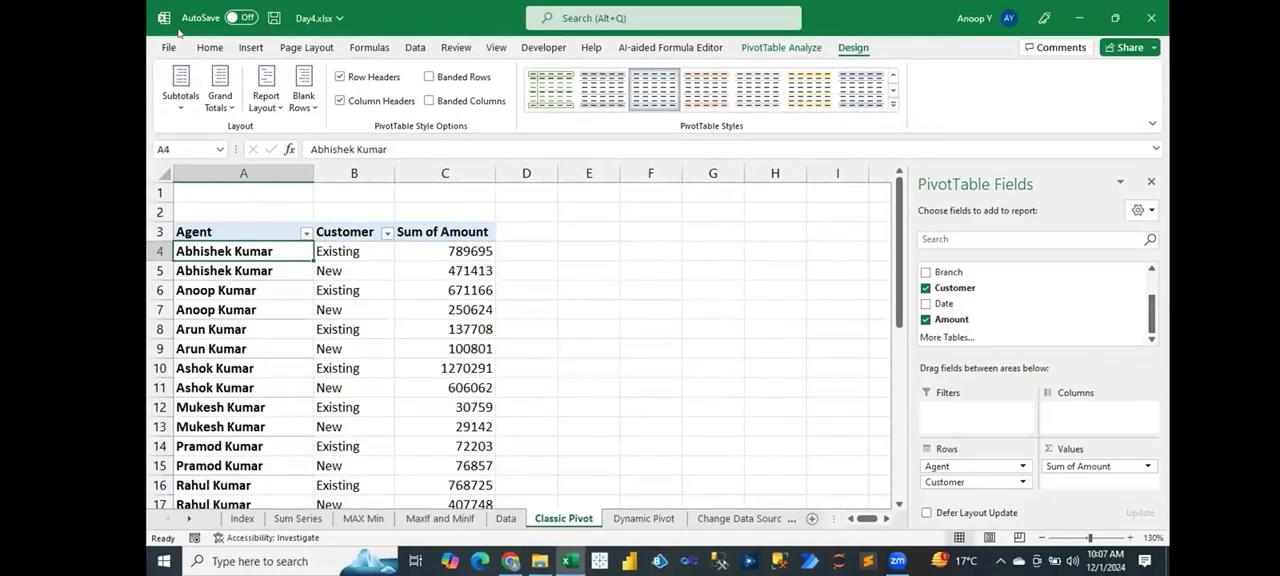
click(208, 47)
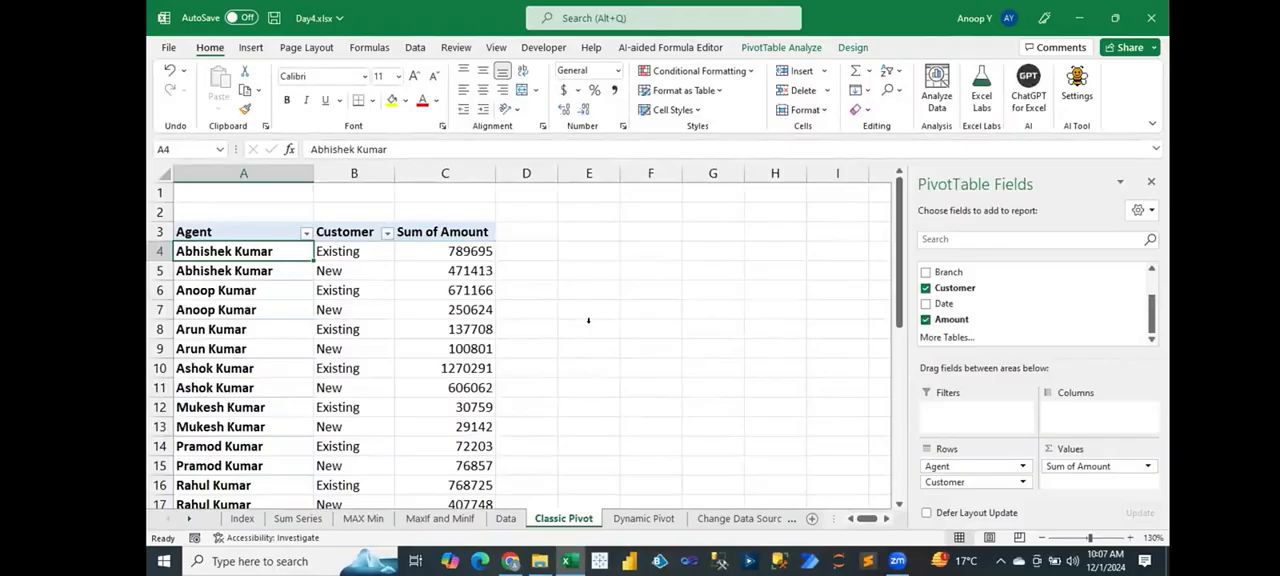
right_click(253, 252)
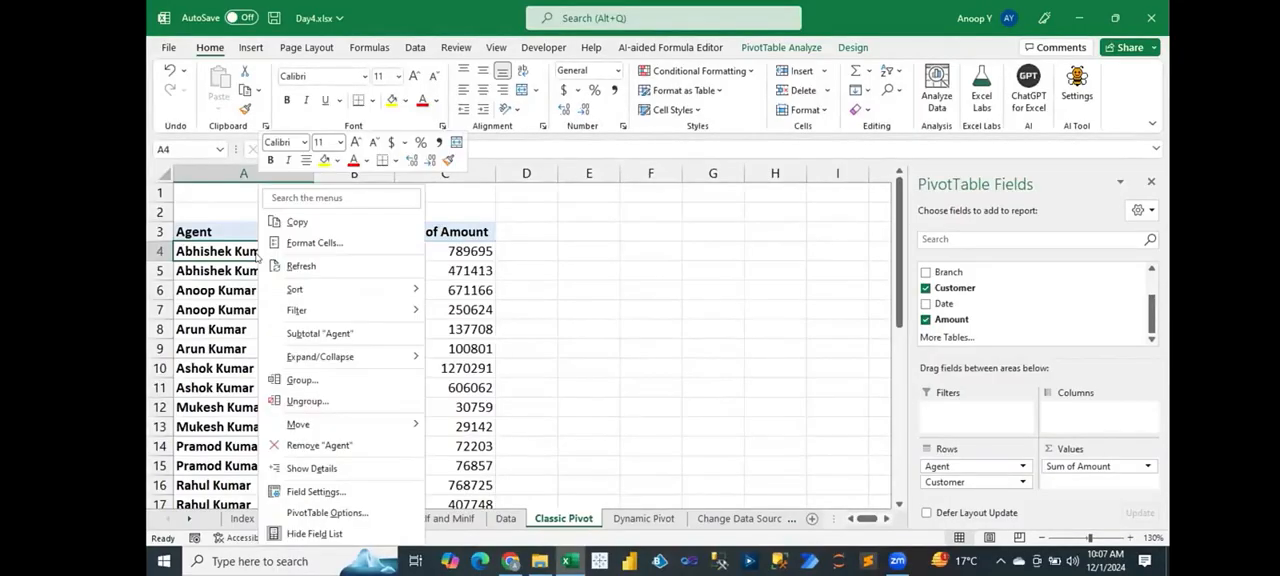
click(336, 513)
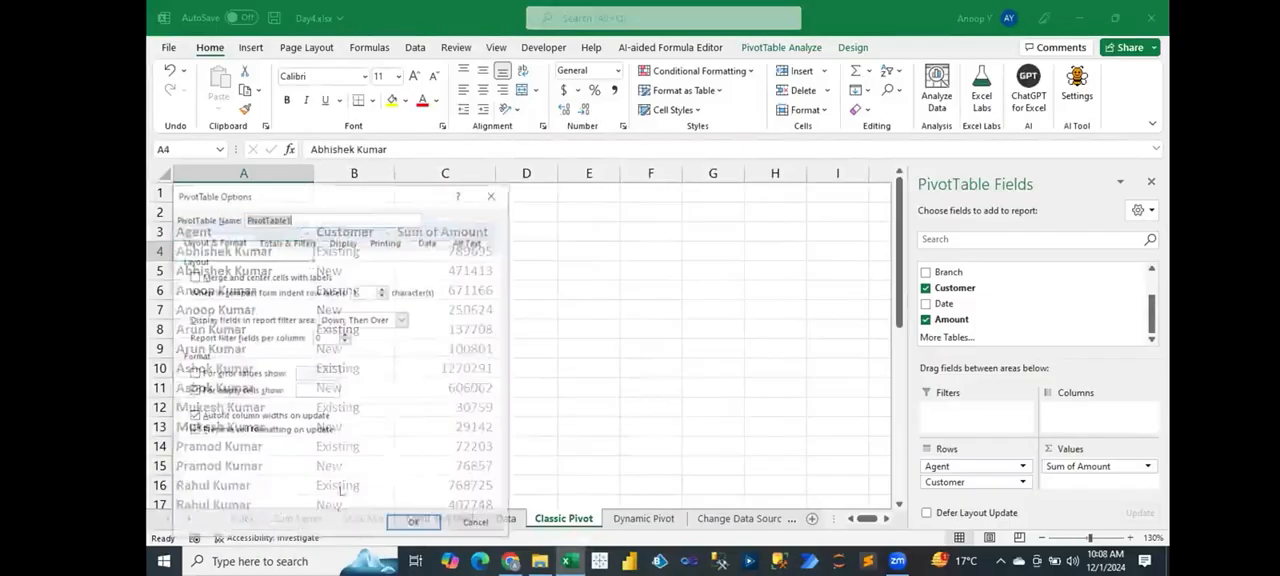
click(342, 239)
drag(337, 196, 618, 242)
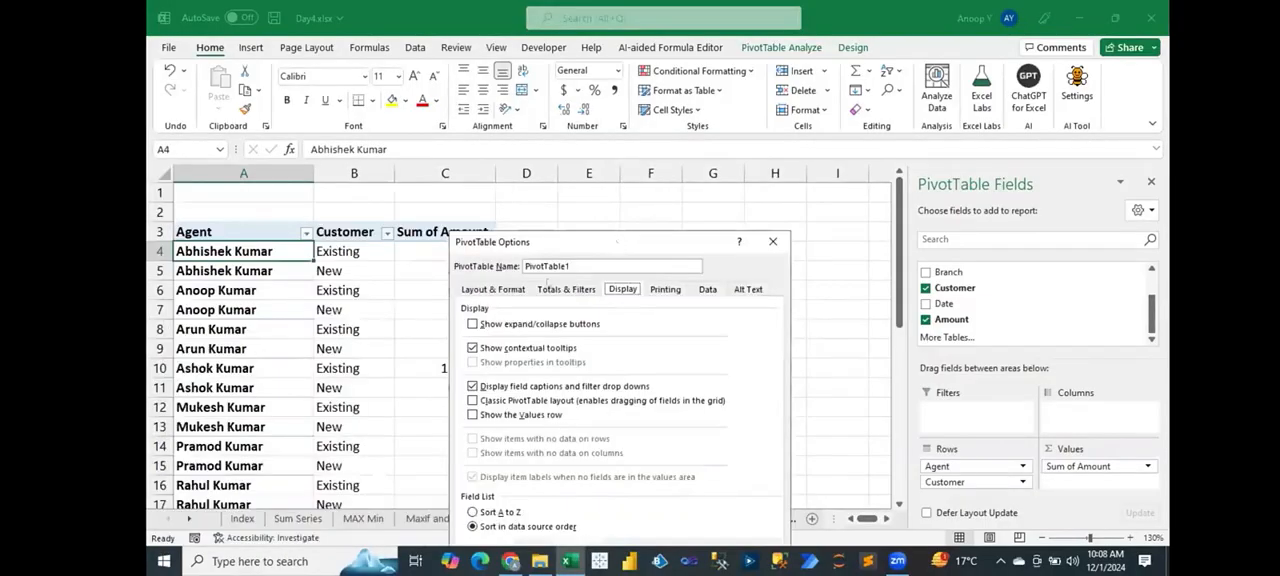
click(474, 325)
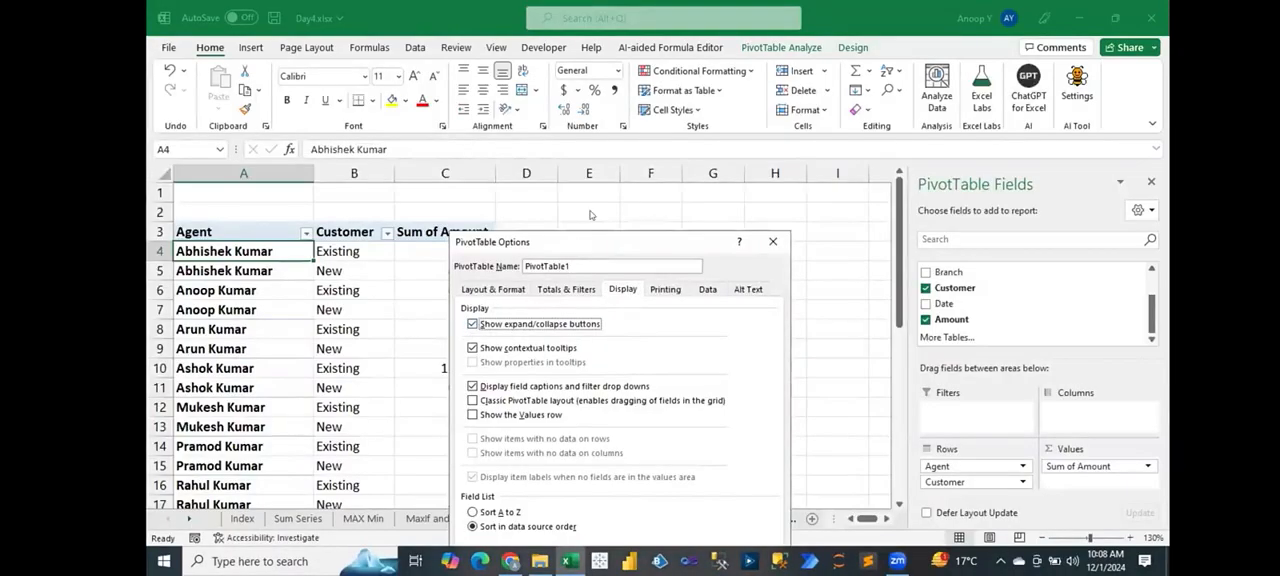
drag(586, 242, 660, 104)
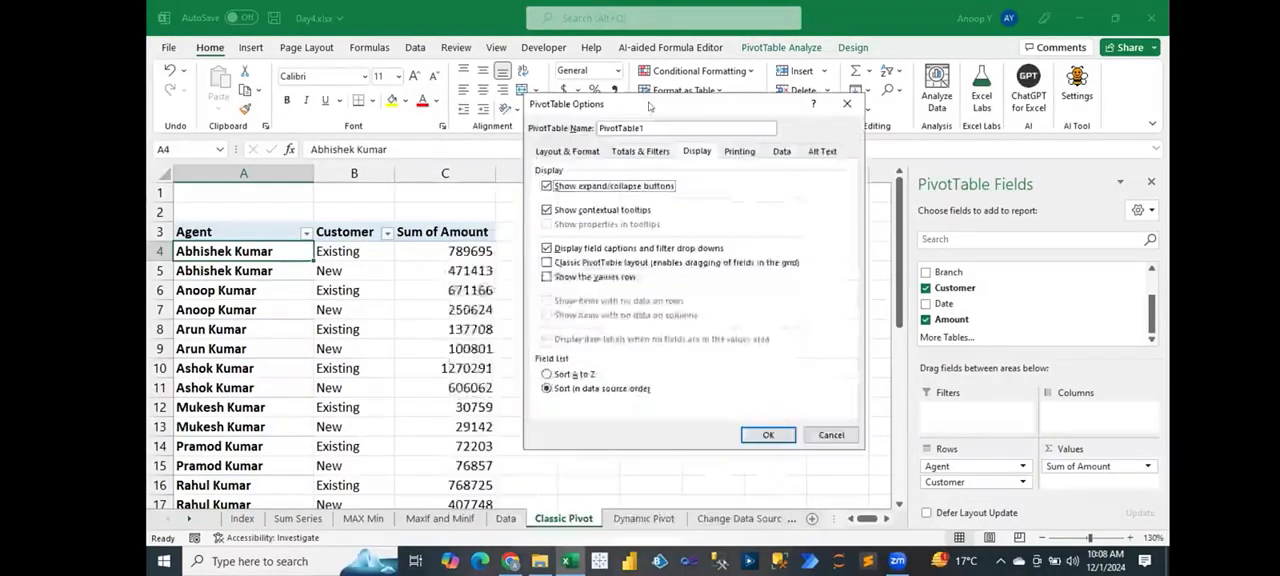
click(832, 436)
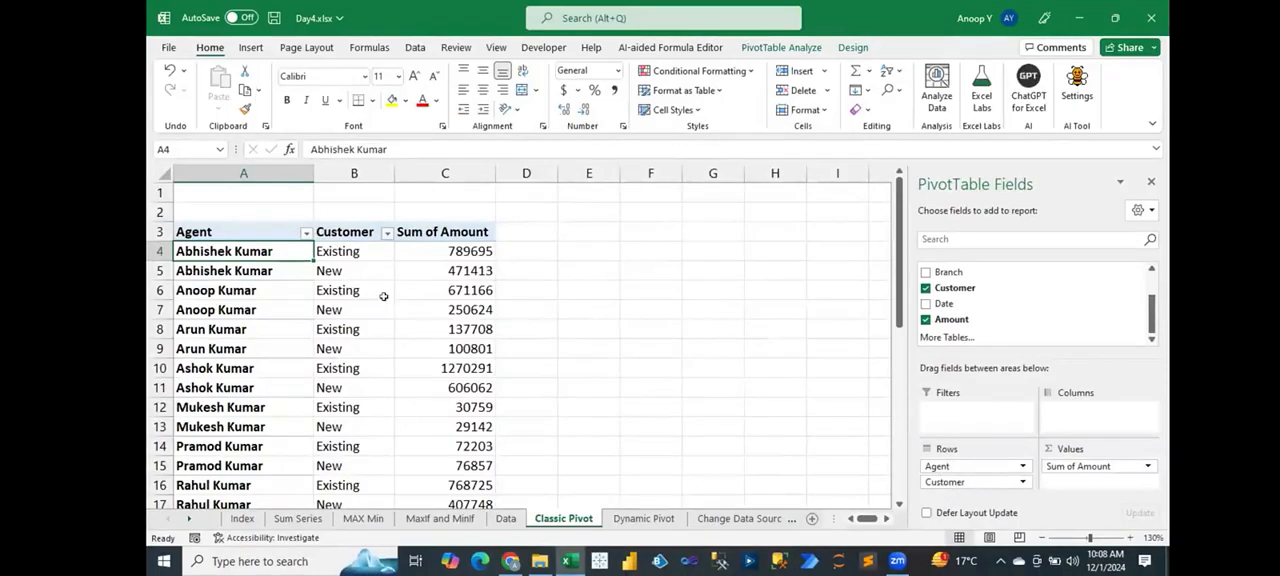
Step: Tick the Classic PivotTable layout option in the PivotTable's display options, and discard the change
right_click(358, 271)
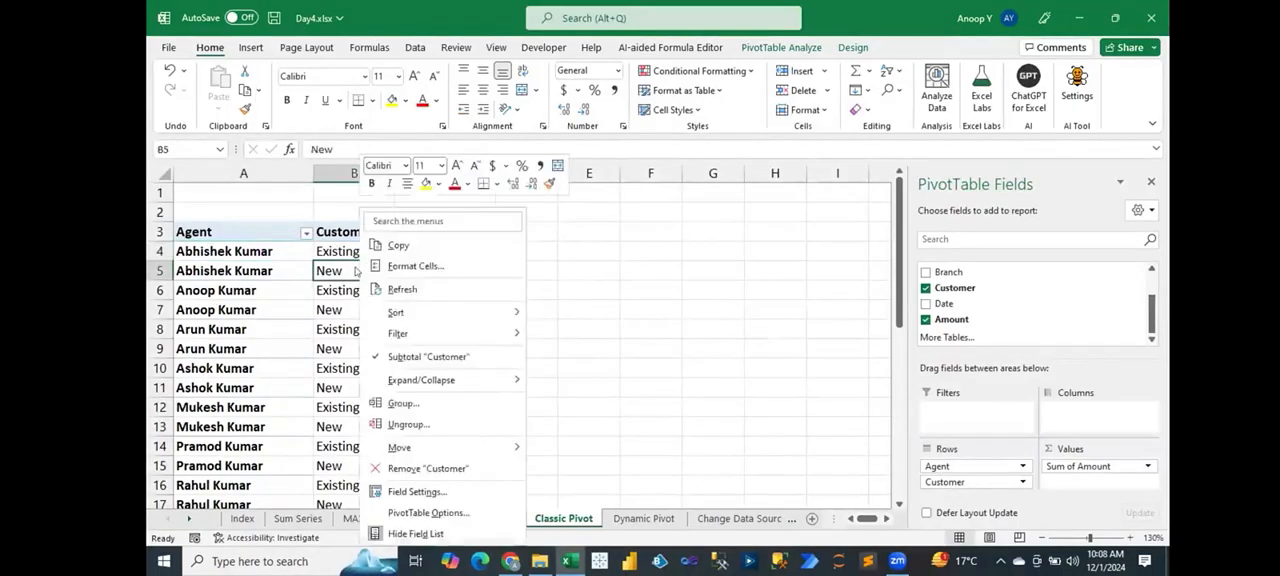
click(428, 512)
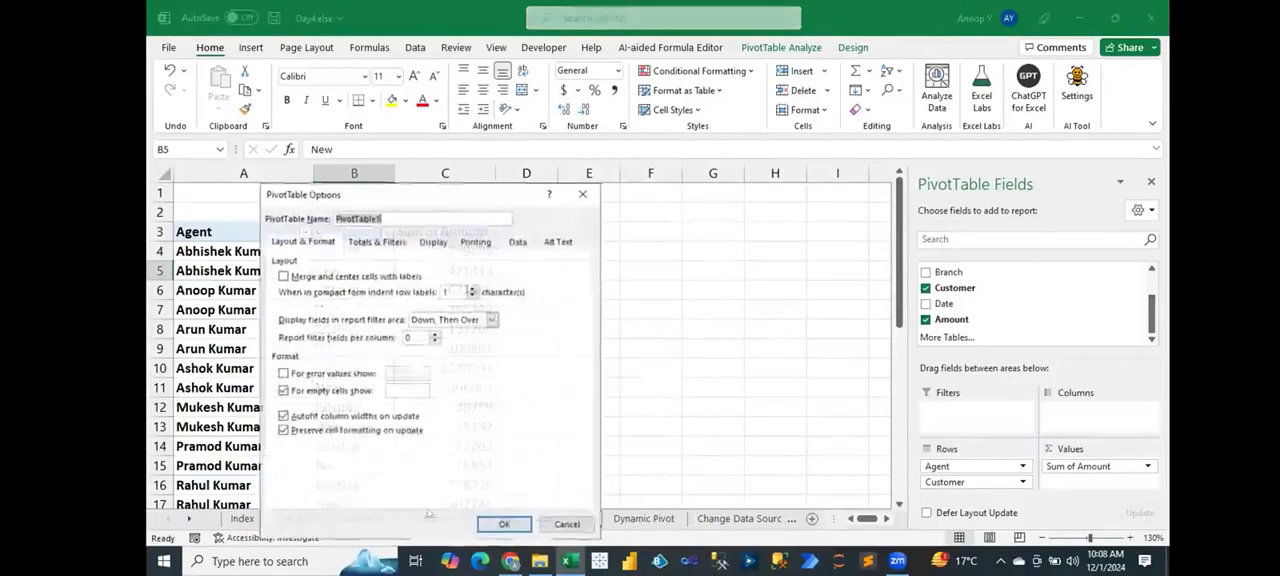
click(432, 242)
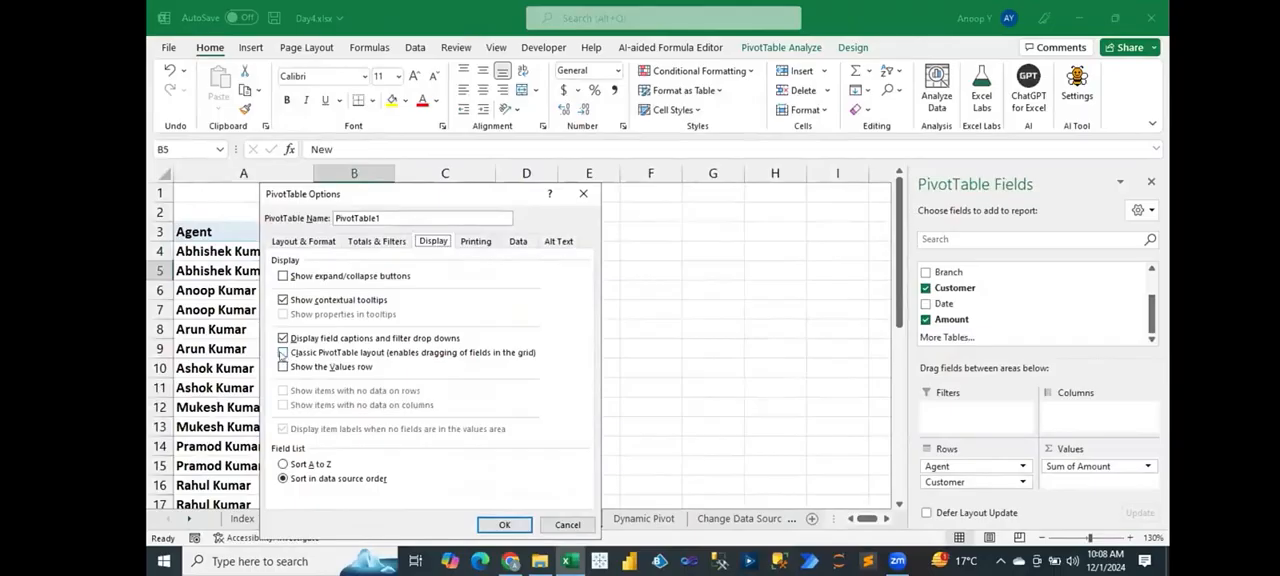
click(283, 353)
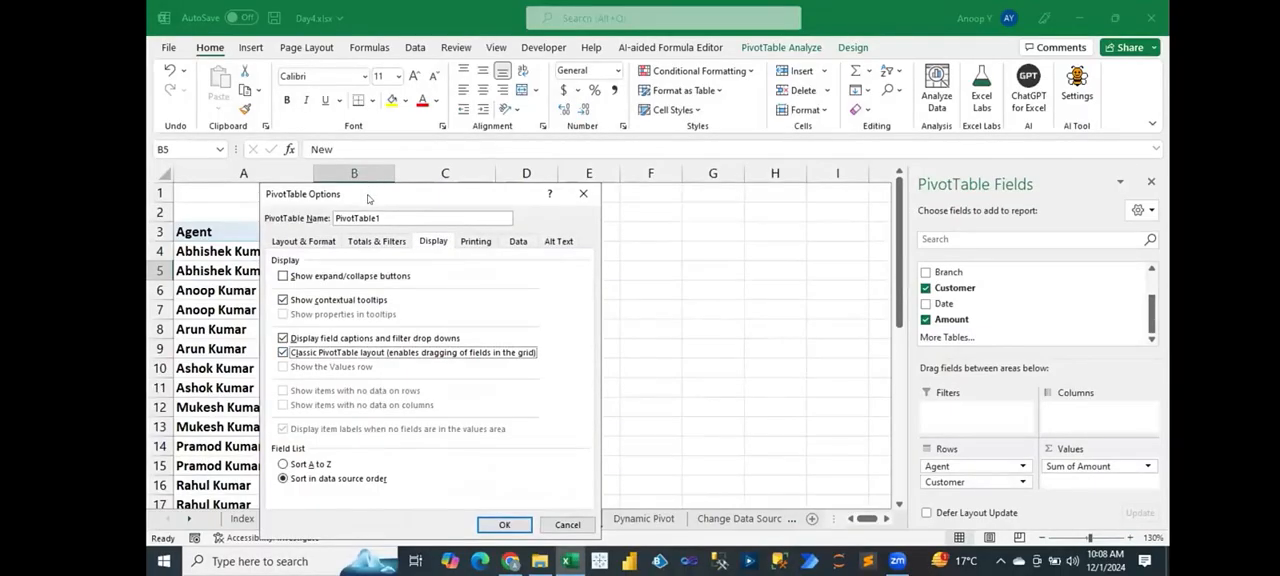
drag(370, 198, 580, 201)
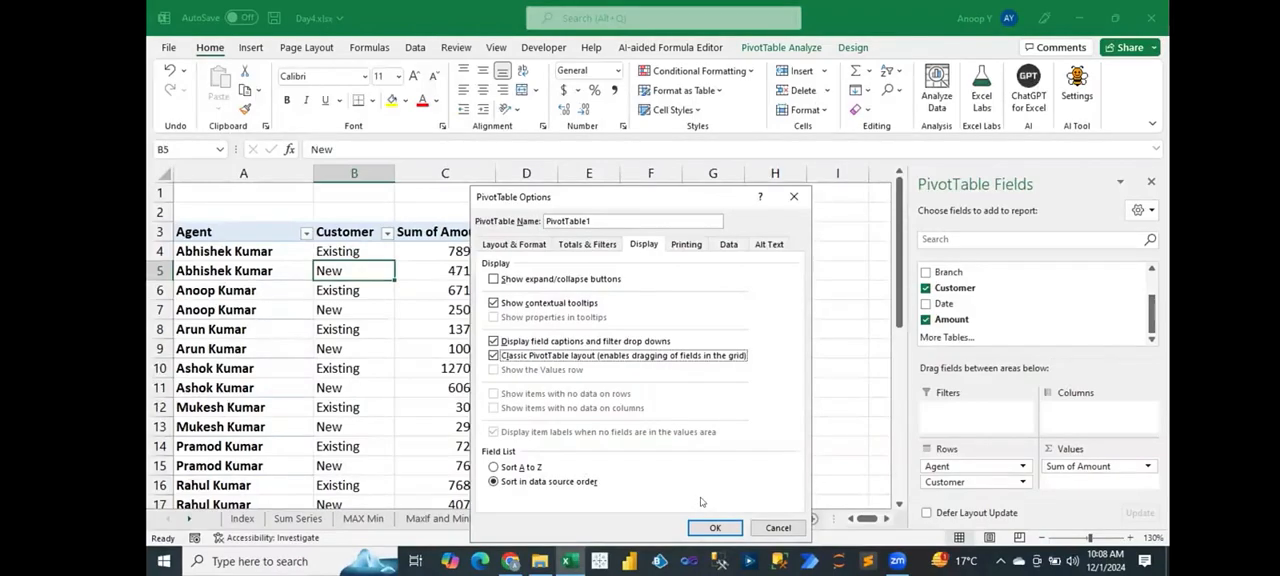
click(762, 526)
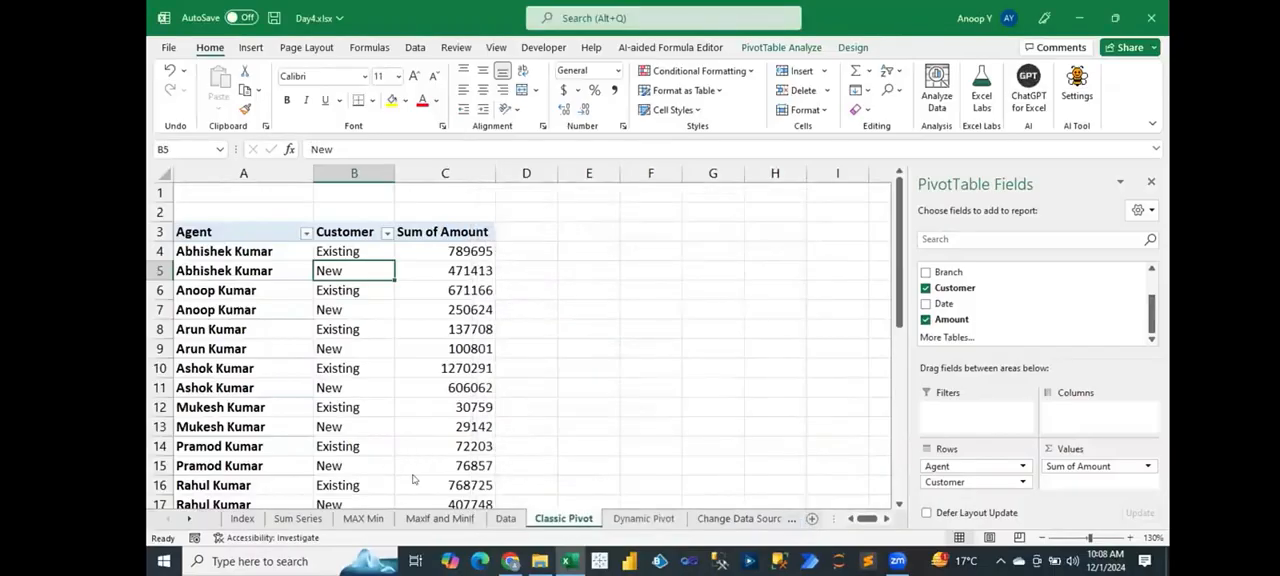
Step: Create a PivotTable from the Data sheet's table on a new worksheet, placing that sheet between Data and Classic Pivot
click(506, 519)
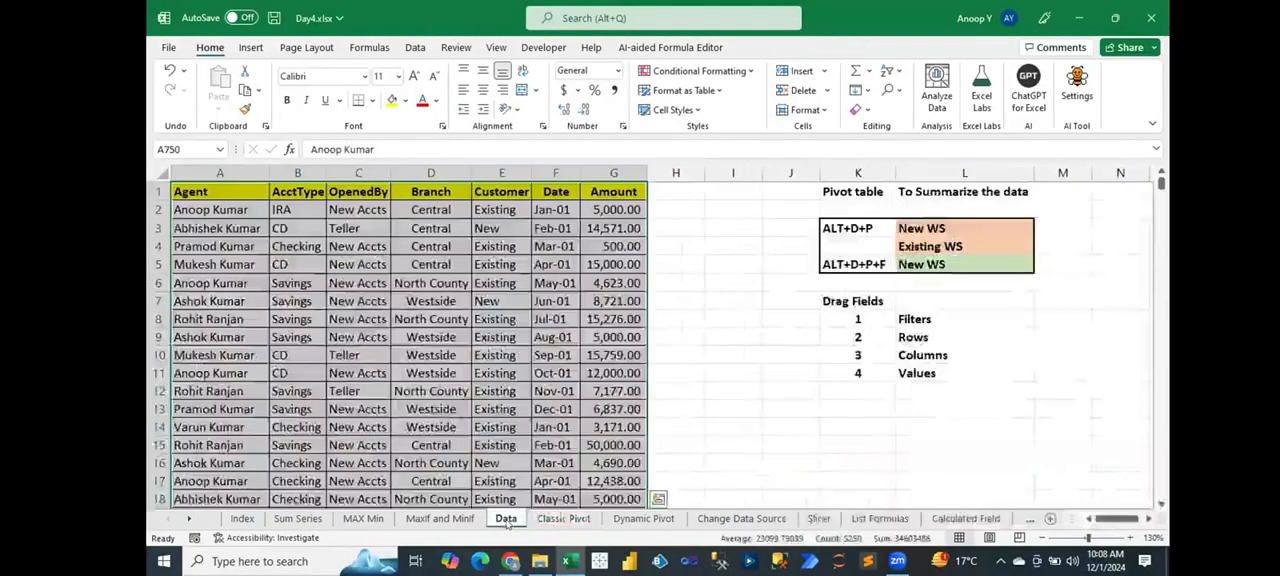
key(alt+d)
key(p)
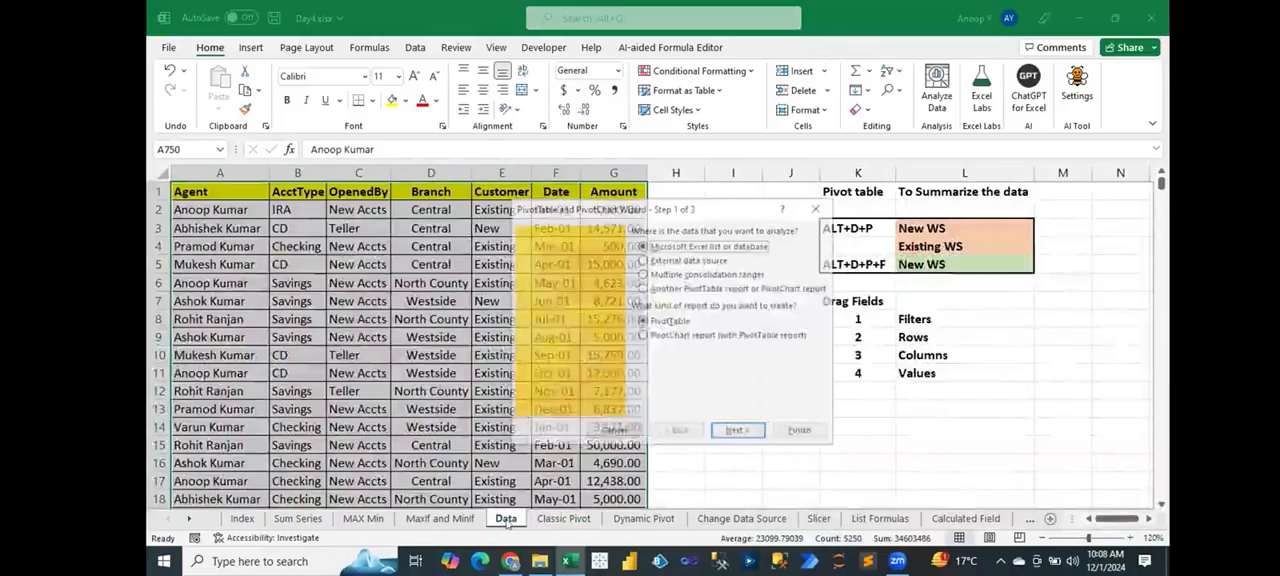
key(f)
drag(598, 518, 548, 518)
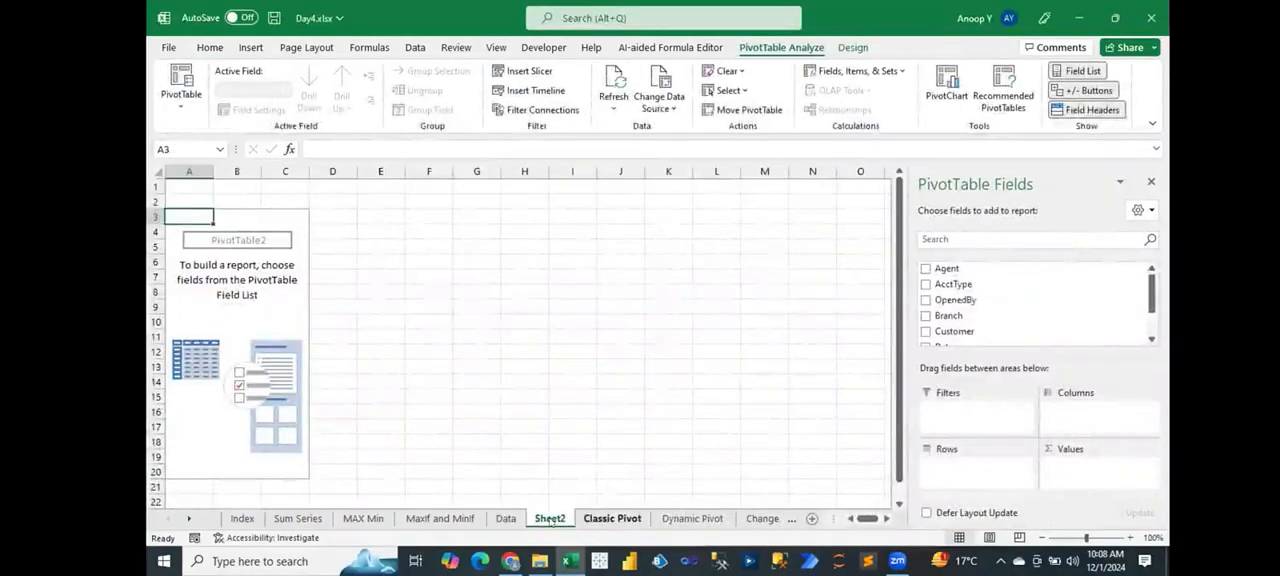
Step: Rename the new PivotTable worksheet as Show Report Filter Pages
double_click(548, 518)
text(Show)
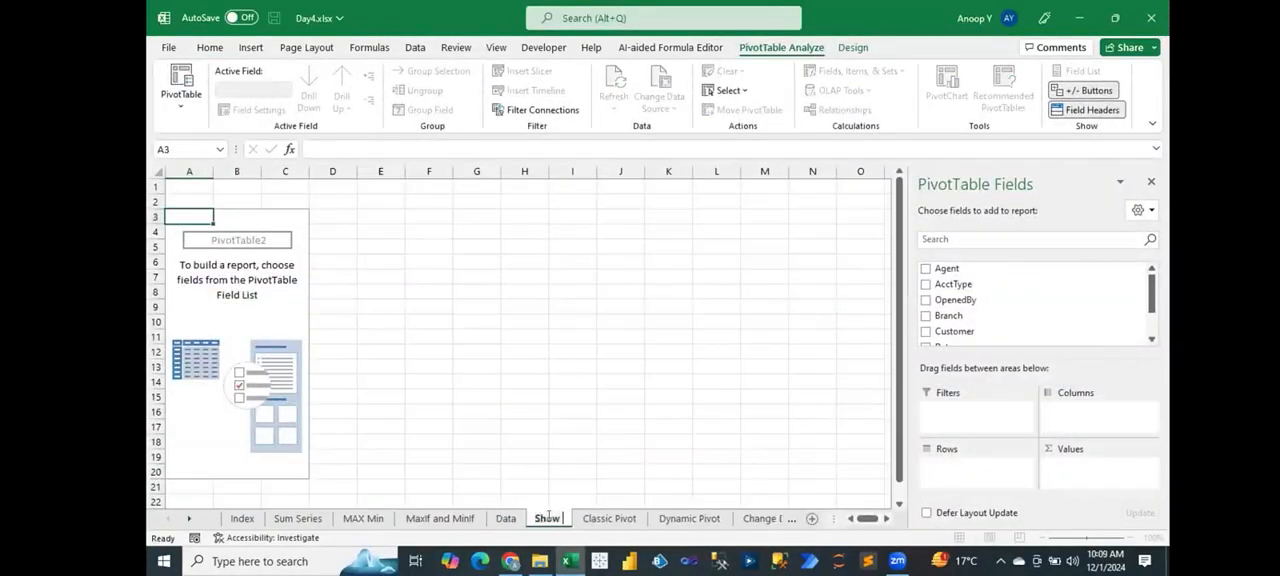
text( Report F)
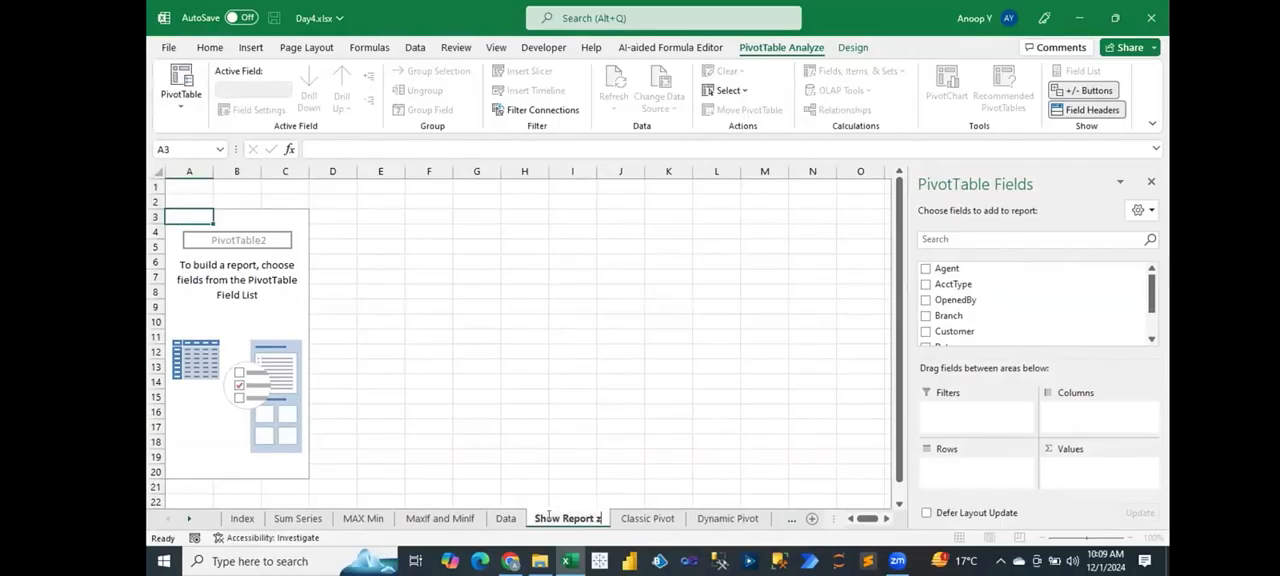
text(il)
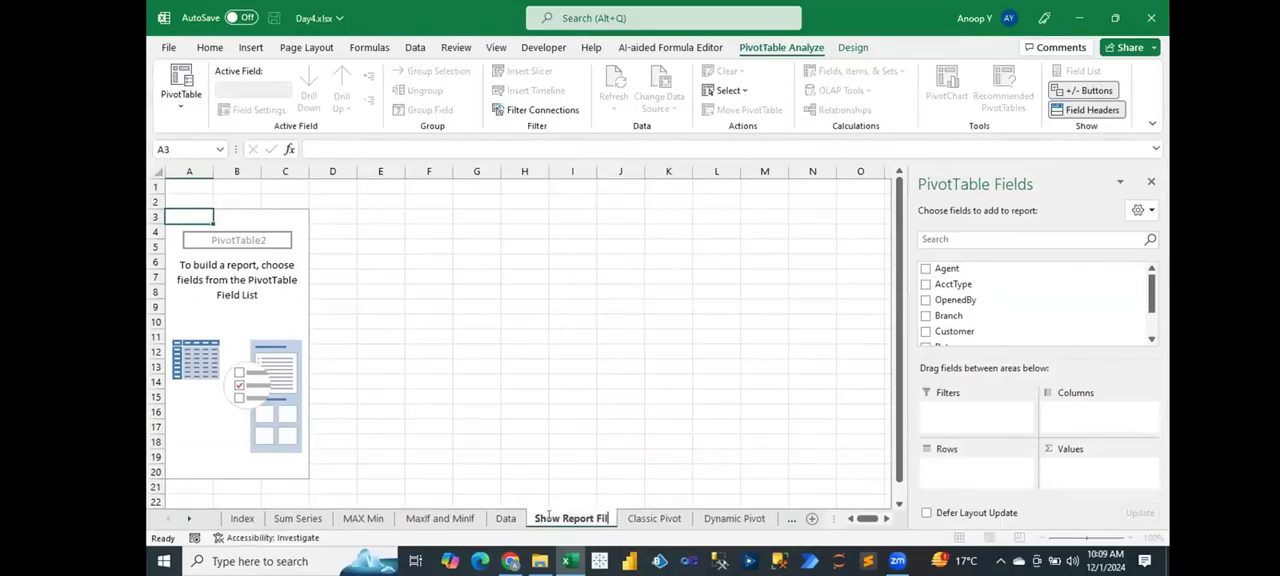
text(ter Pages)
key(Return)
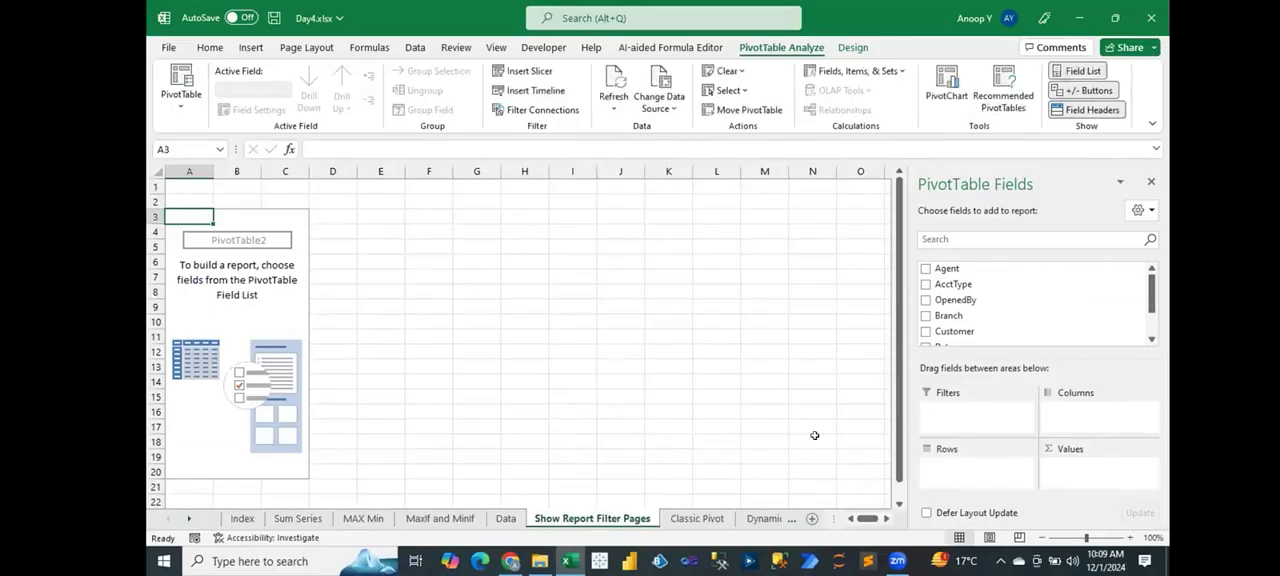
Step: Lay out the PivotTable with Agent in the rows and the sum of Amount as values
drag(946, 268, 968, 480)
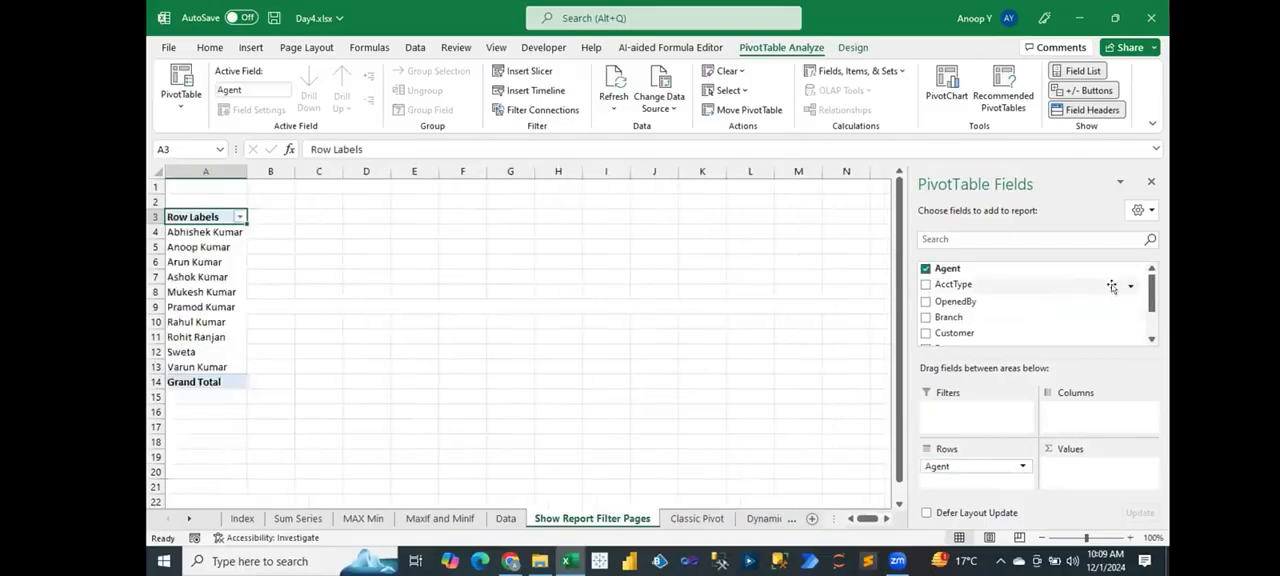
drag(1153, 288, 1154, 310)
drag(953, 326, 1075, 474)
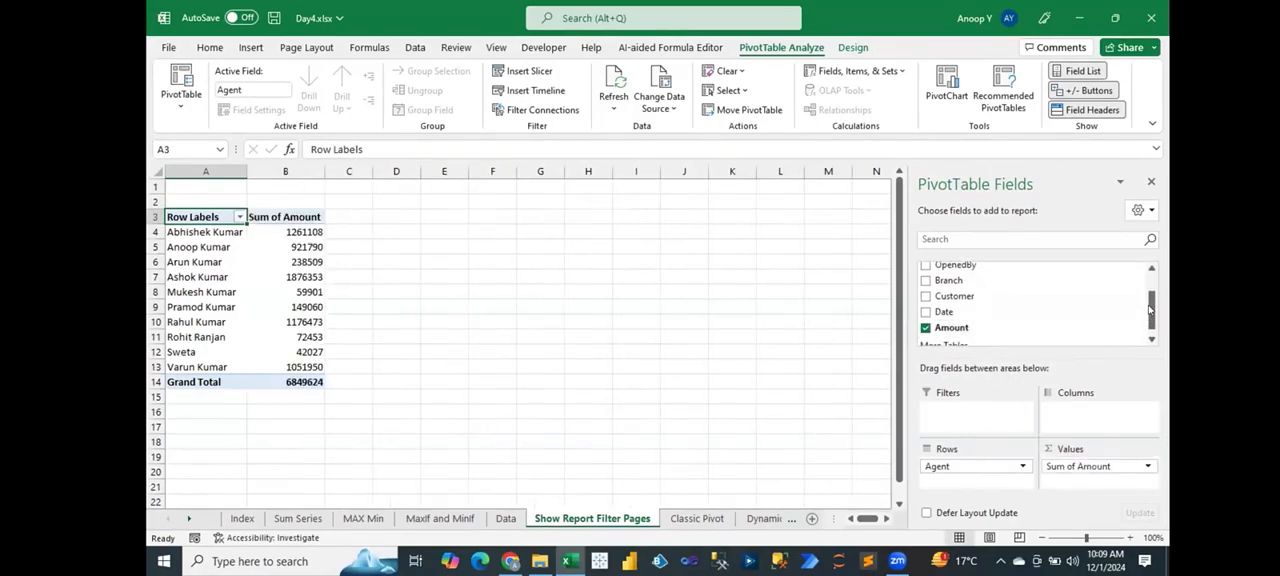
Step: Try OpenedBy as the PivotTable's column field, replace it with AcctType, and save the workbook
drag(1150, 310, 1150, 298)
drag(952, 287, 1076, 411)
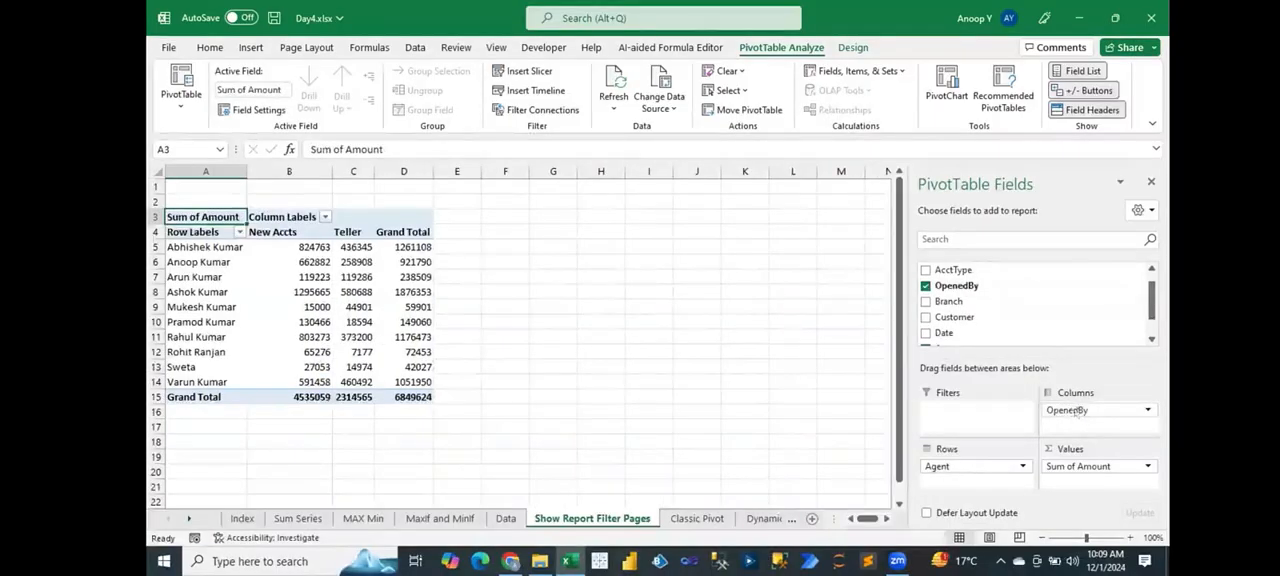
drag(980, 276, 752, 382)
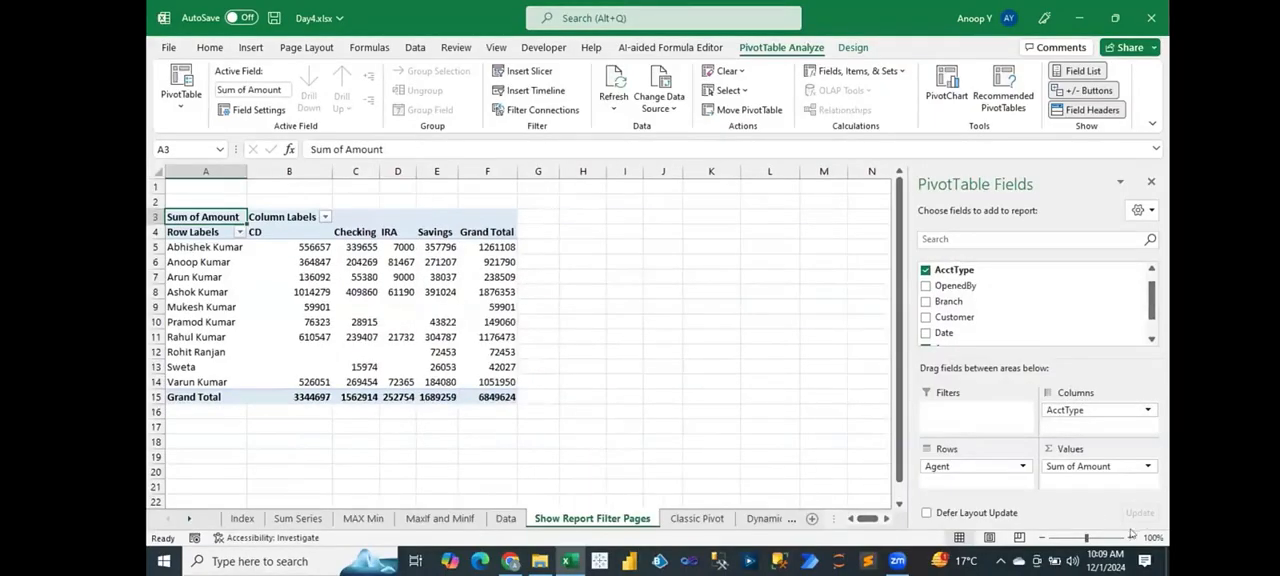
click(1131, 538)
click(1131, 538)
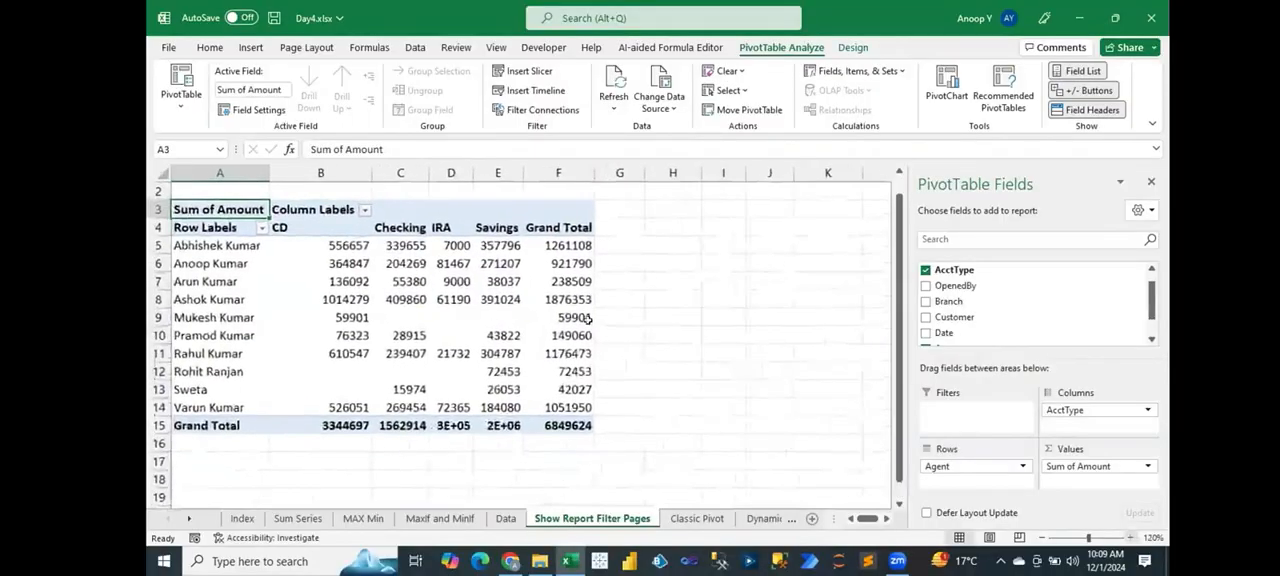
key(ctrl+s)
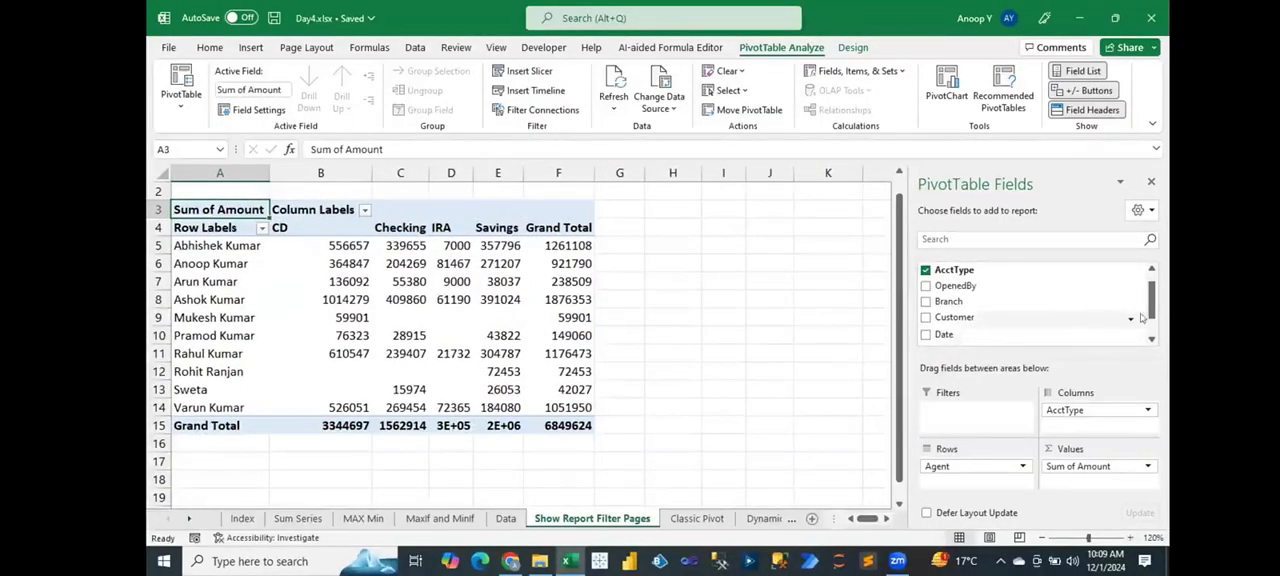
Step: Add Branch to the PivotTable as a report filter
drag(1150, 302, 1150, 290)
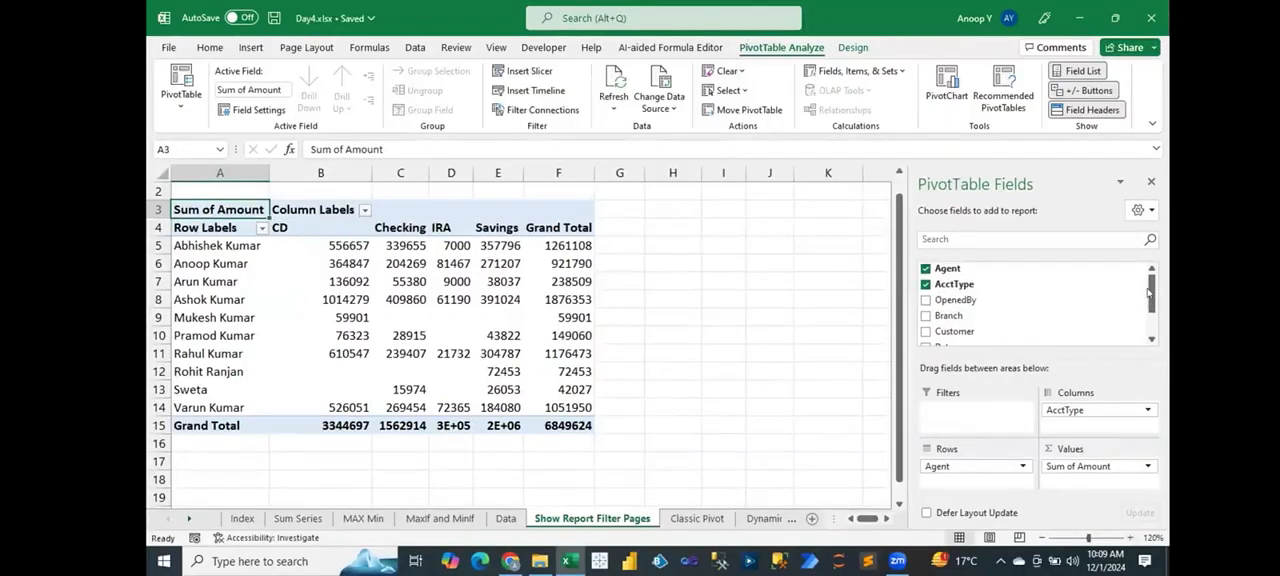
drag(958, 316, 965, 422)
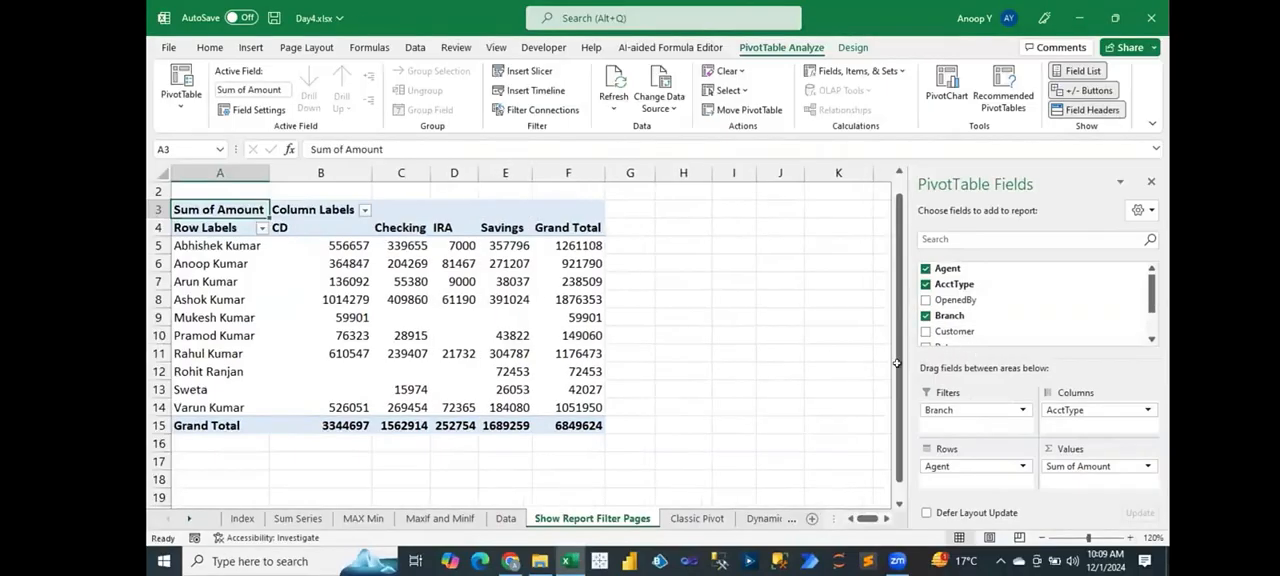
drag(899, 306, 899, 290)
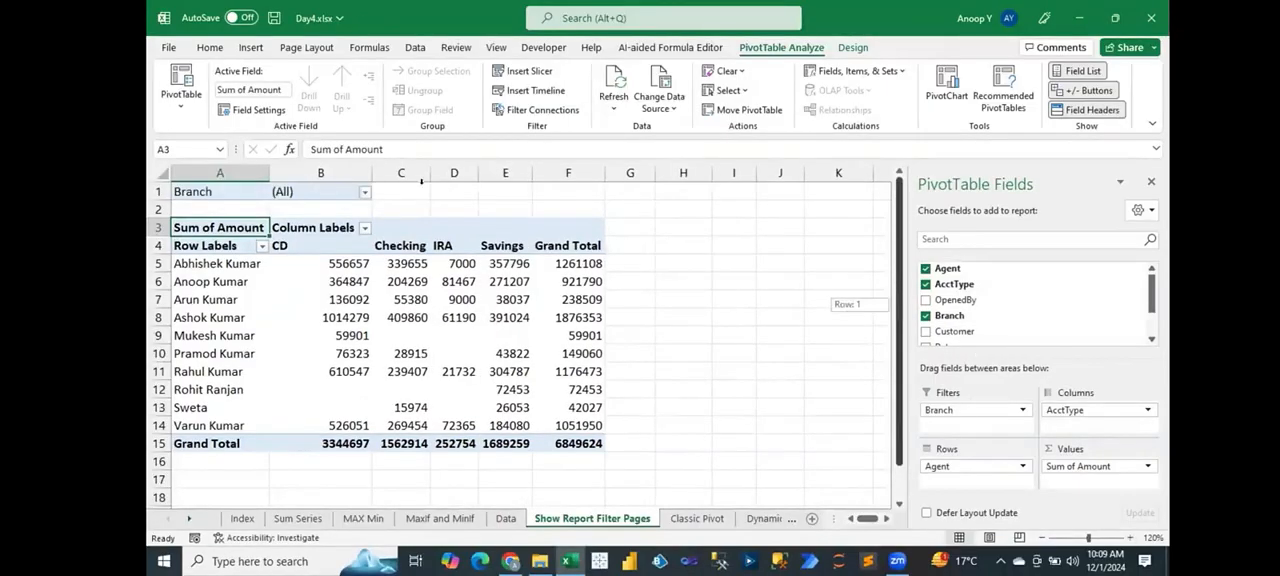
Step: Filter the PivotTable to the Central branch and select the report range A1:F15
click(365, 192)
click(226, 239)
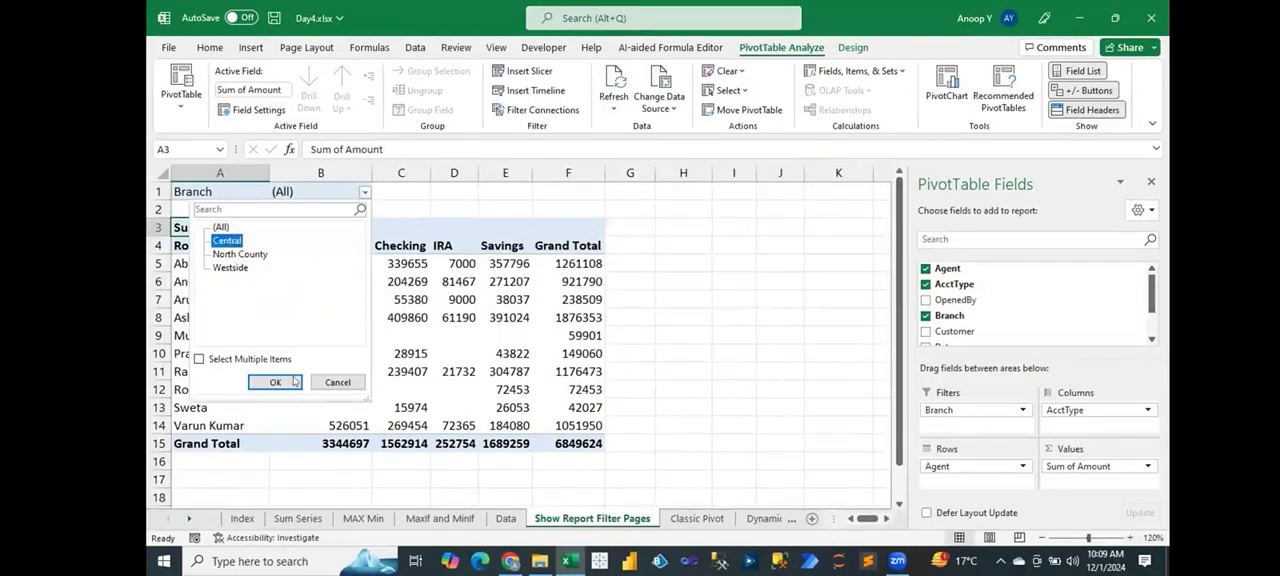
click(275, 382)
drag(185, 186, 580, 445)
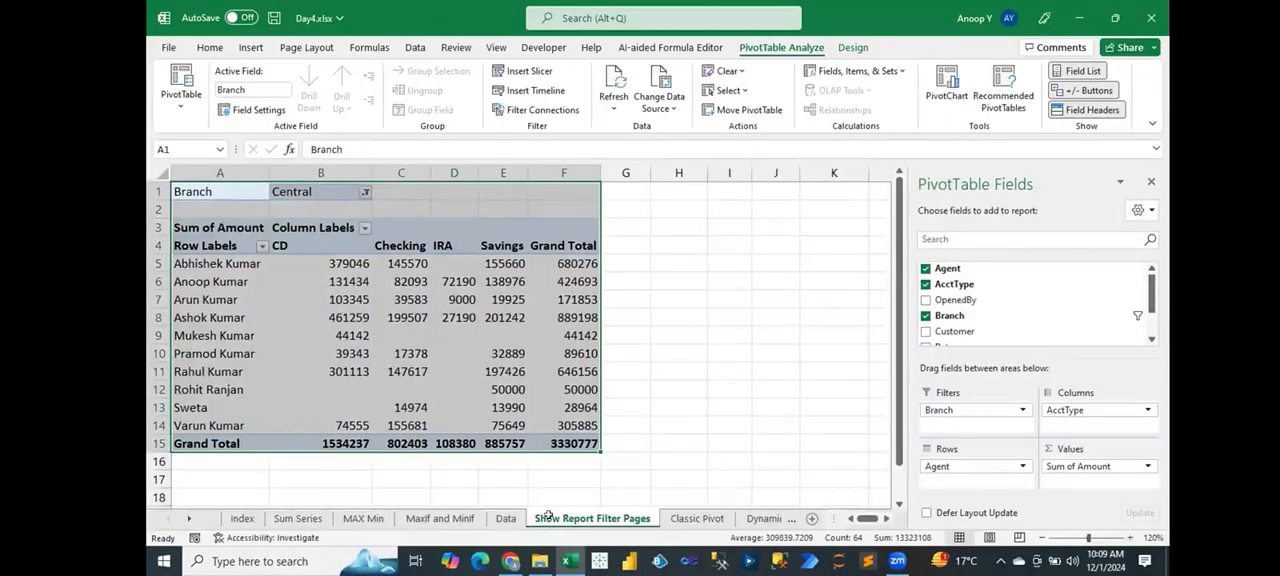
Step: Switch the Branch filter to North County and select the report range A1:F15
click(365, 192)
click(257, 254)
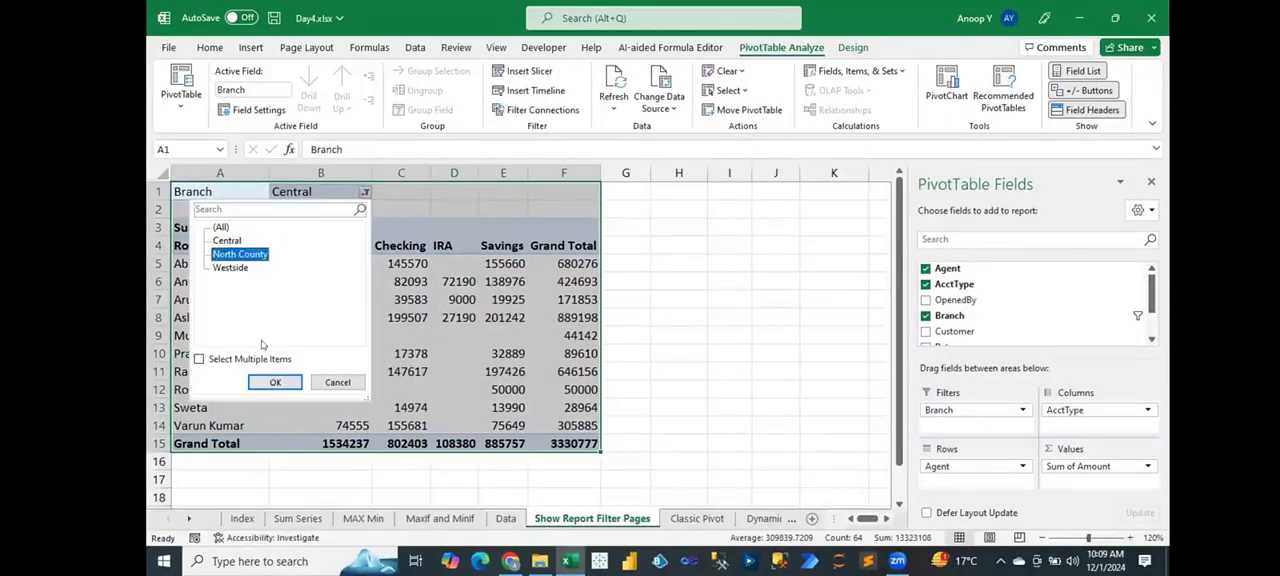
click(273, 382)
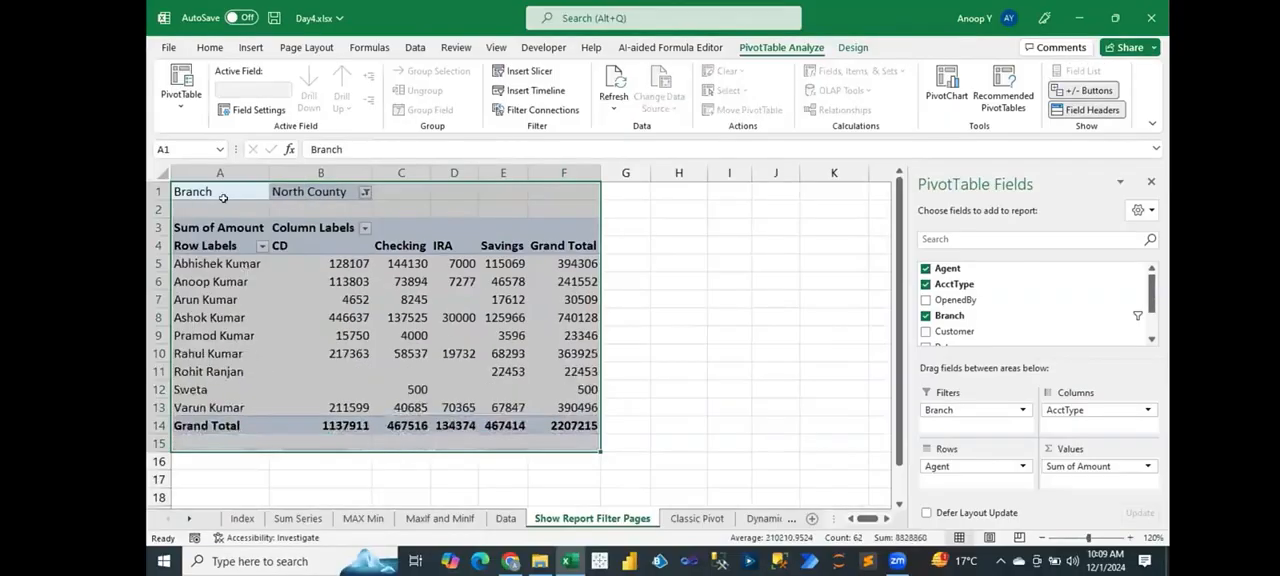
drag(220, 187, 576, 440)
Step: Switch the Branch filter to Westside and select the report range A1:F15
click(364, 191)
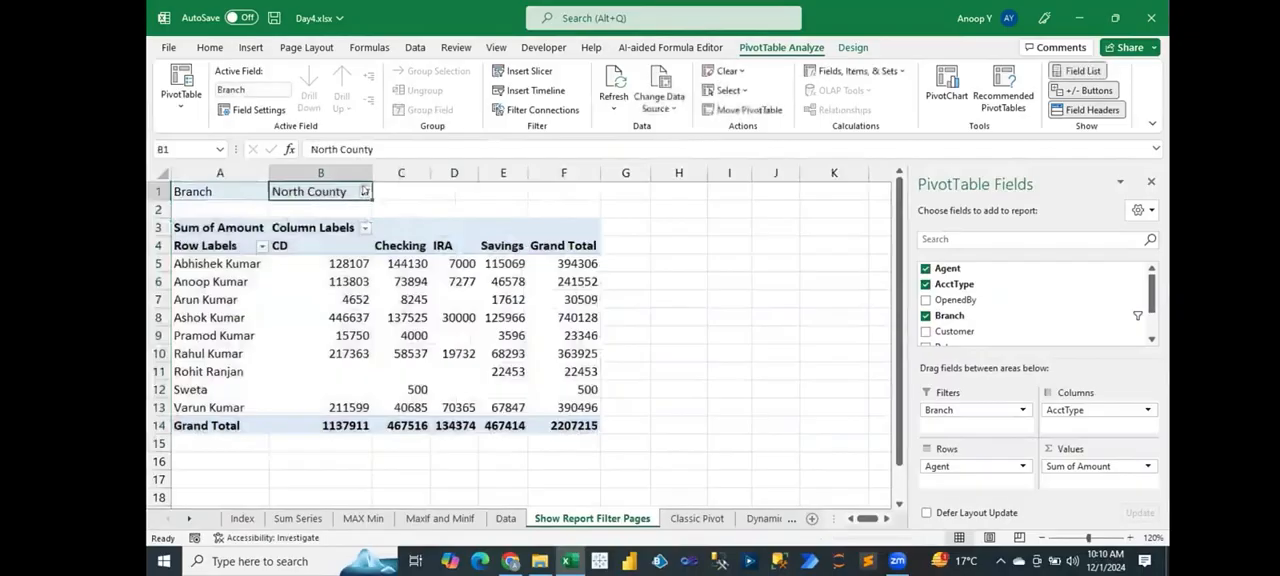
click(229, 268)
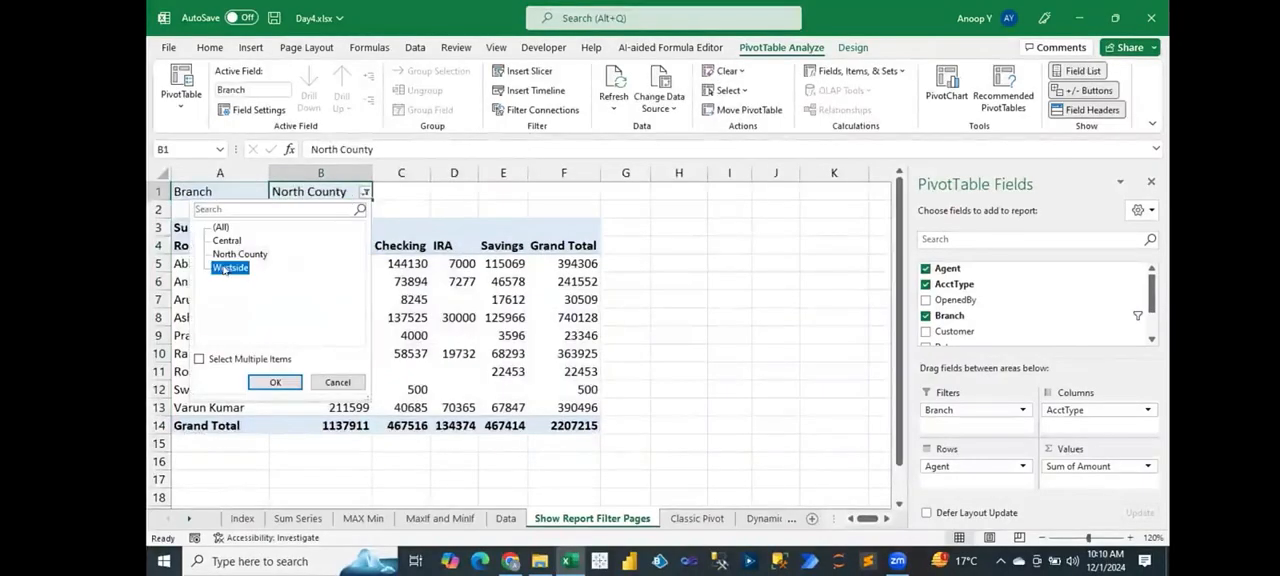
click(283, 383)
drag(200, 191, 582, 428)
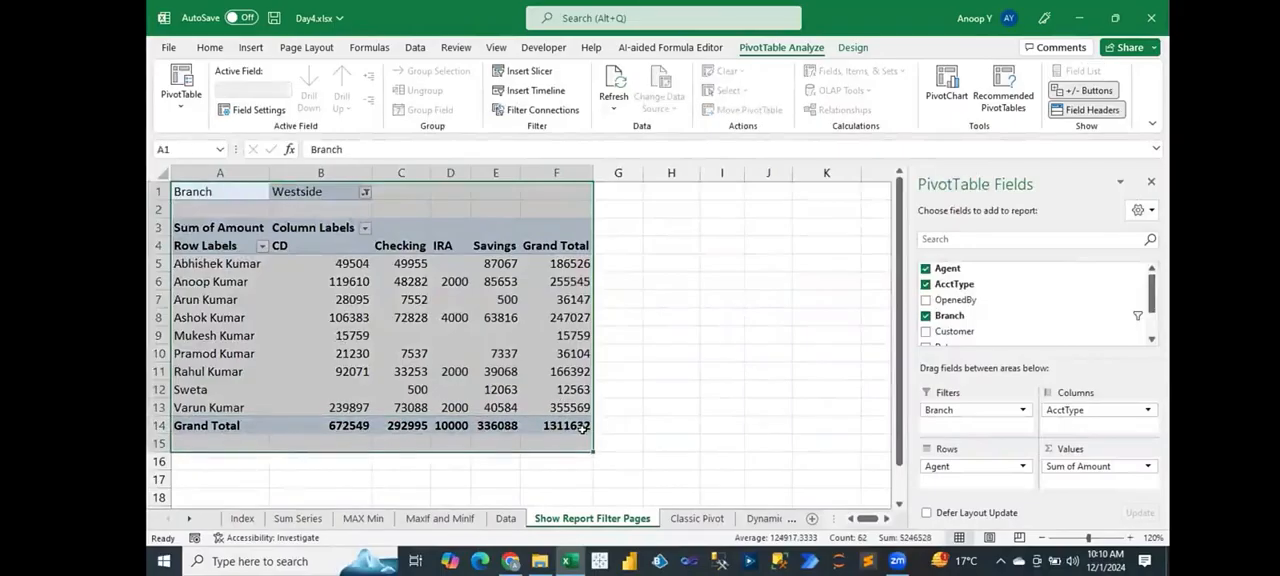
Step: Reset the Branch filter to (All) and remove Branch from the PivotTable's report filters
click(365, 192)
click(221, 228)
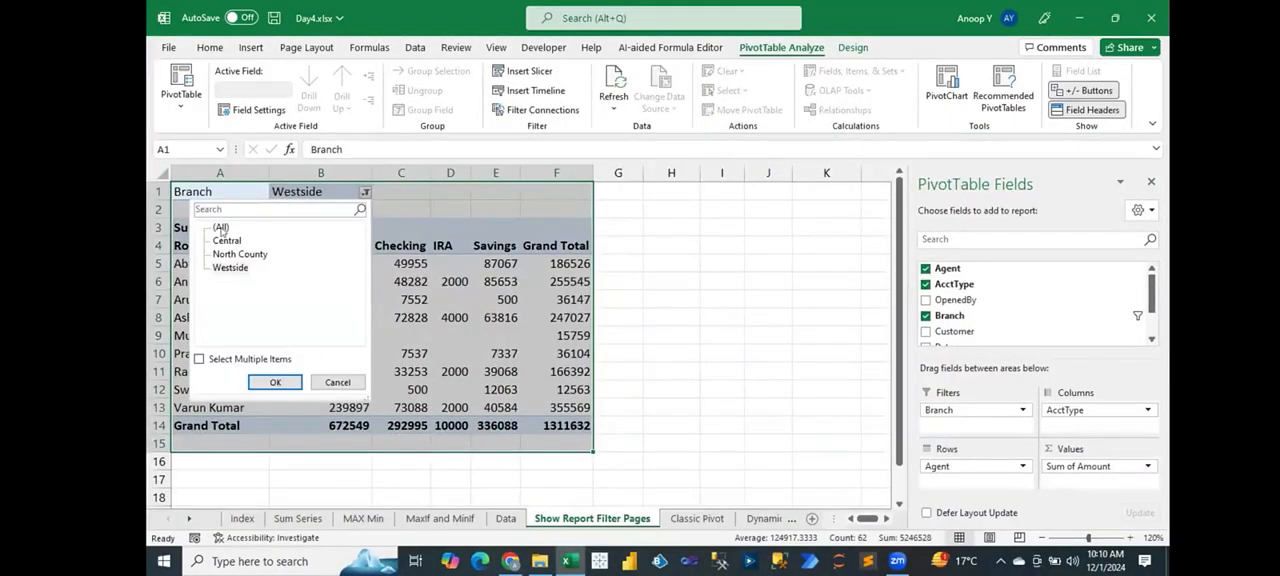
click(275, 382)
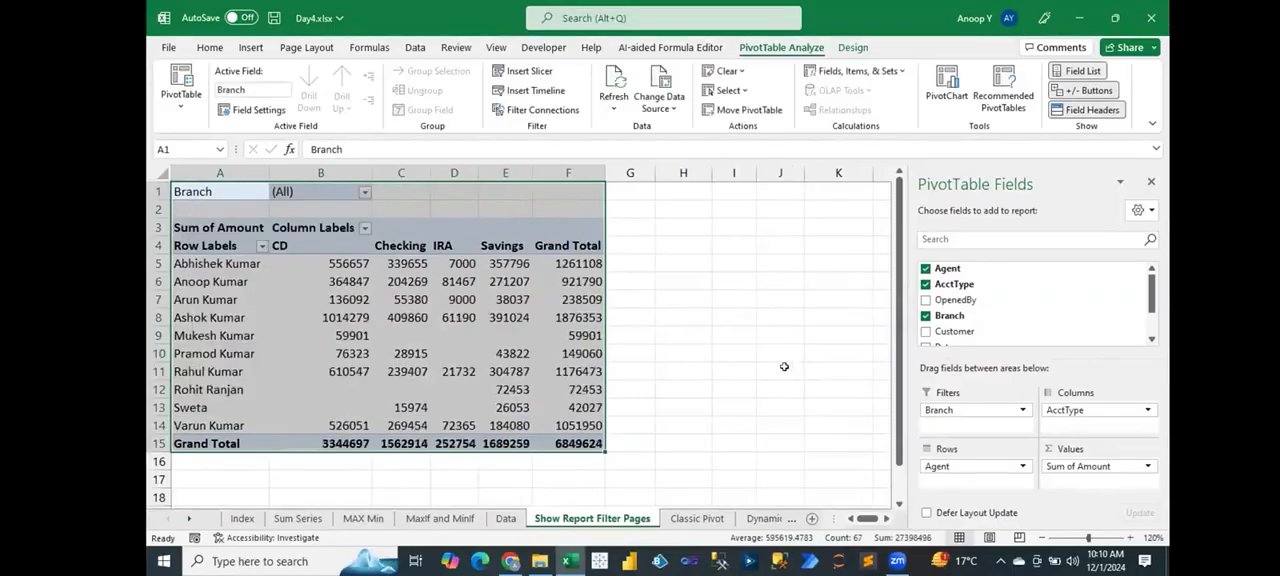
drag(998, 405, 740, 410)
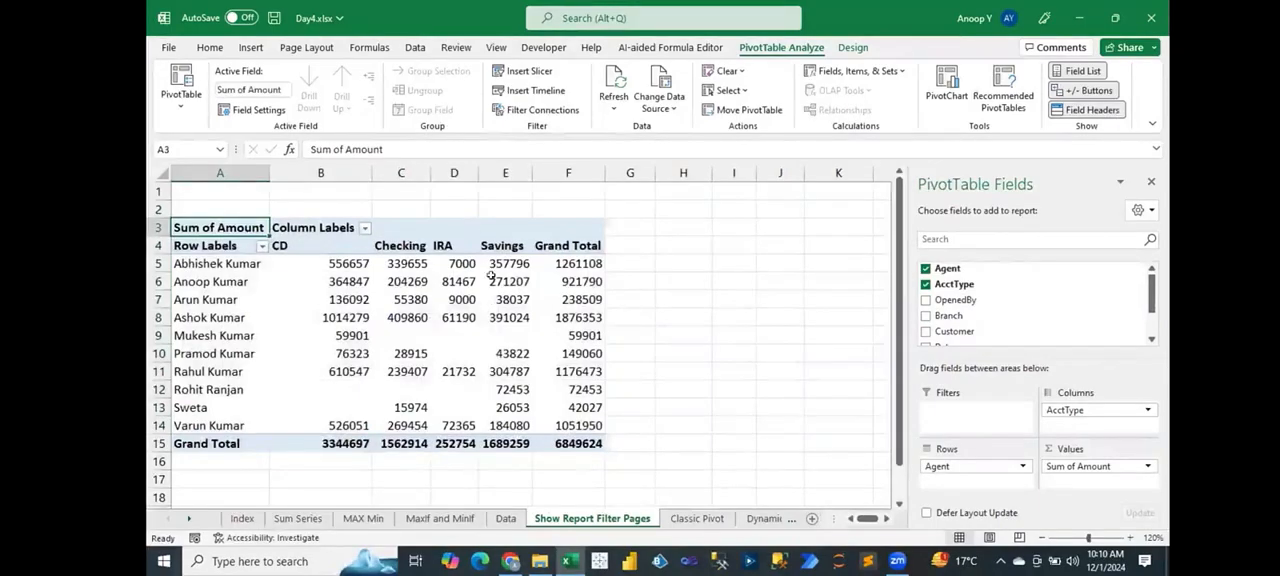
Step: Check whether the Show Report Filter Pages command is available for the PivotTable without a filter field
mouse_move(491, 276)
click(179, 106)
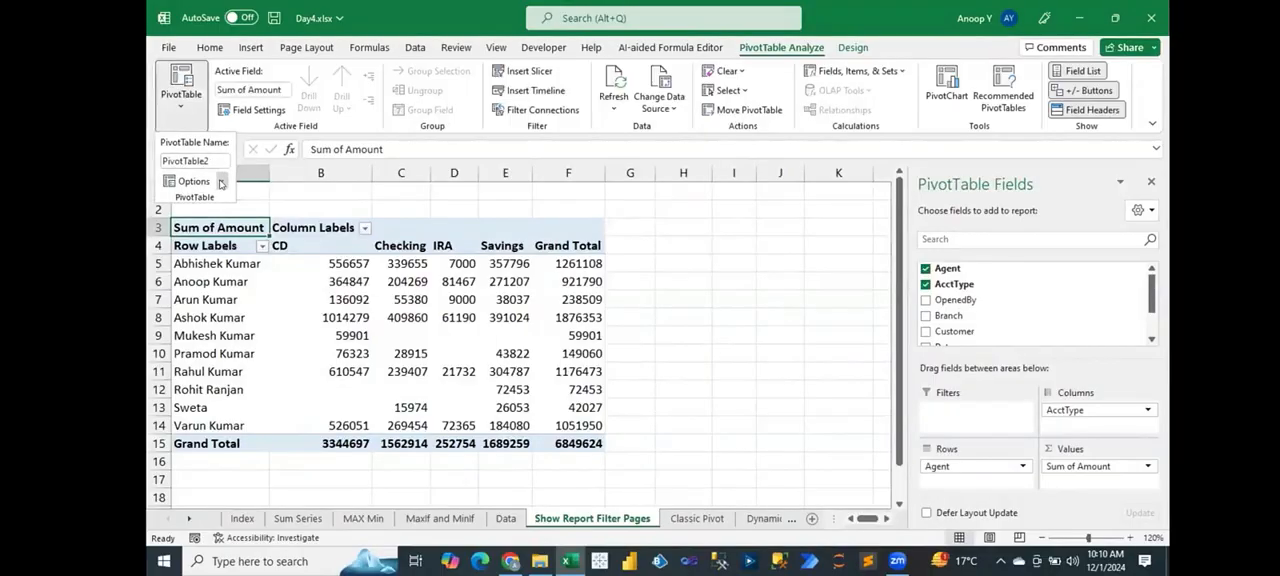
click(221, 184)
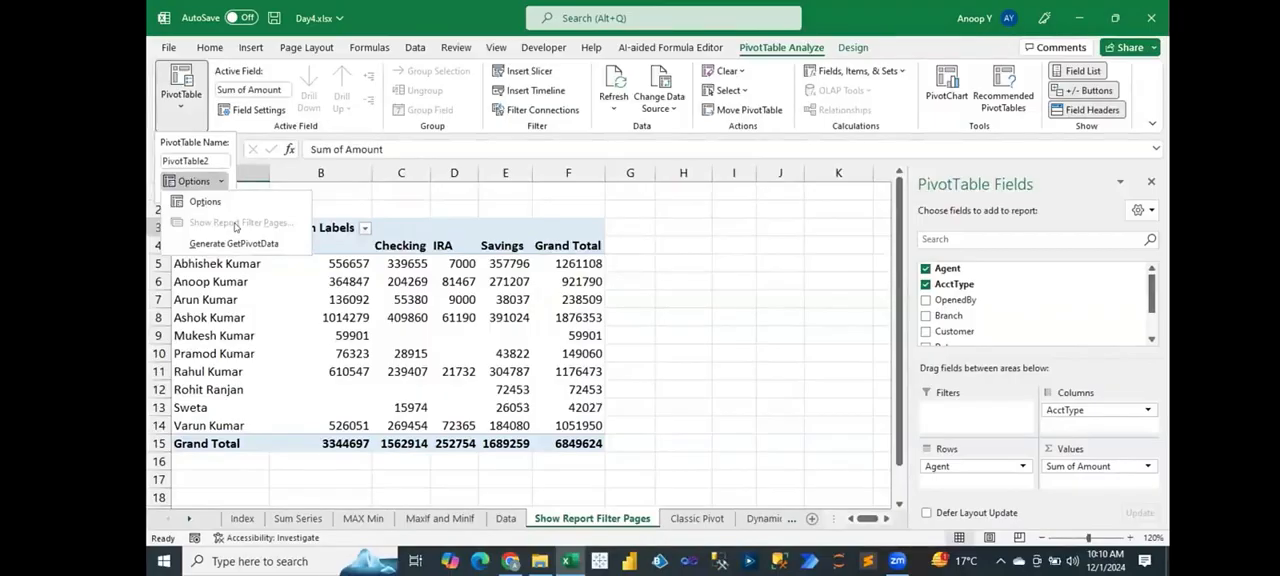
Step: Add Branch to the PivotTable's report filters and use Show Report Filter Pages to create a separate sheet for each Branch item
click(507, 285)
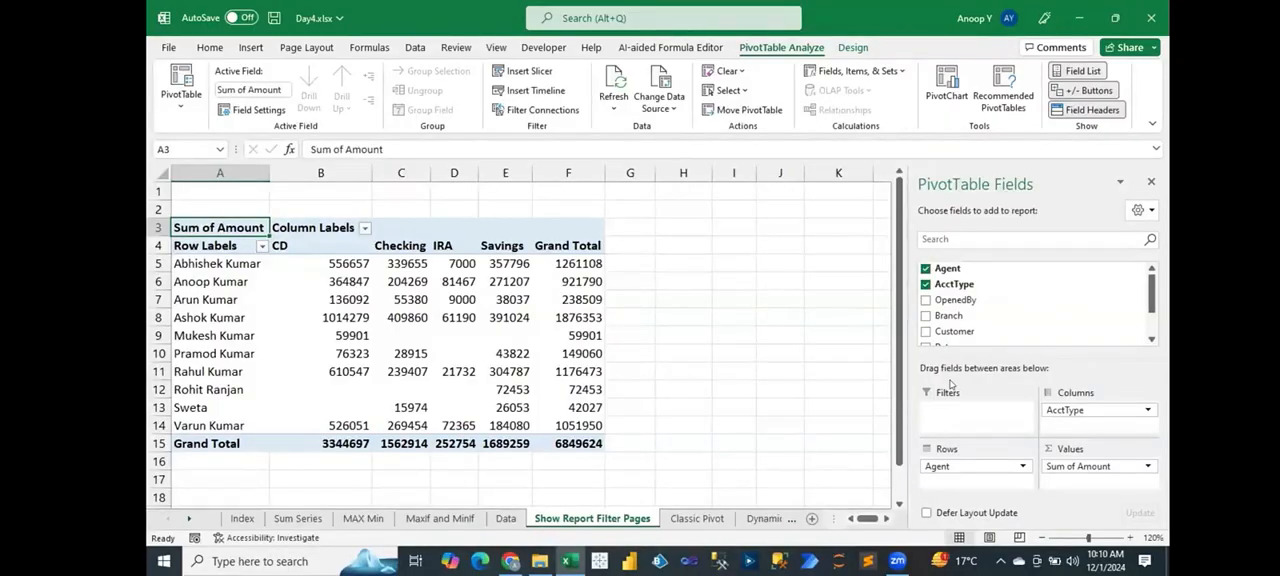
drag(950, 313, 958, 414)
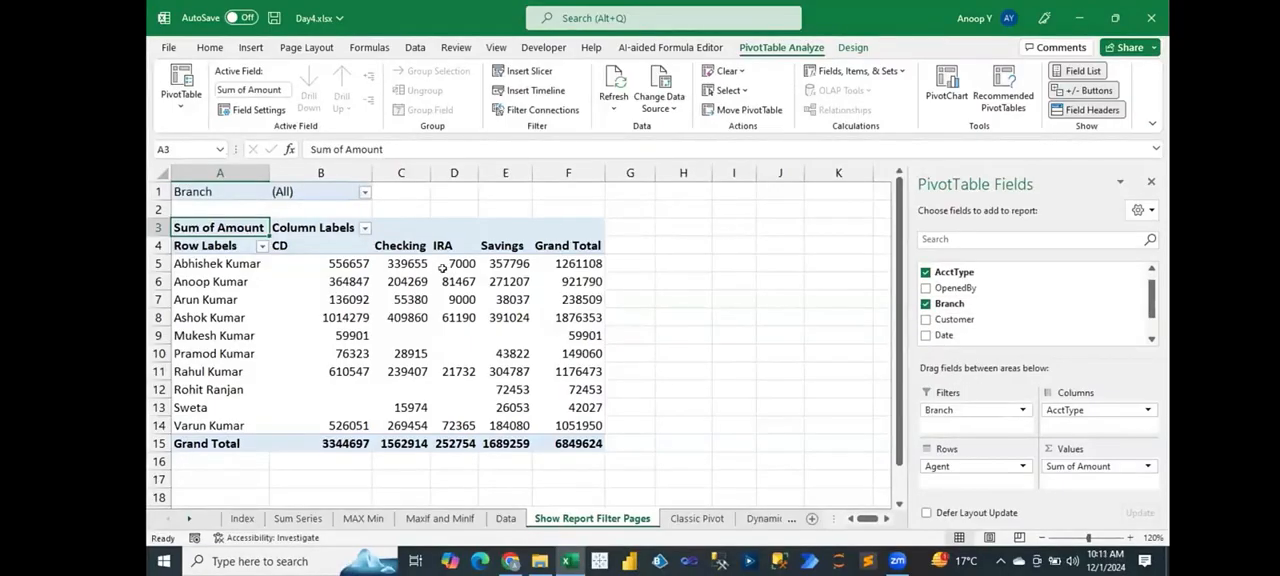
click(183, 110)
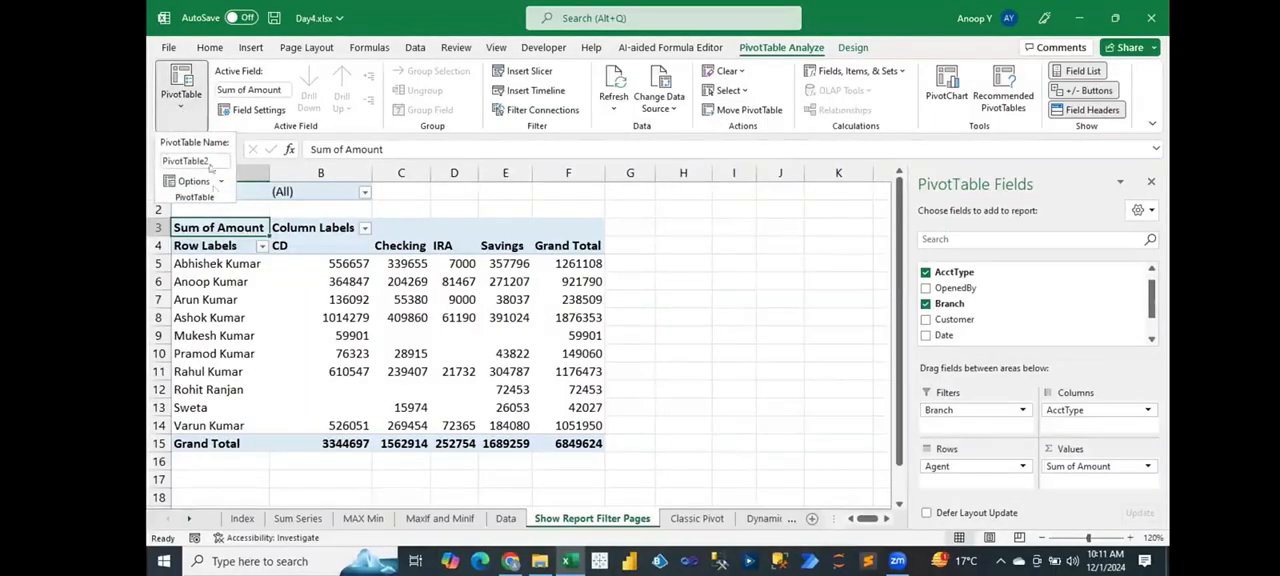
click(222, 184)
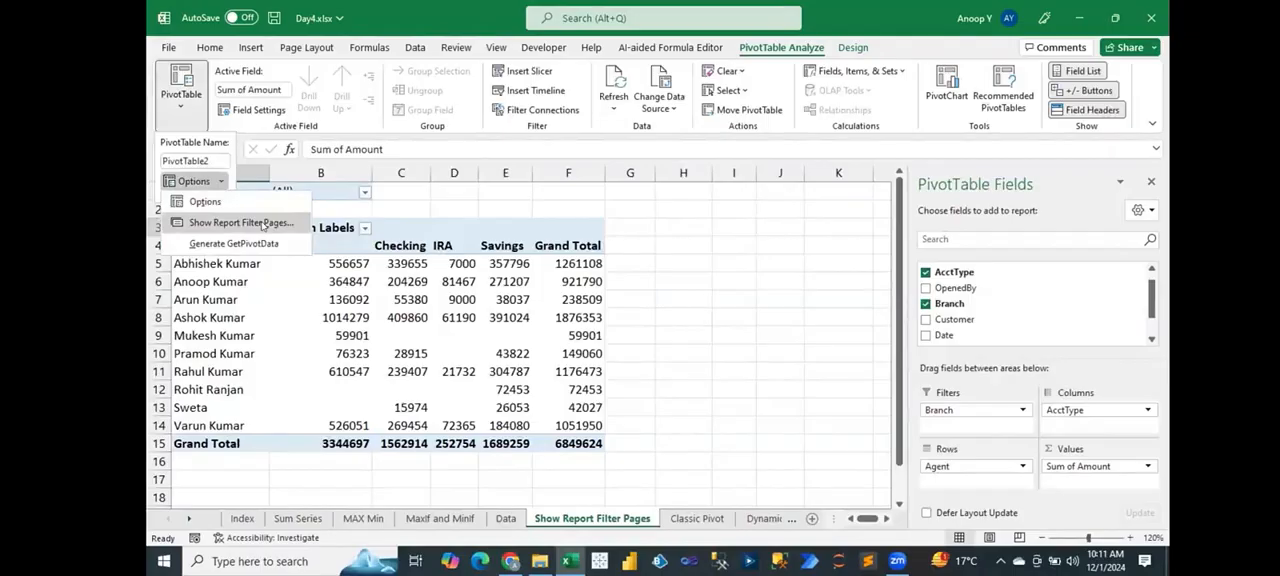
click(263, 223)
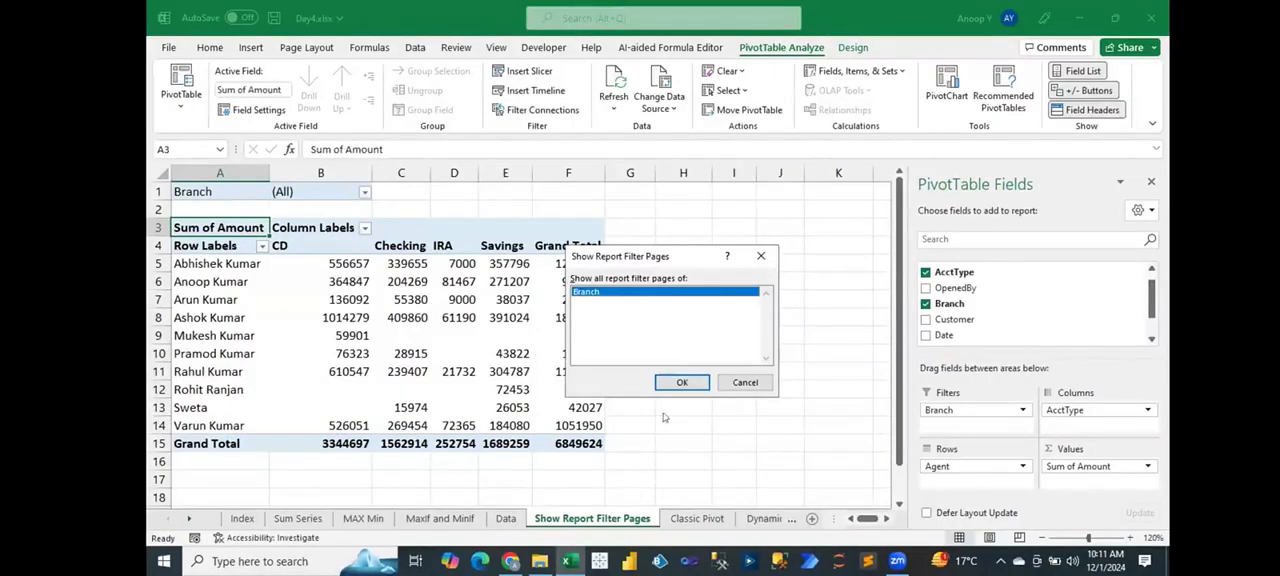
click(683, 382)
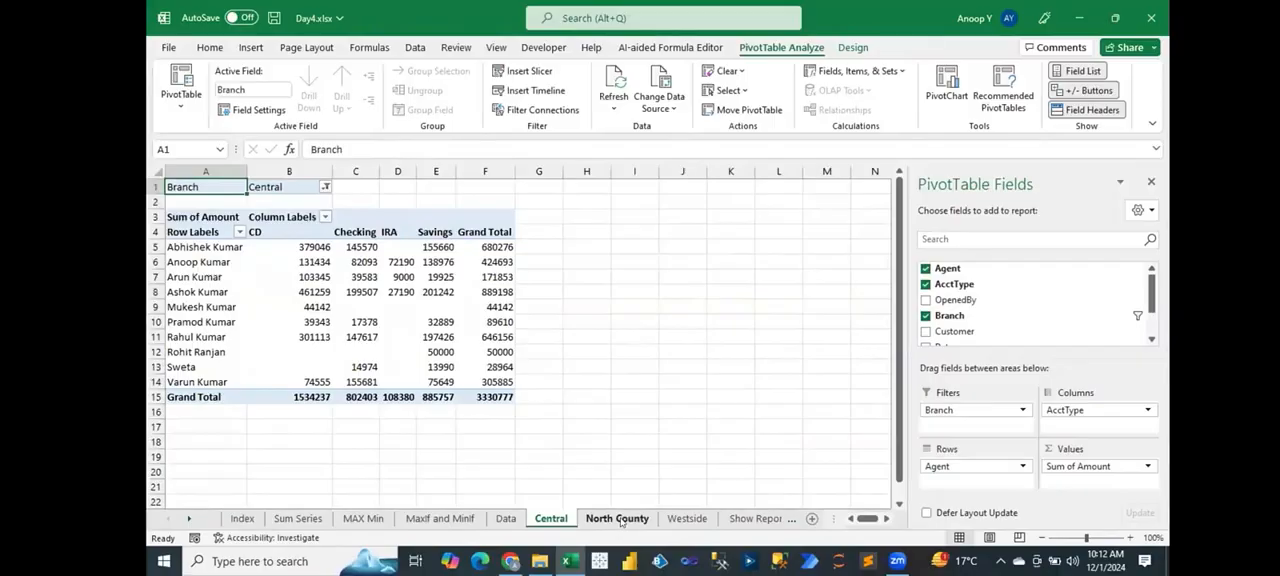
Step: Compare the PivotTable reports on the Central, North County and Westside sheets
click(619, 520)
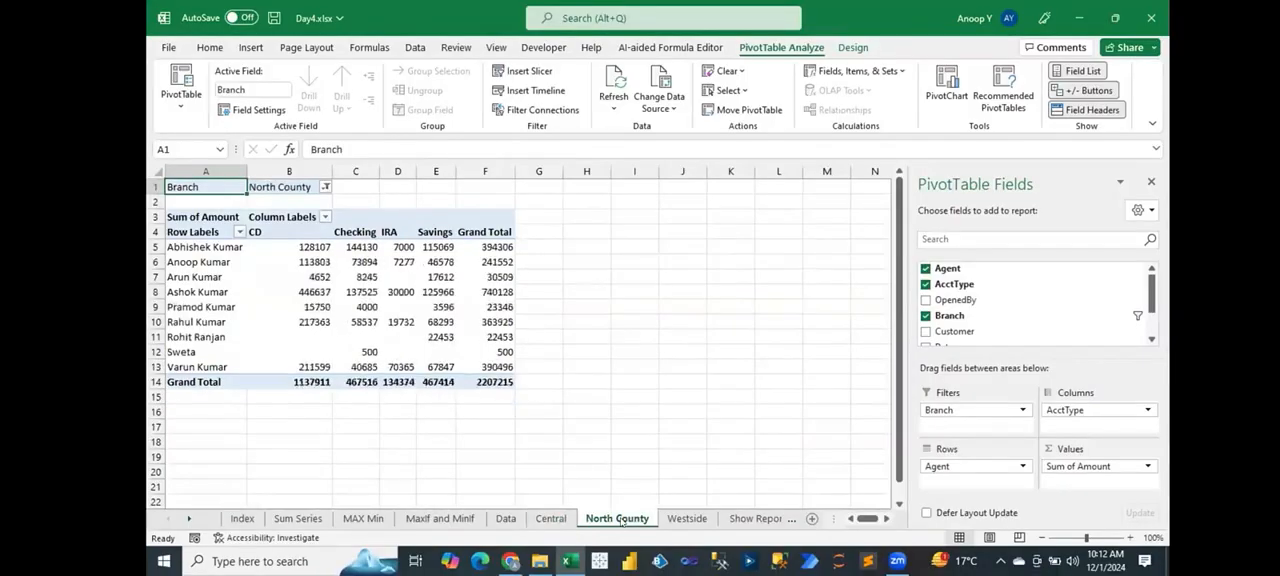
click(670, 520)
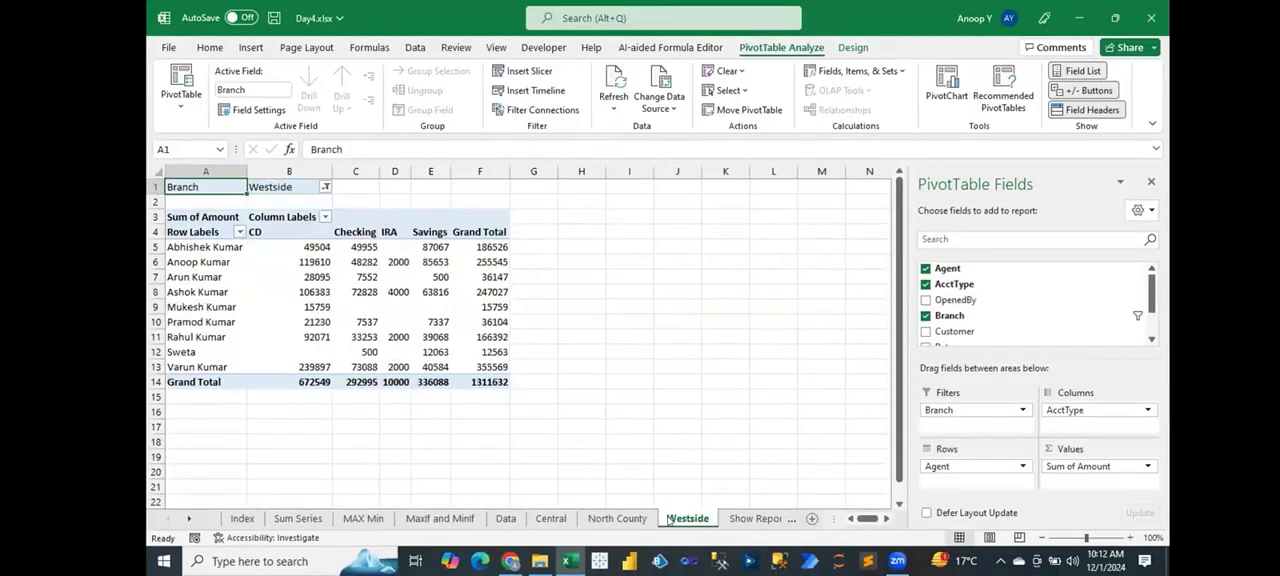
click(603, 519)
click(561, 521)
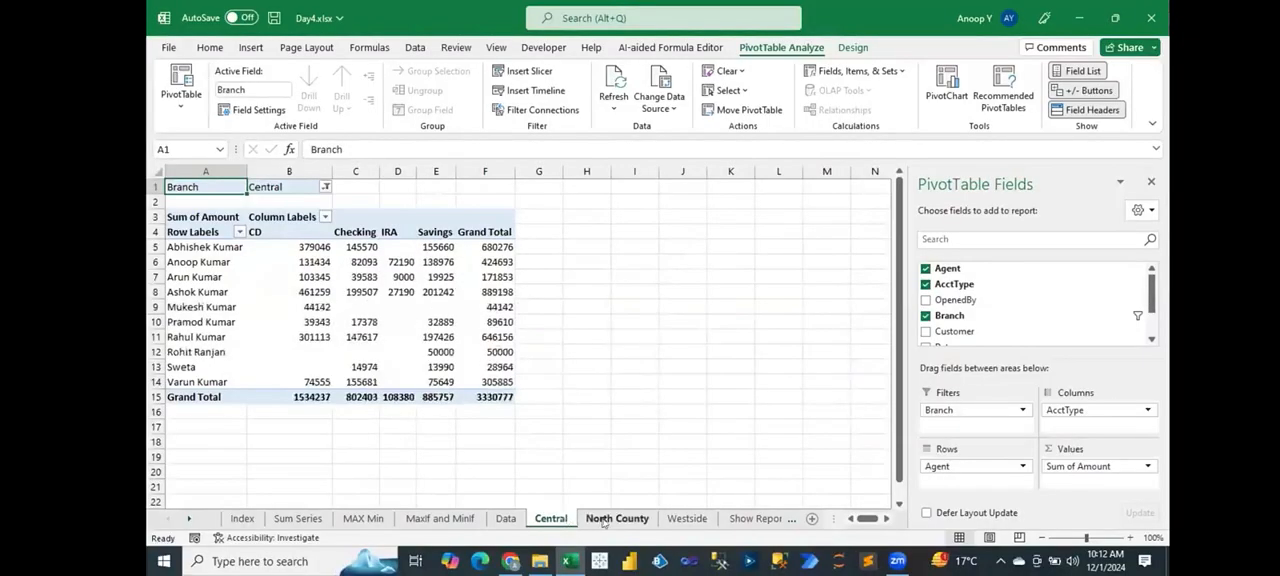
click(607, 522)
click(686, 520)
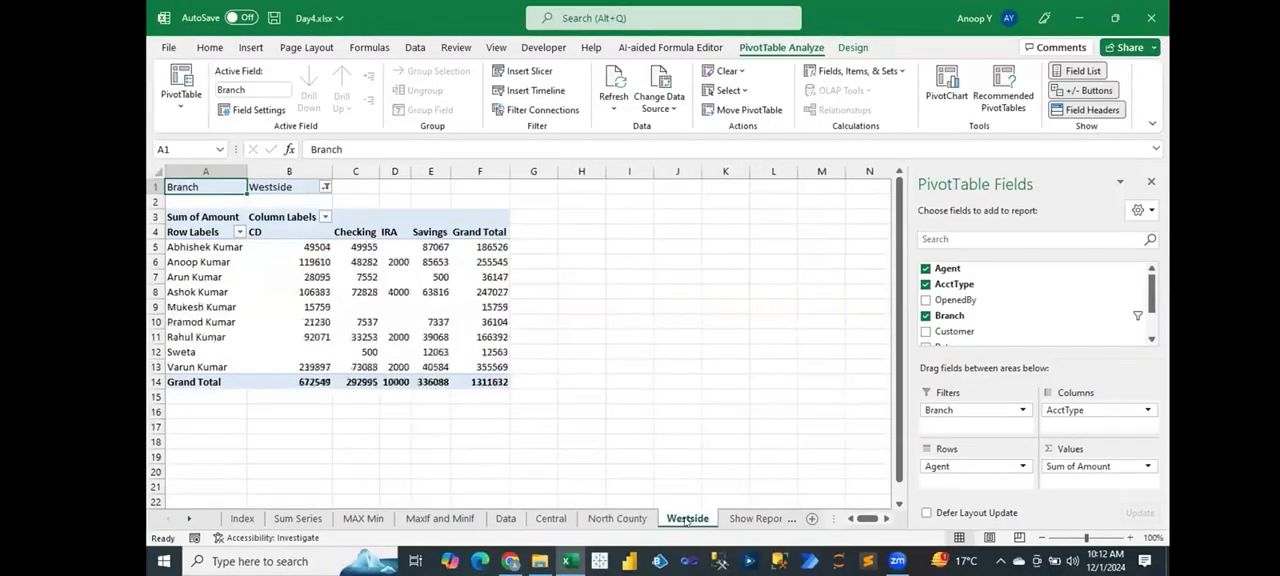